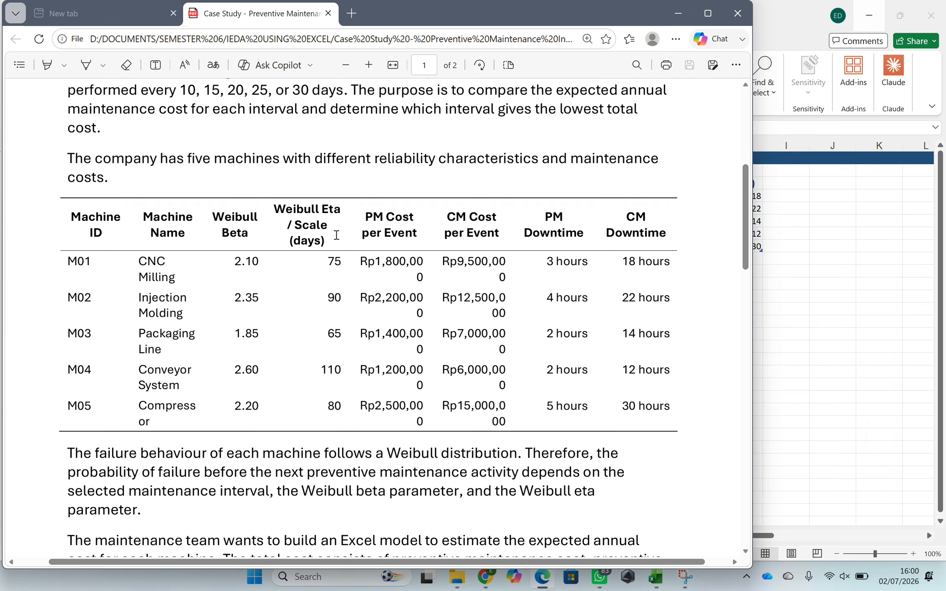
Review the case study's PM and CM costs per event, its candidate maintenance intervals and the Weibull failure description.
{"action": "left_click_drag", "start_coordinate": [368, 215], "coordinate": [414, 234]}
{"action": "left_click", "coordinate": [414, 234]}
{"action": "left_click_drag", "start_coordinate": [452, 215], "coordinate": [499, 238]}
{"action": "left_click", "coordinate": [500, 237]}
{"action": "scroll", "coordinate": [499, 238], "scroll_direction": "down", "scroll_amount": 2}
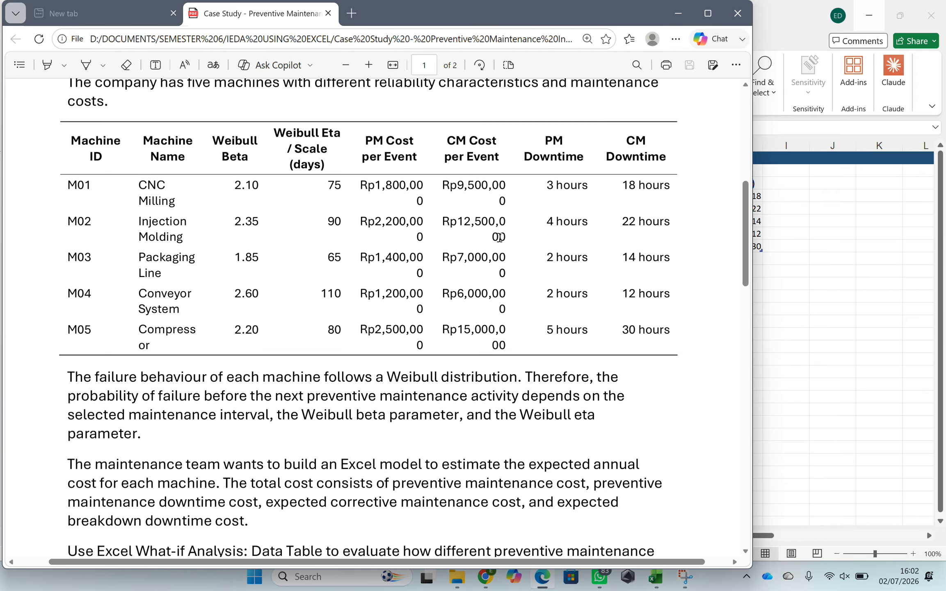
{"action": "scroll", "coordinate": [500, 237], "scroll_direction": "down", "scroll_amount": 1}
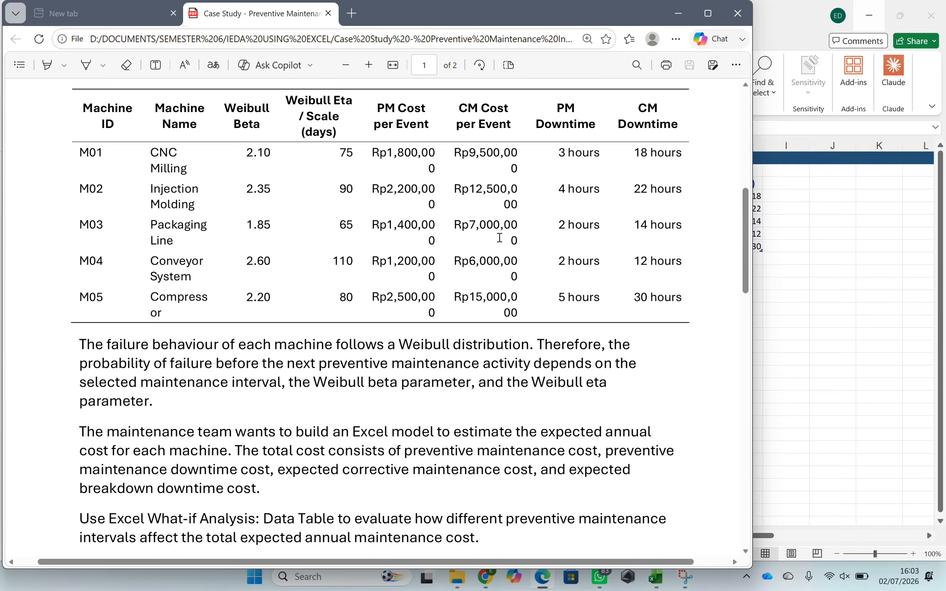
{"action": "scroll", "coordinate": [499, 238], "scroll_direction": "up", "scroll_amount": 6}
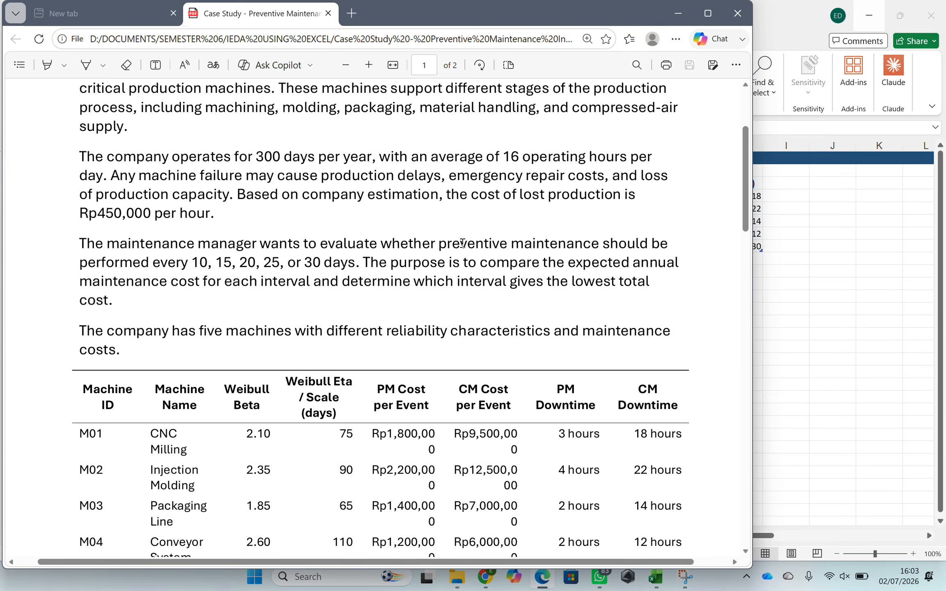
{"action": "left_click_drag", "start_coordinate": [196, 264], "coordinate": [327, 266]}
{"action": "scroll", "coordinate": [327, 265], "scroll_direction": "down", "scroll_amount": 8}
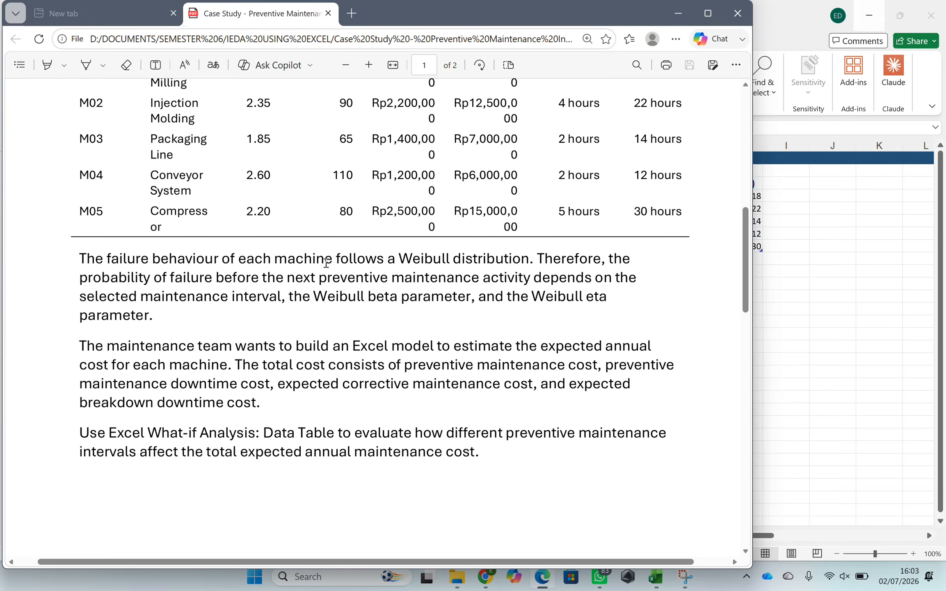
Read the case study's Tasks and Discussion Questions, and return to the machine data table on the first page.
{"action": "scroll", "coordinate": [326, 263], "scroll_direction": "down", "scroll_amount": 15}
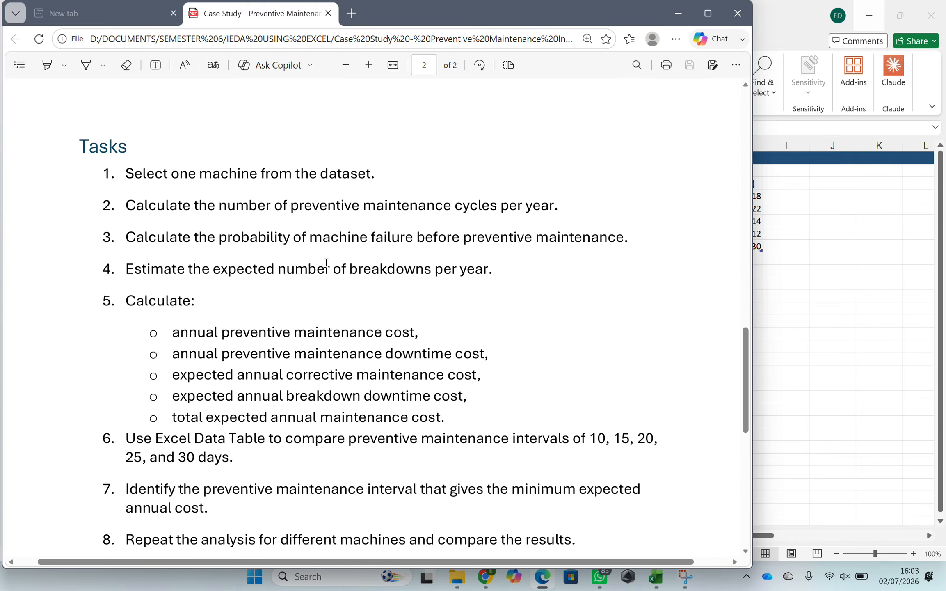
{"action": "scroll", "coordinate": [326, 262], "scroll_direction": "up", "scroll_amount": 15}
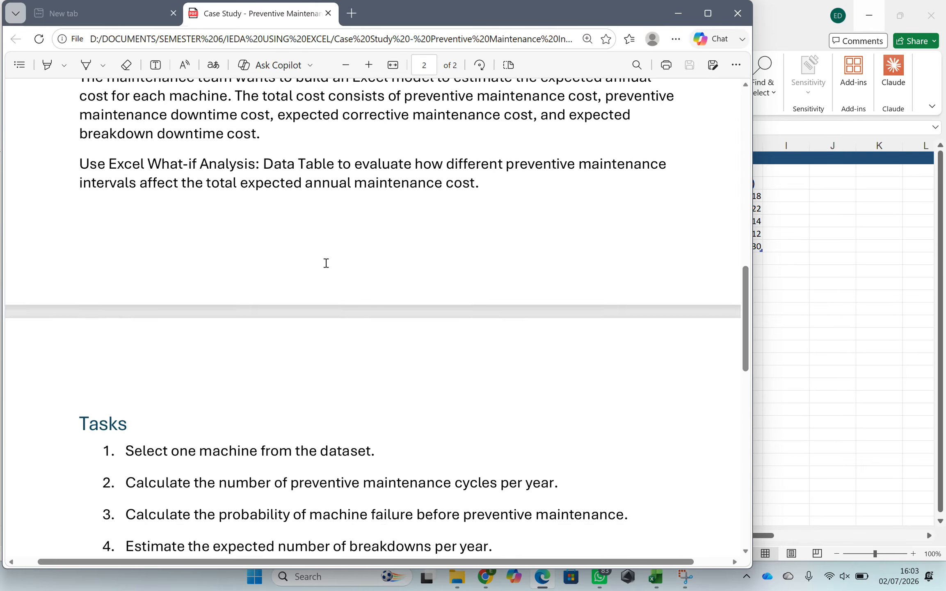
{"action": "scroll", "coordinate": [326, 262], "scroll_direction": "down", "scroll_amount": 10}
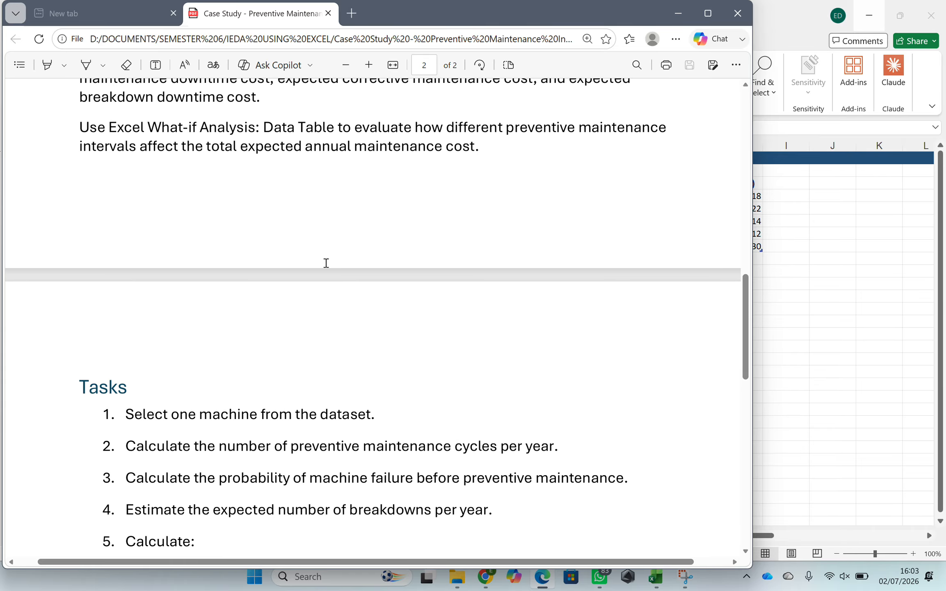
{"action": "scroll", "coordinate": [326, 263], "scroll_direction": "down", "scroll_amount": 5}
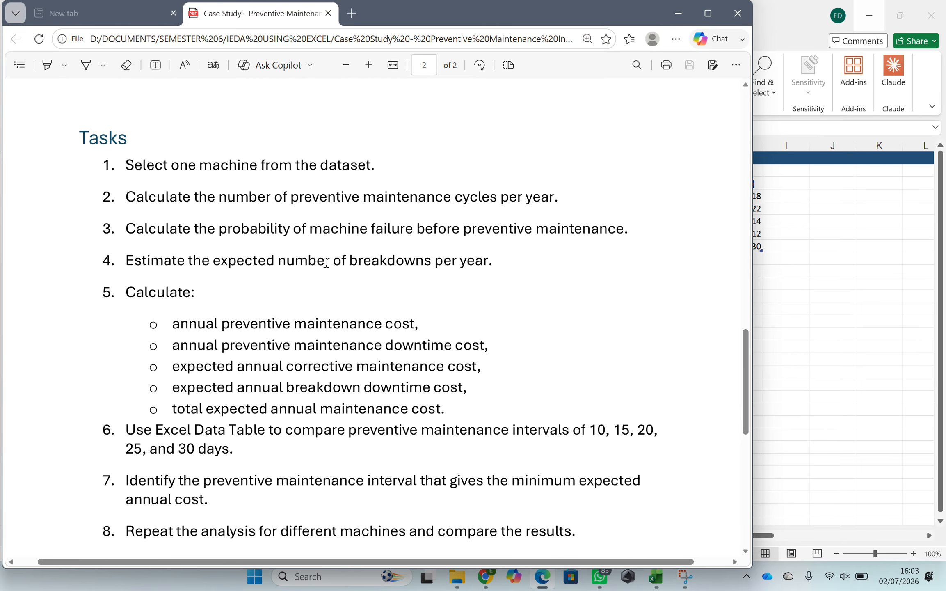
{"action": "scroll", "coordinate": [326, 262], "scroll_direction": "down", "scroll_amount": 2}
{"action": "scroll", "coordinate": [327, 262], "scroll_direction": "down", "scroll_amount": 3}
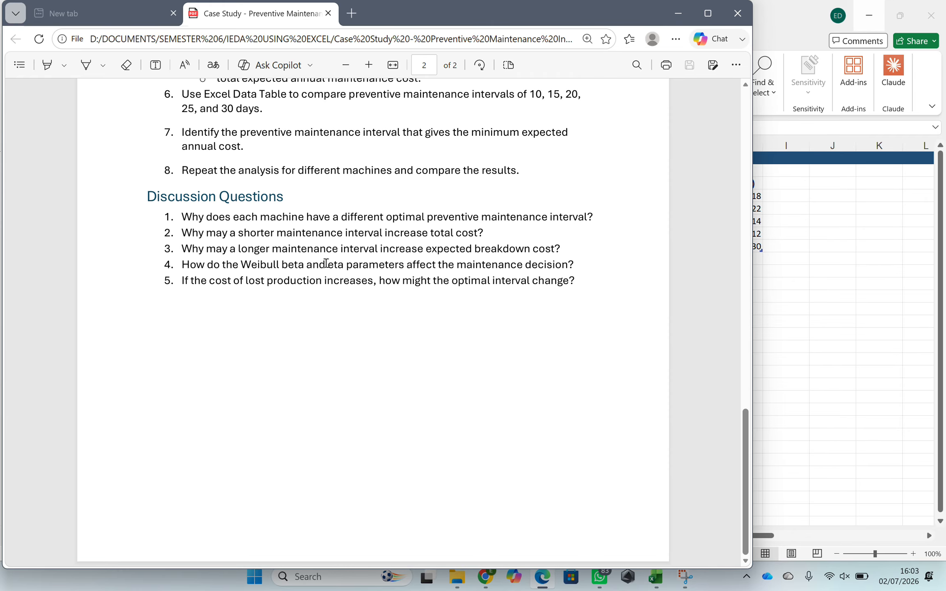
{"action": "scroll", "coordinate": [326, 262], "scroll_direction": "up", "scroll_amount": 6}
{"action": "scroll", "coordinate": [326, 263], "scroll_direction": "down", "scroll_amount": 2}
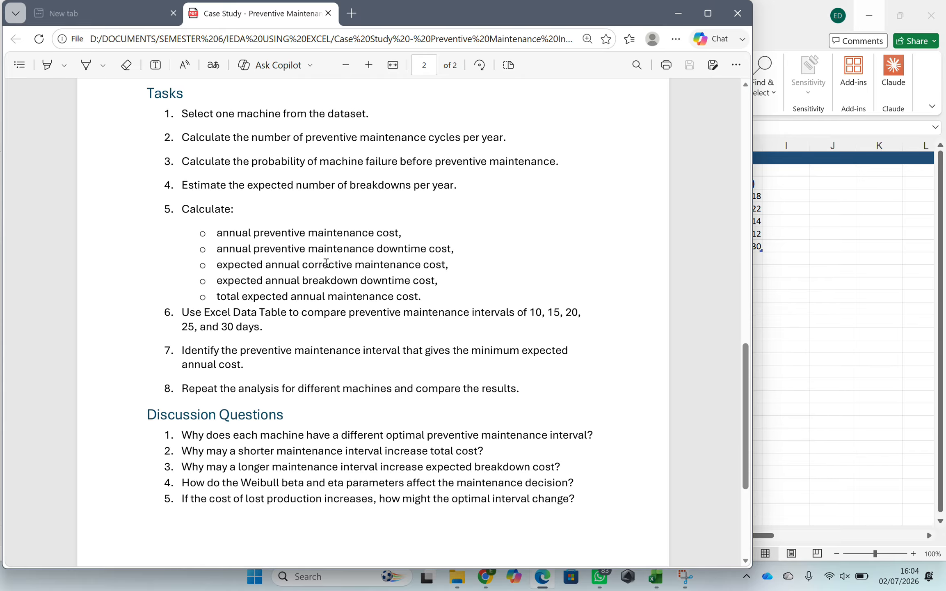
{"action": "scroll", "coordinate": [326, 262], "scroll_direction": "up", "scroll_amount": 10}
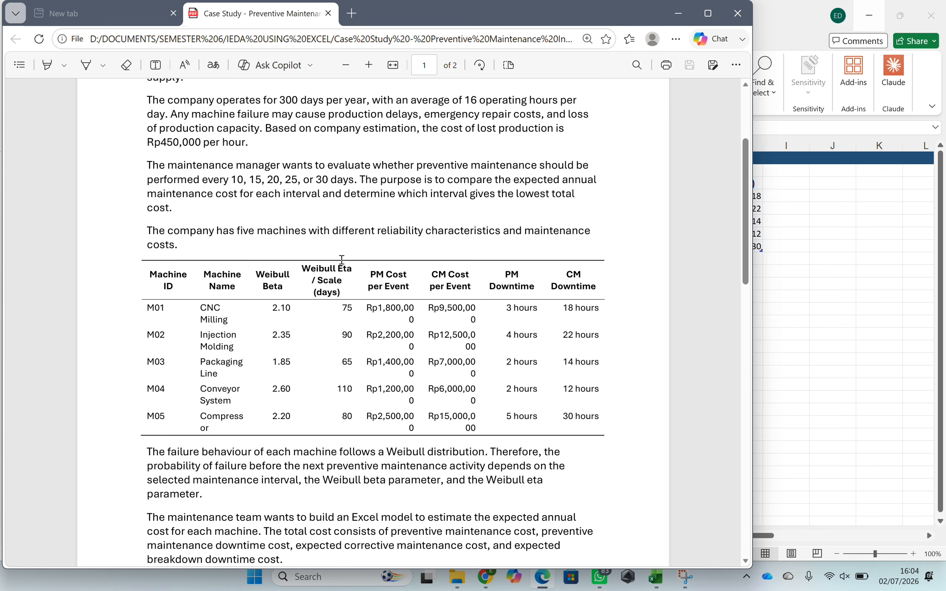
Switch to the Excel workbook and slightly narrow the Machine_ID column on the Inputs sheet.
{"action": "key", "text": "alt+Tab"}
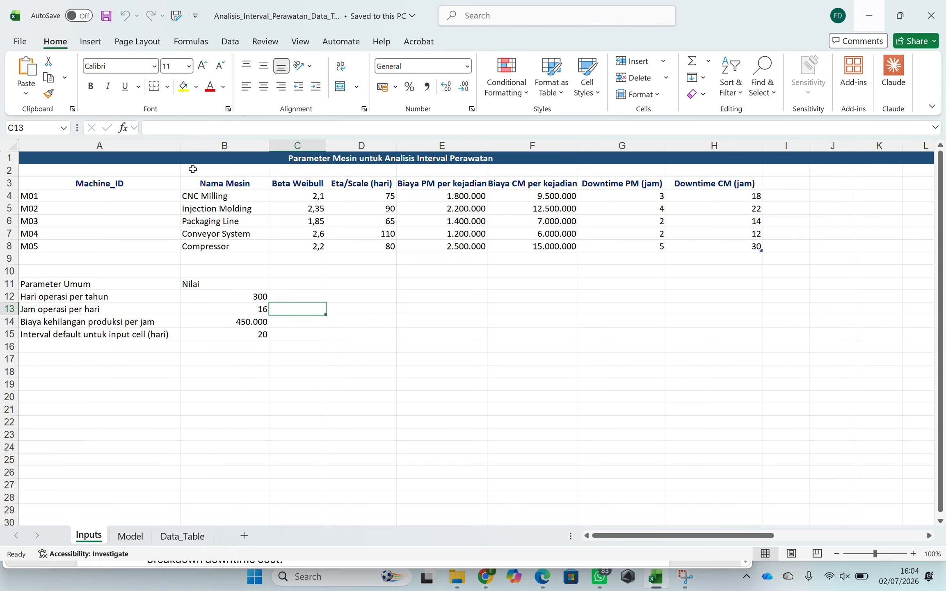
{"action": "mouse_move", "coordinate": [179, 148]}
{"action": "left_mouse_down"}
{"action": "mouse_move", "coordinate": [162, 149]}
{"action": "mouse_move", "coordinate": [173, 148]}
{"action": "left_mouse_up"}
{"action": "left_click", "coordinate": [160, 155]}
{"action": "left_click", "coordinate": [149, 204]}
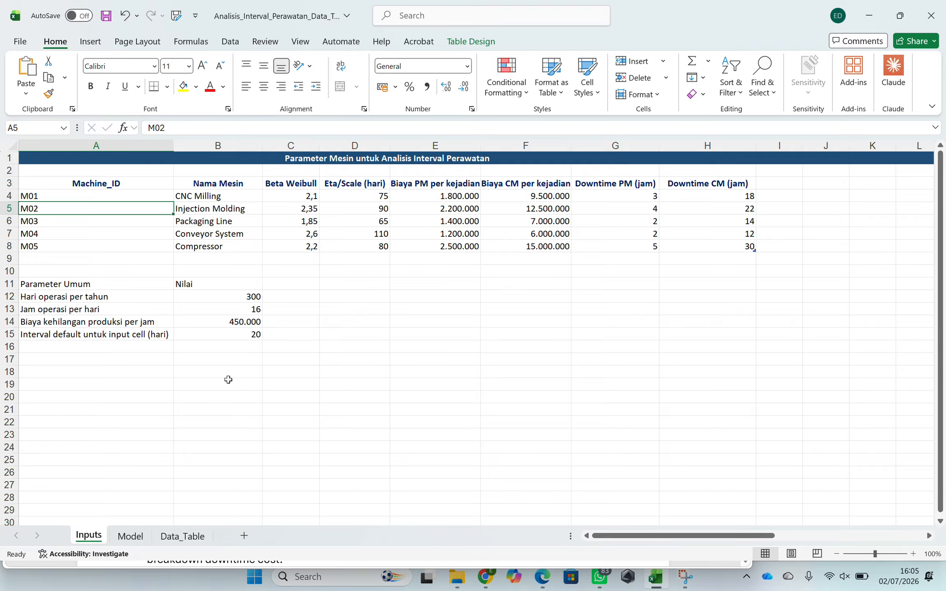
Set the analysed machine in cell B7 of the Data_Table sheet to M01 and check the Model sheet.
{"action": "left_click", "coordinate": [131, 536]}
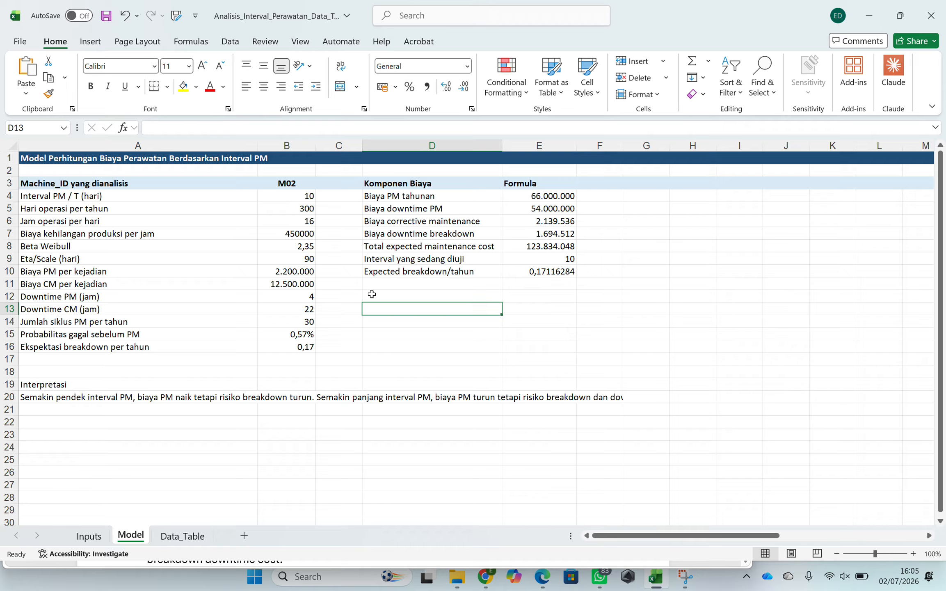
{"action": "left_click", "coordinate": [182, 537]}
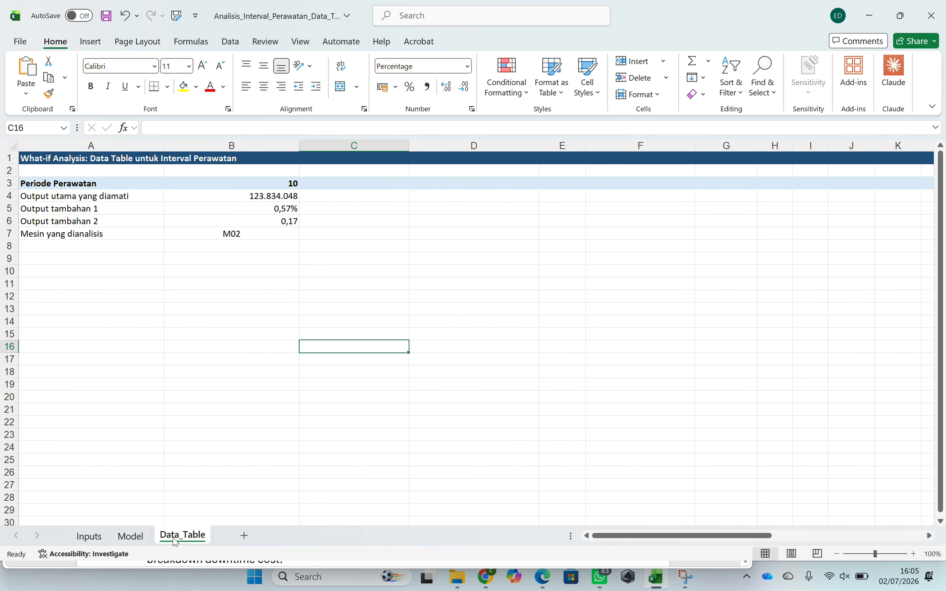
{"action": "double_click", "coordinate": [259, 240]}
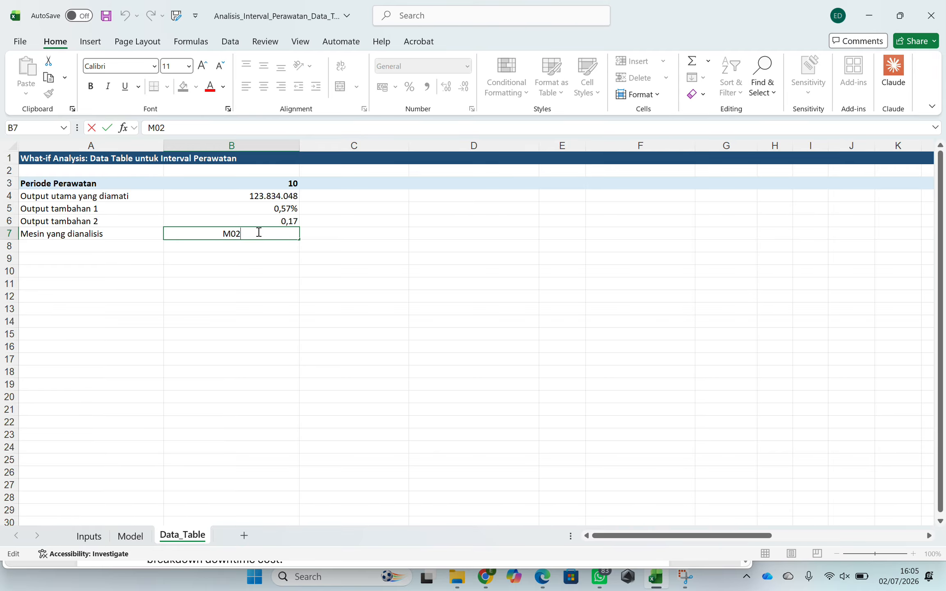
{"action": "key", "text": "BackSpace"}
{"action": "type", "text": "1"}
{"action": "key", "text": "Return"}
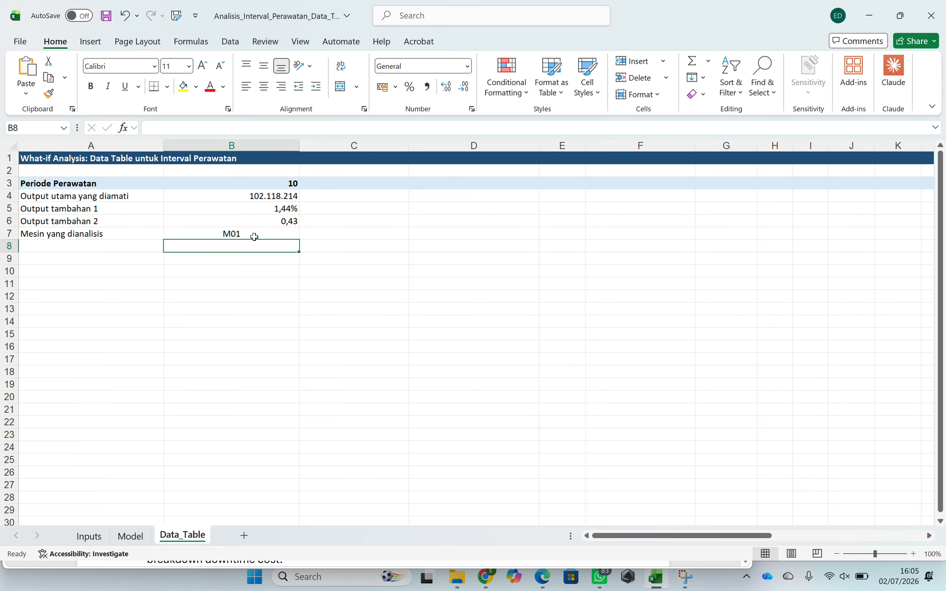
{"action": "left_click", "coordinate": [137, 540]}
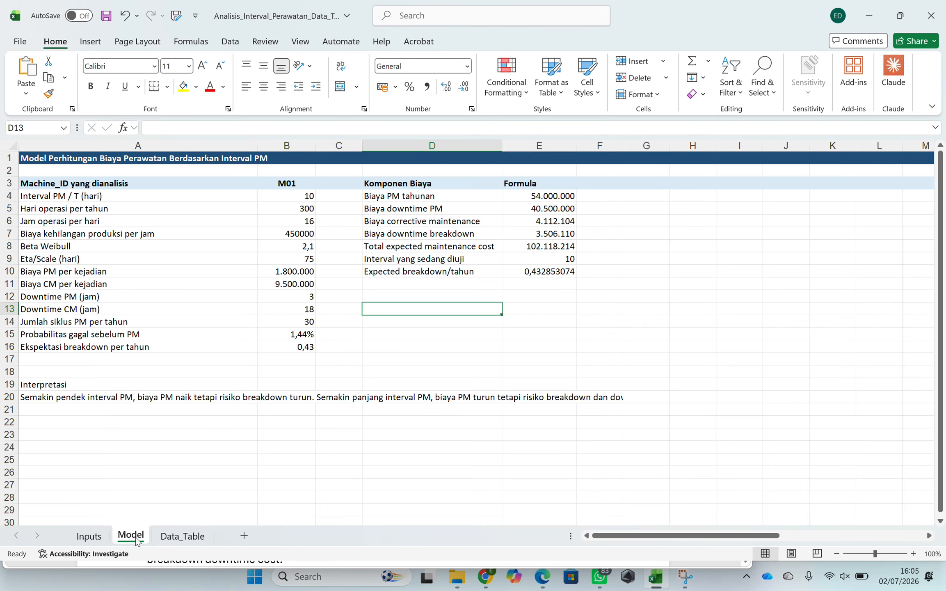
Change the analysed machine in Data_Table cell B7 to M04 and review the recalculated Model sheet.
{"action": "left_click", "coordinate": [181, 535]}
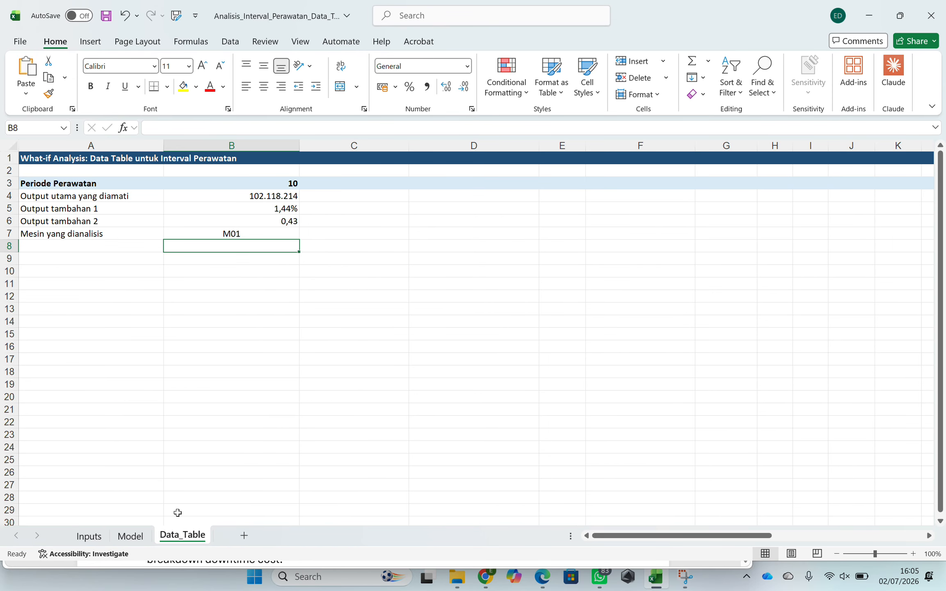
{"action": "left_click", "coordinate": [255, 236]}
{"action": "double_click", "coordinate": [254, 237]}
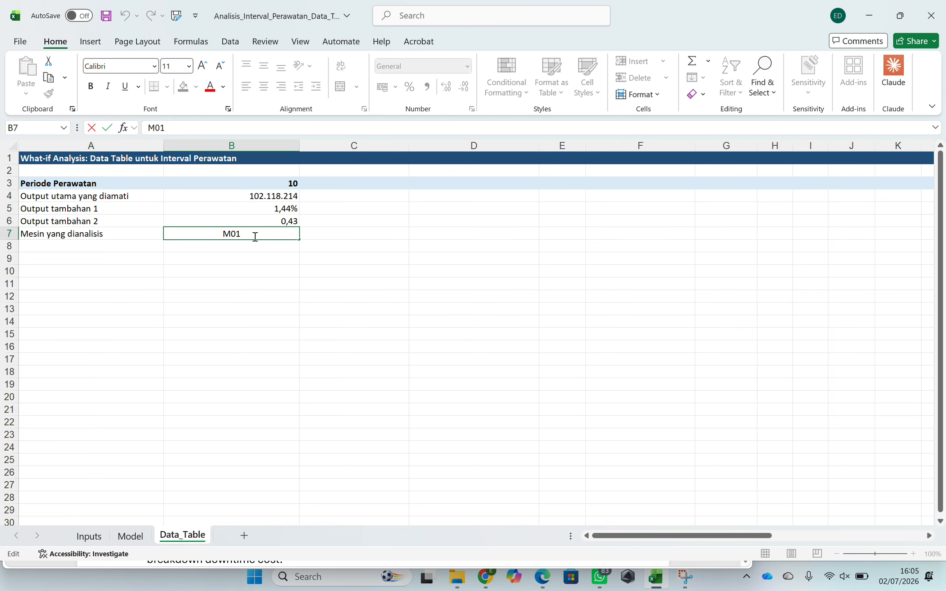
{"action": "key", "text": "BackSpace"}
{"action": "type", "text": "4"}
{"action": "key", "text": "Return"}
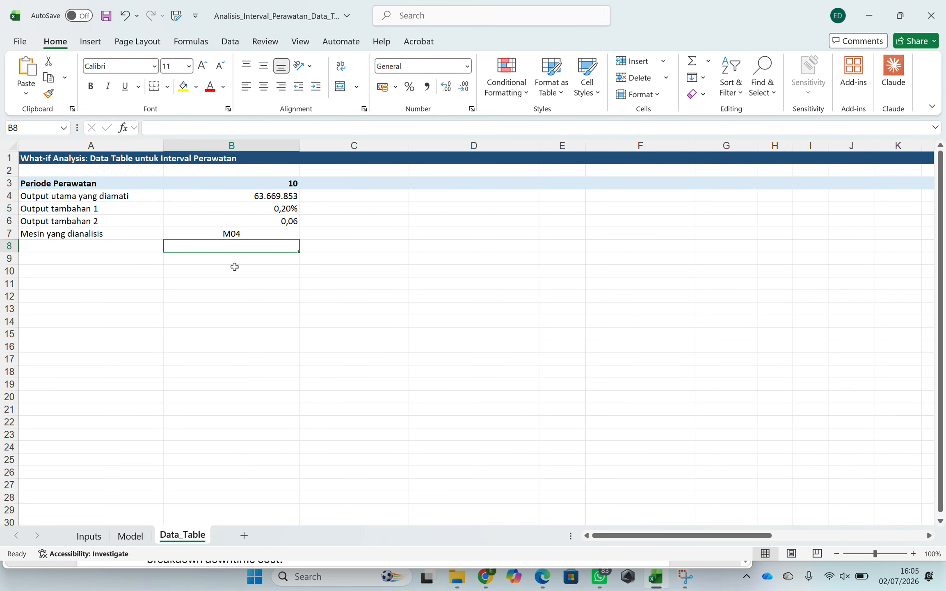
{"action": "left_click", "coordinate": [130, 536]}
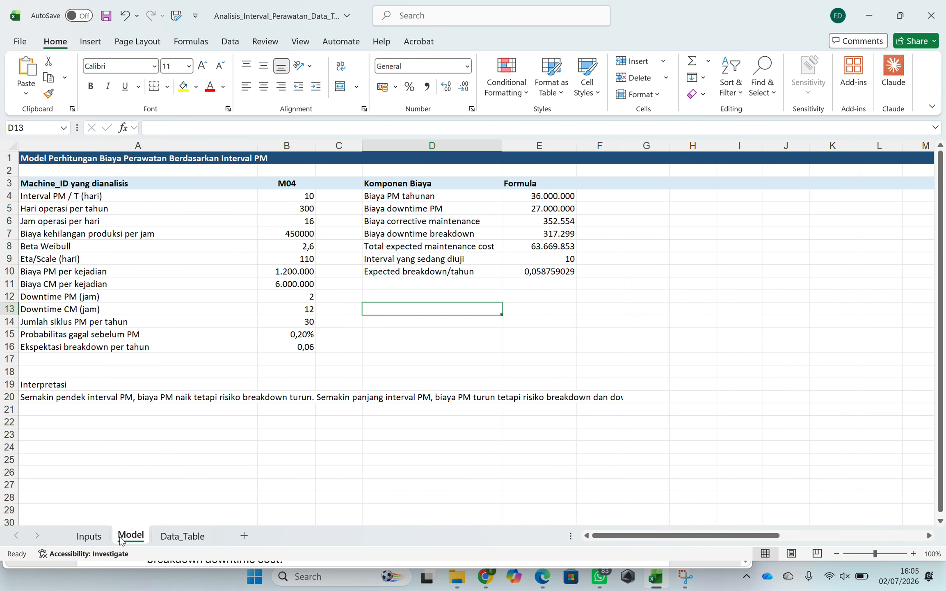
Change the analysed machine in Data_Table cell B7 to M03 and open the Model sheet.
{"action": "left_click", "coordinate": [163, 538]}
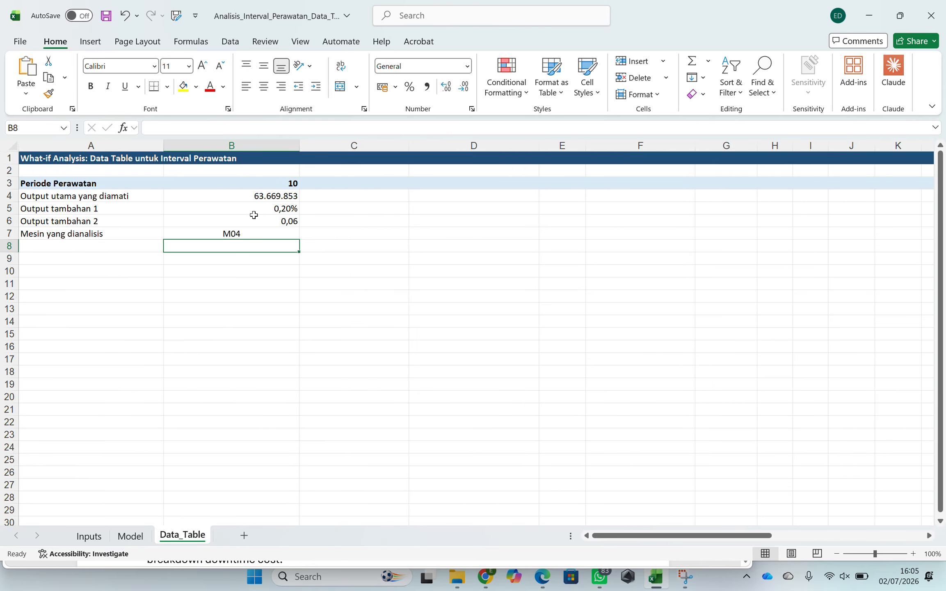
{"action": "left_click", "coordinate": [249, 235]}
{"action": "double_click", "coordinate": [248, 235]}
{"action": "key", "text": "BackSpace"}
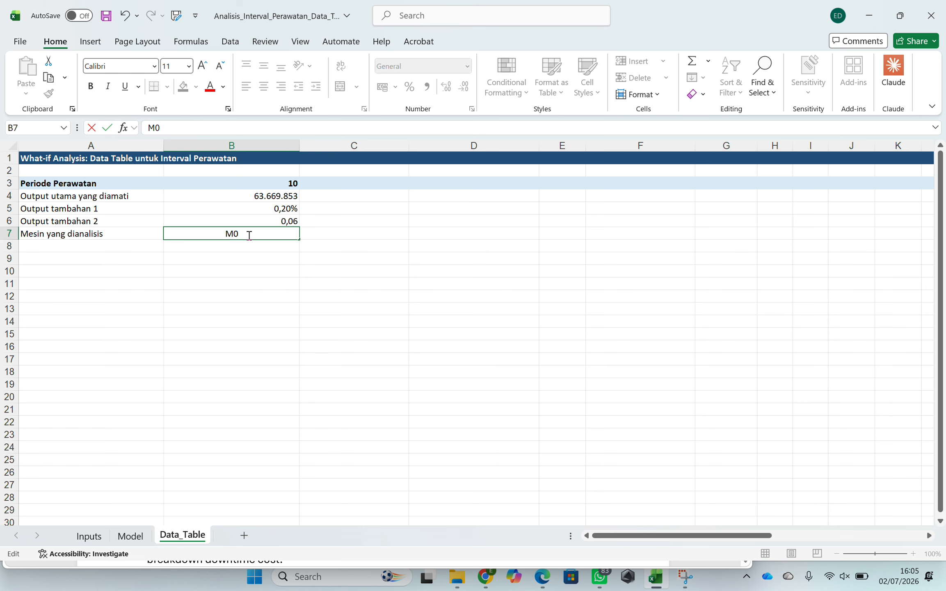
{"action": "type", "text": "3"}
{"action": "key", "text": "Return"}
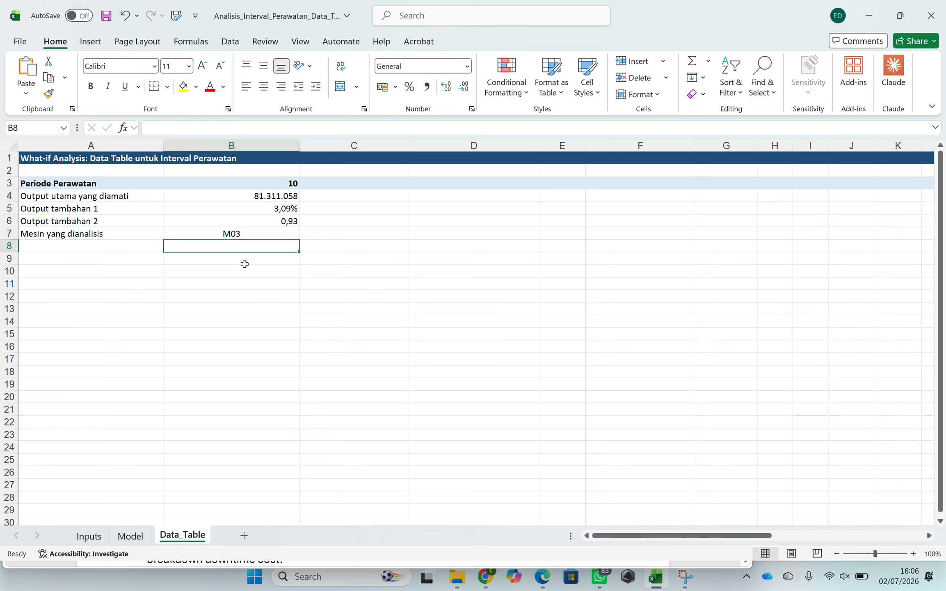
{"action": "left_click", "coordinate": [131, 536]}
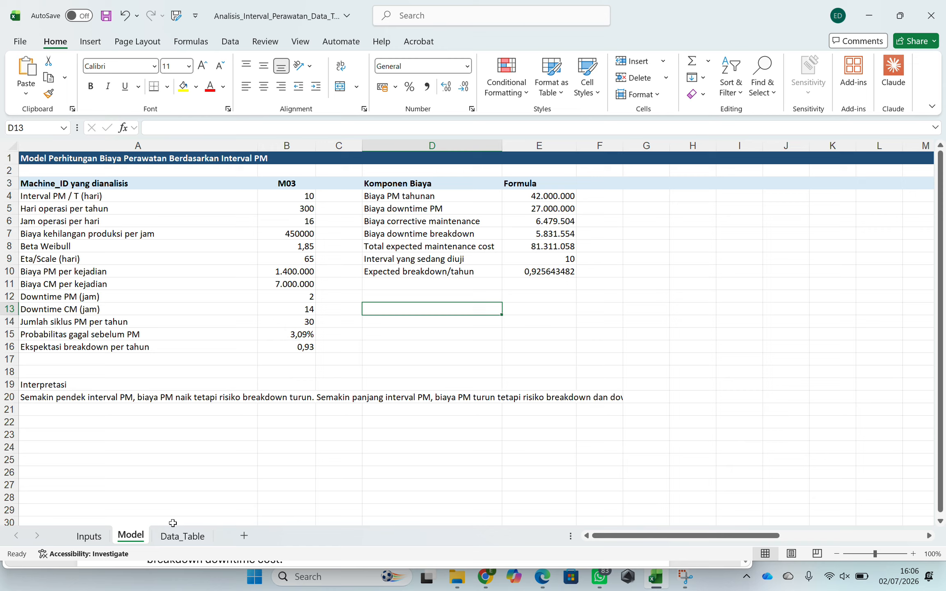
Examine the formulas behind the machine parameters, failure probability and expected breakdowns in column B of the Model sheet.
{"action": "left_click", "coordinate": [289, 247]}
{"action": "key", "text": "Down"}
{"action": "key", "text": "Down"}
{"action": "key", "text": "Down"}
{"action": "key", "text": "Down"}
{"action": "key", "text": "Down"}
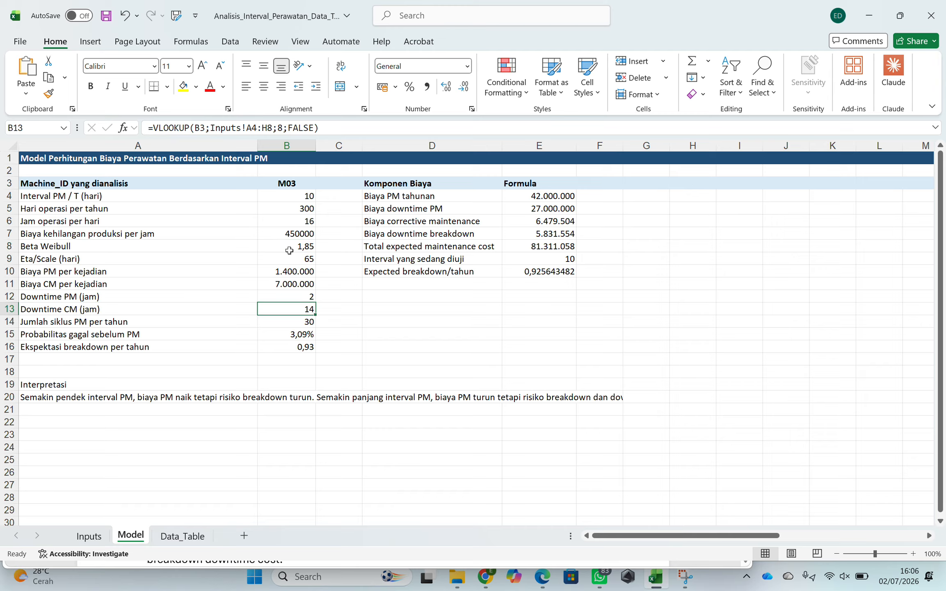
{"action": "key", "text": "Down"}
{"action": "key", "text": "Down"}
{"action": "key", "text": "Down"}
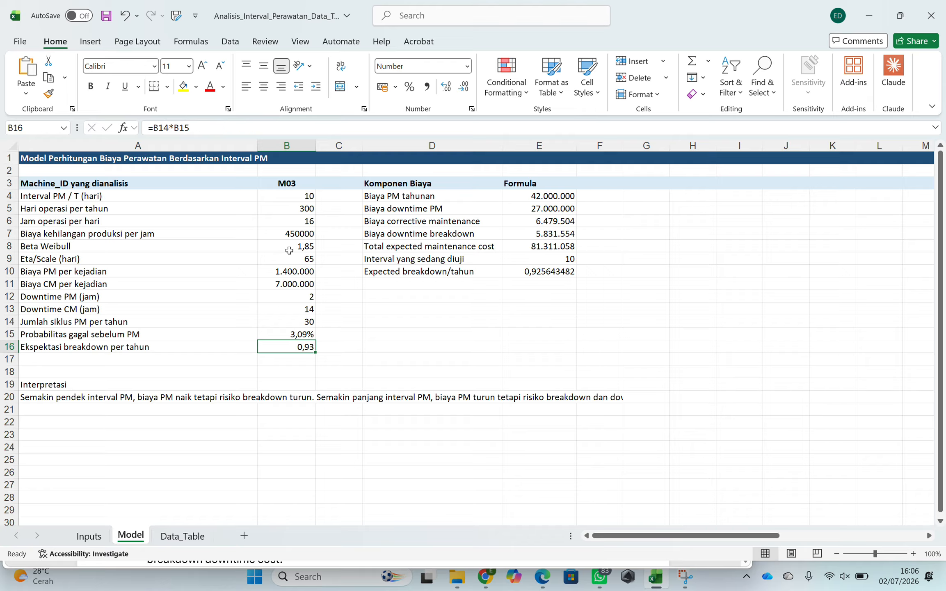
{"action": "key", "text": "Up"}
{"action": "key", "text": "Up"}
{"action": "key", "text": "Up"}
{"action": "key", "text": "Up"}
{"action": "key", "text": "Up"}
{"action": "key", "text": "Up"}
{"action": "key", "text": "Up"}
{"action": "key", "text": "Up"}
{"action": "key", "text": "Up"}
{"action": "key", "text": "Up"}
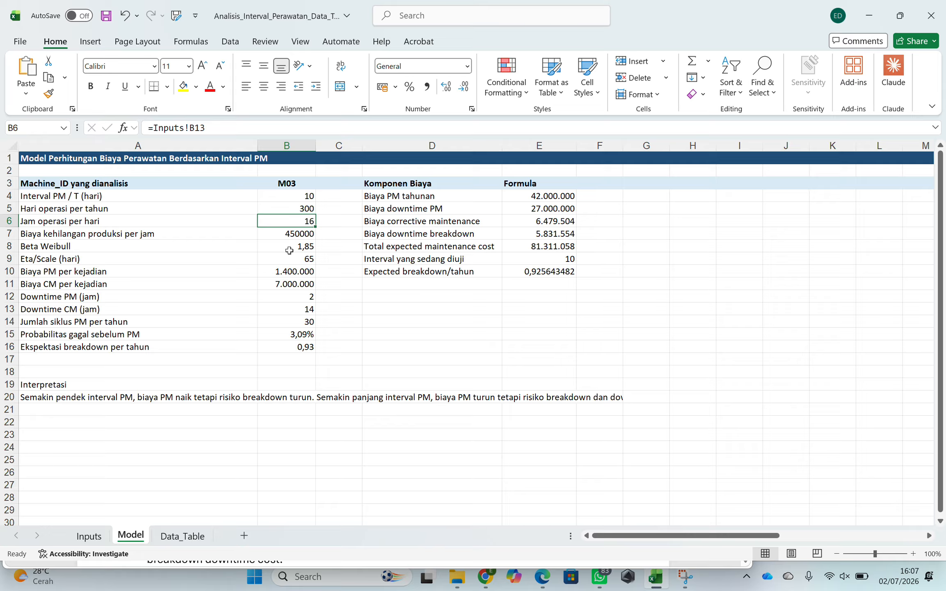
Examine the cost component formulas in column E of the Model sheet and the PM interval reference in B4.
{"action": "left_click", "coordinate": [513, 210]}
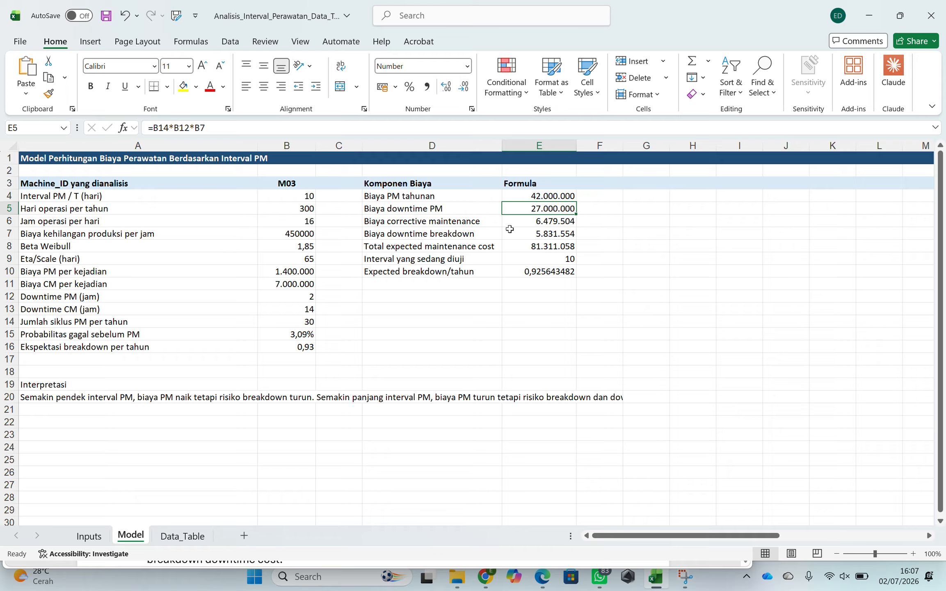
{"action": "left_click", "coordinate": [509, 224]}
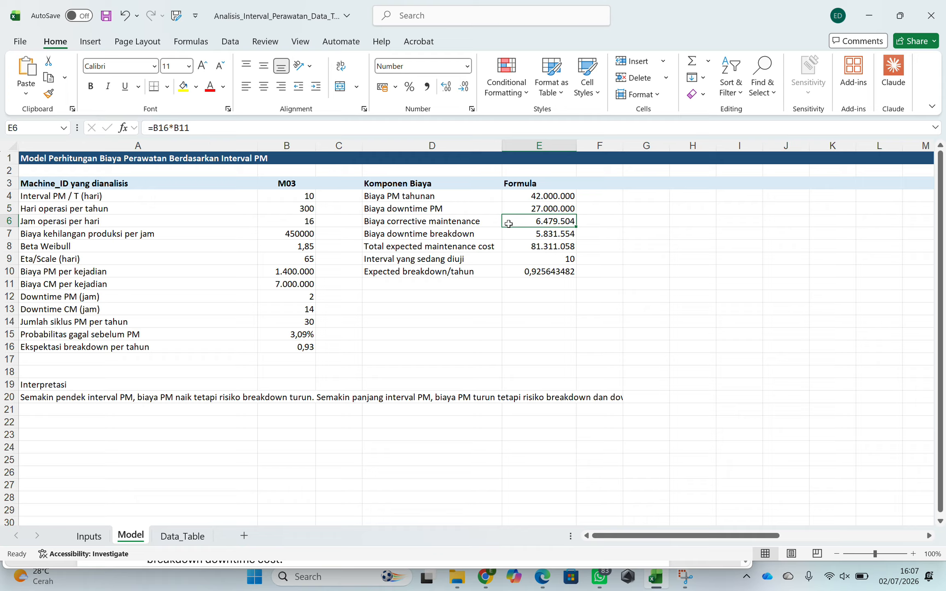
{"action": "key", "text": "Down"}
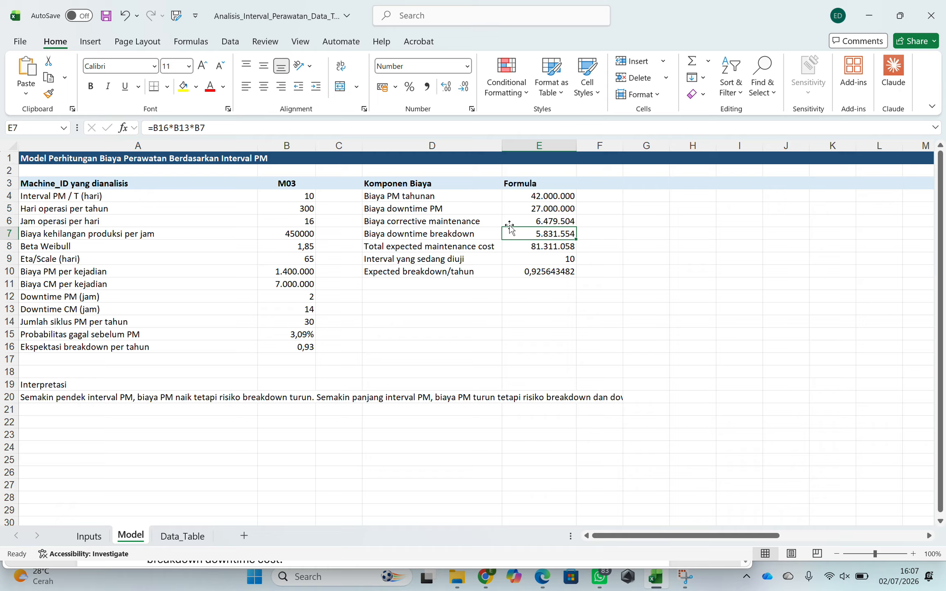
{"action": "key", "text": "Down"}
{"action": "key", "text": "Down"}
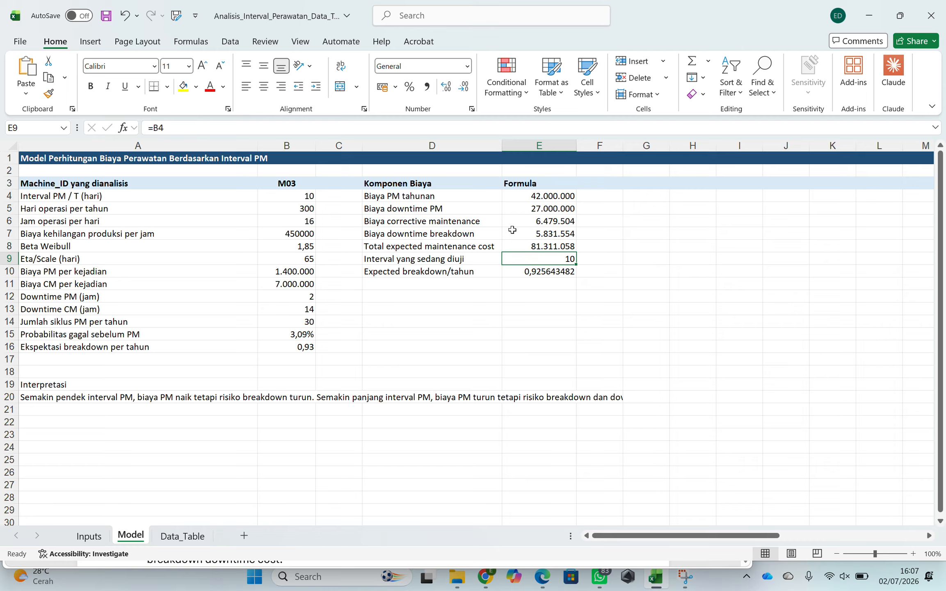
{"action": "key", "text": "Up"}
{"action": "key", "text": "Up"}
{"action": "key", "text": "Up"}
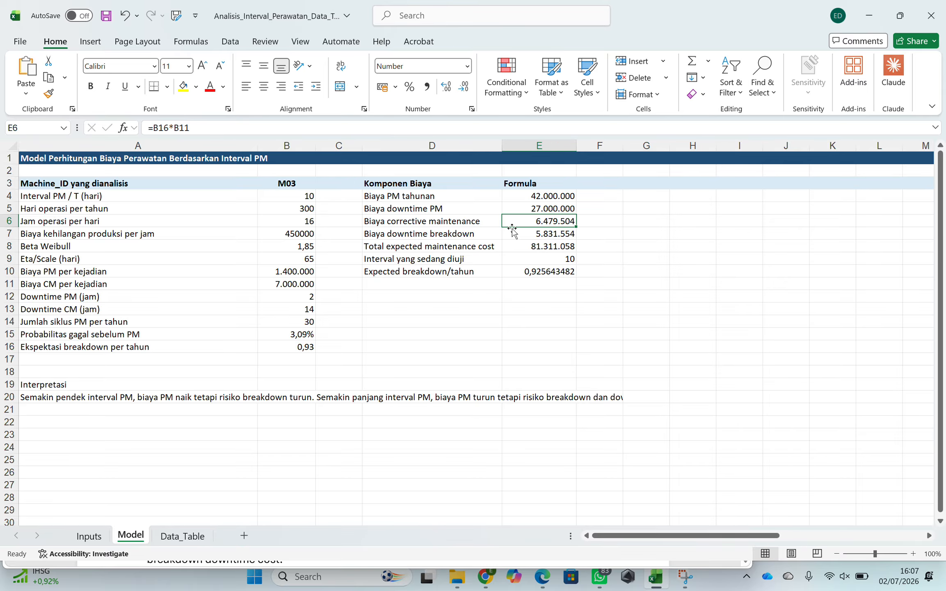
{"action": "left_click", "coordinate": [281, 192]}
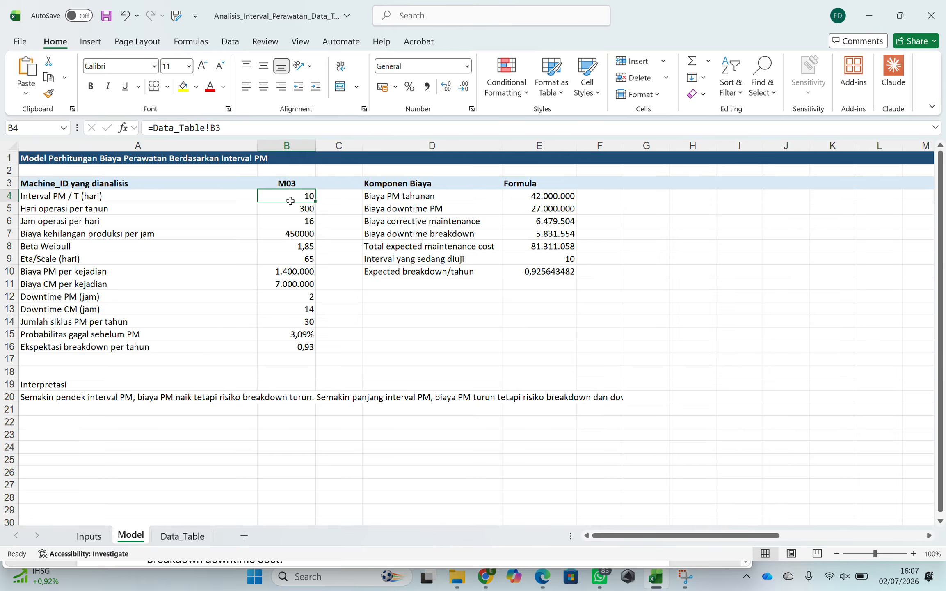
Set the maintenance period in Data_Table cell B3 to 15 and open the Model sheet.
{"action": "left_click", "coordinate": [431, 333]}
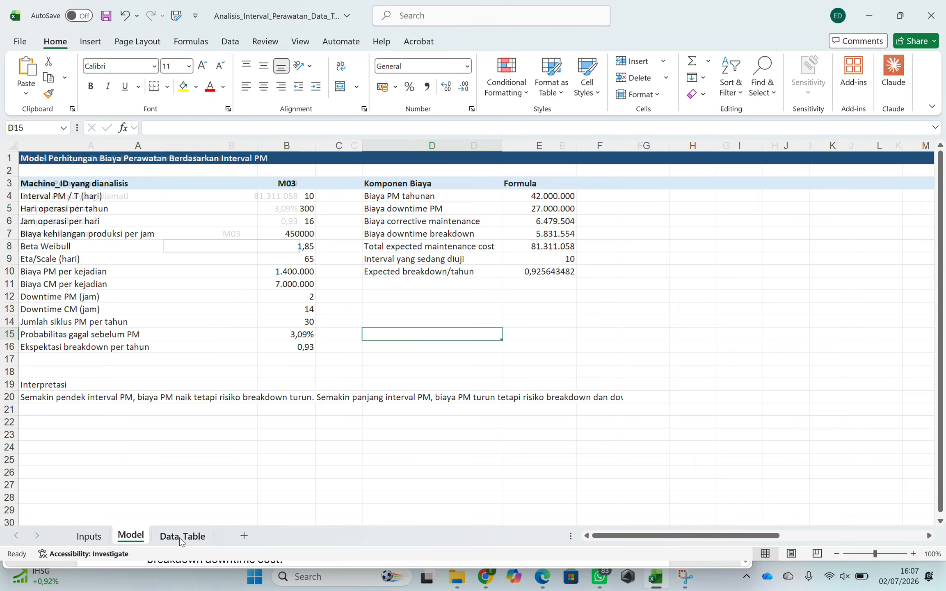
{"action": "left_click", "coordinate": [189, 542]}
{"action": "left_click", "coordinate": [256, 187]}
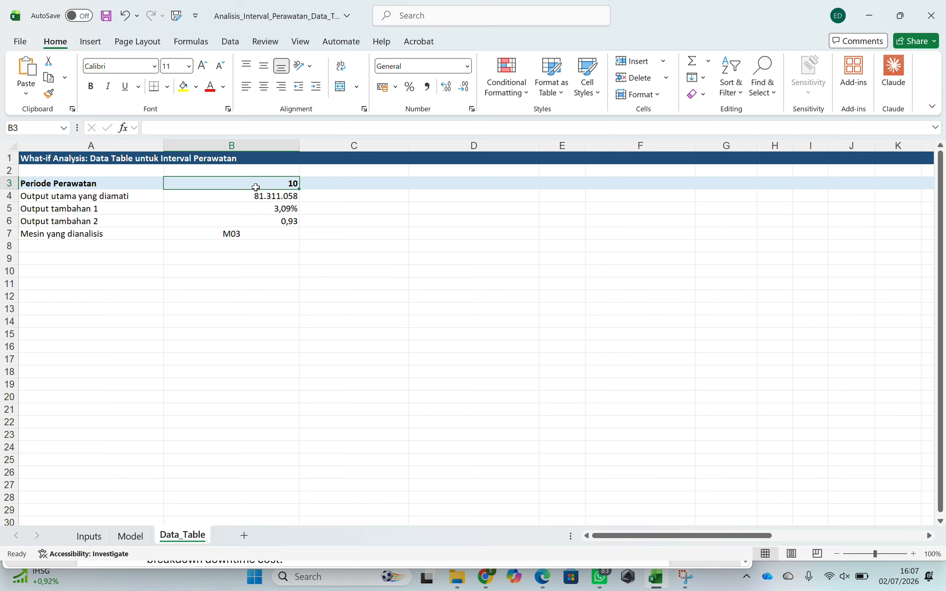
{"action": "left_click", "coordinate": [255, 195]}
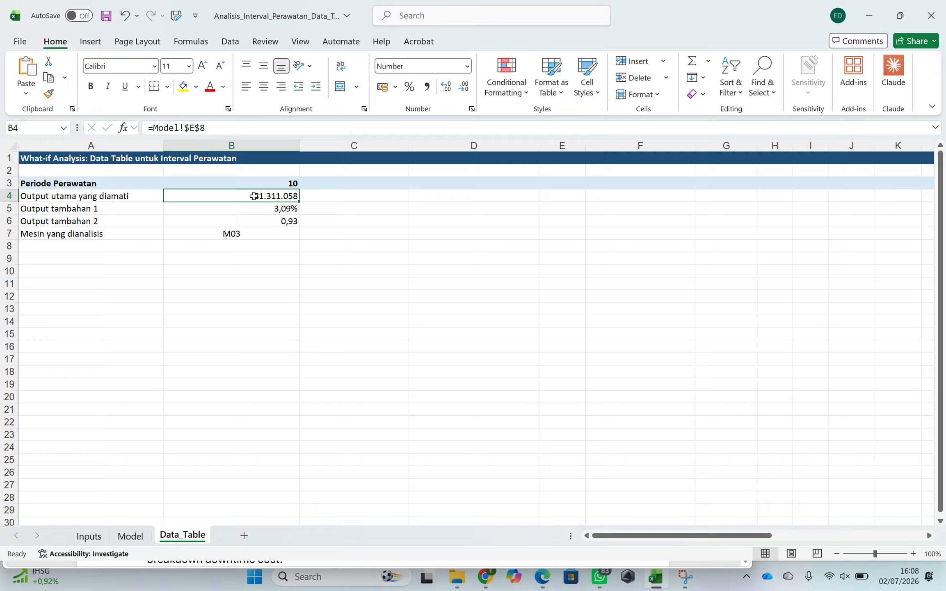
{"action": "double_click", "coordinate": [227, 181]}
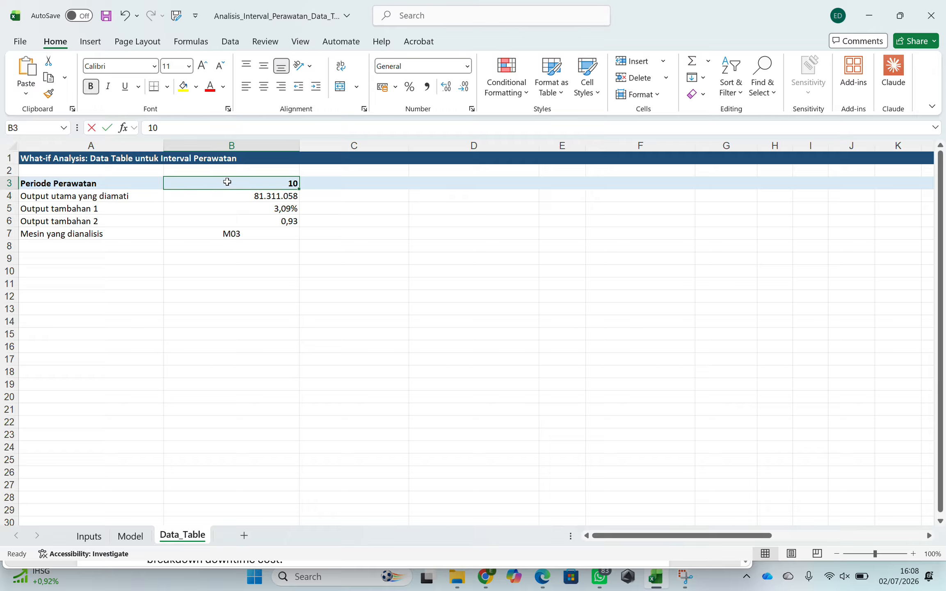
{"action": "type", "text": "15"}
{"action": "key", "text": "Return"}
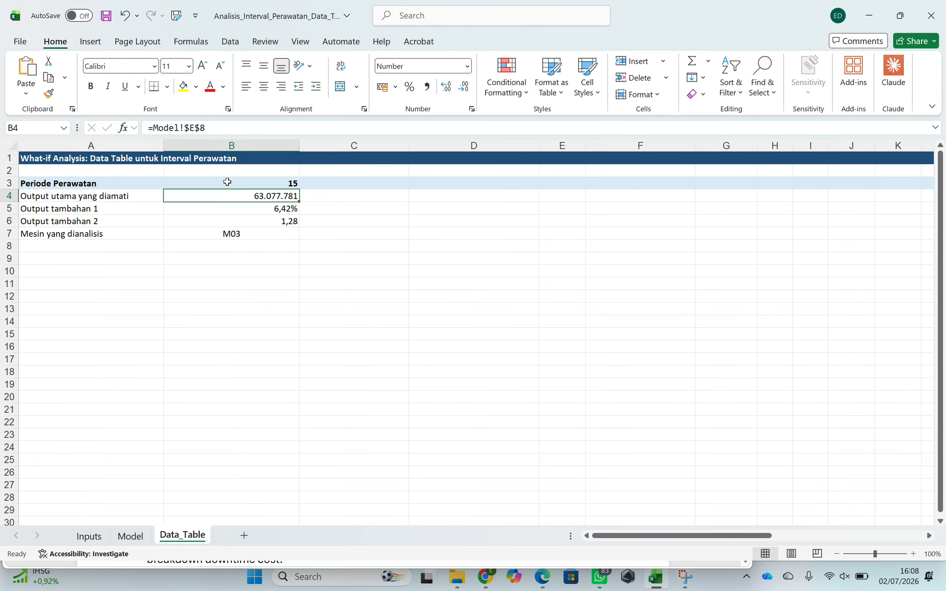
{"action": "left_click", "coordinate": [143, 536]}
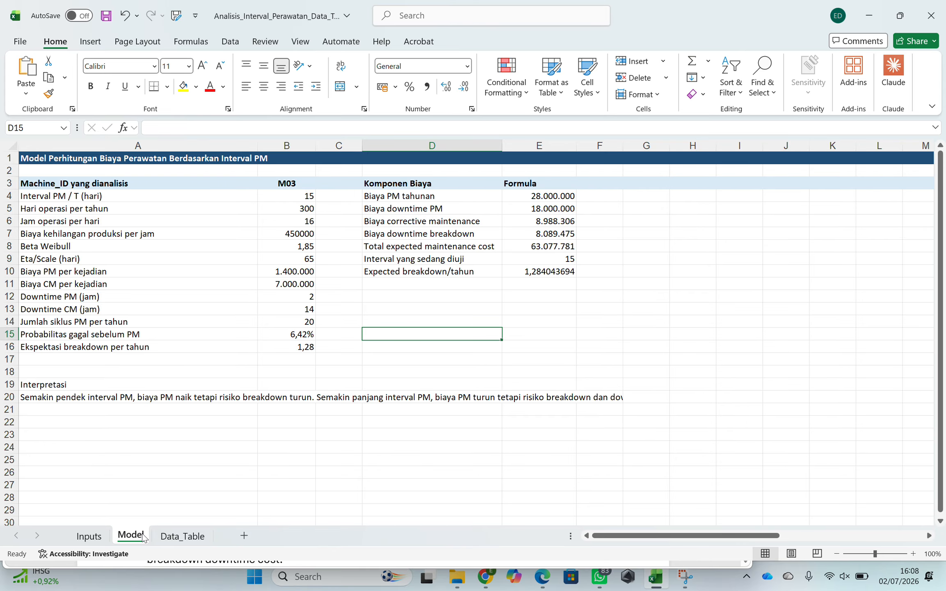
Examine the recalculated cost components in E4:E10 of the Model sheet and compare them with the Data_Table outputs.
{"action": "left_click", "coordinate": [540, 194]}
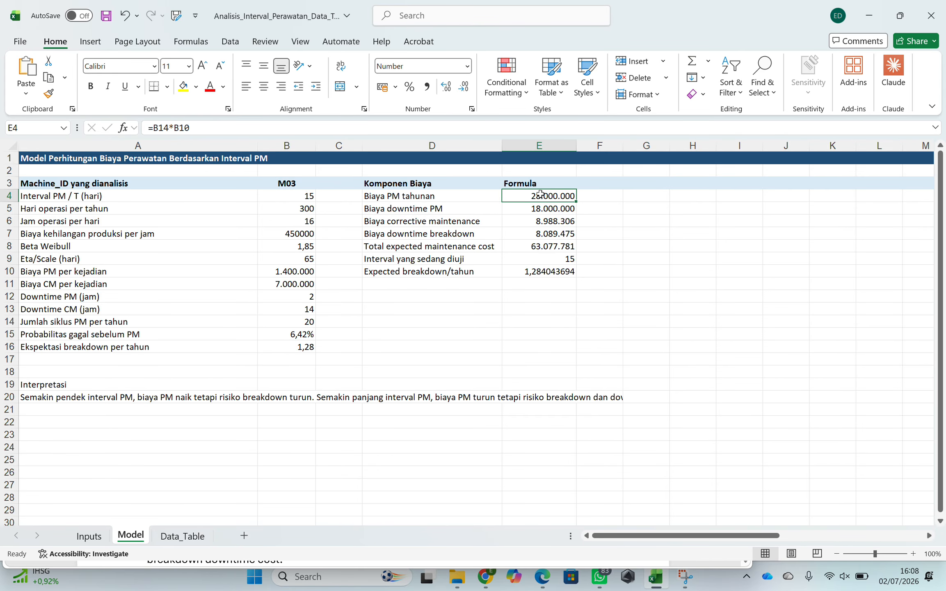
{"action": "key", "text": "Down"}
{"action": "key", "text": "Down"}
{"action": "key", "text": "Down"}
{"action": "key", "text": "Down"}
{"action": "key", "text": "Down"}
{"action": "key", "text": "Down"}
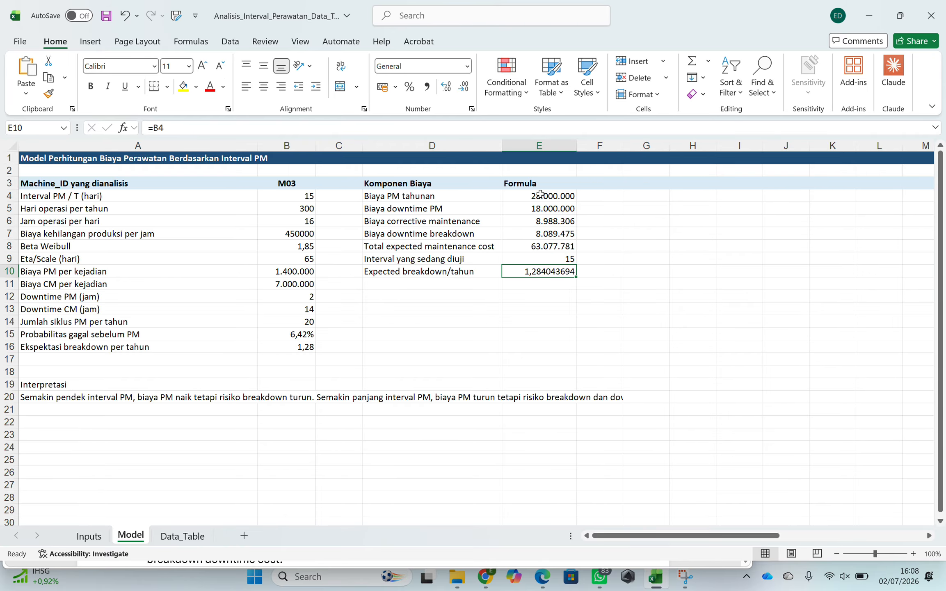
{"action": "left_click", "coordinate": [172, 535]}
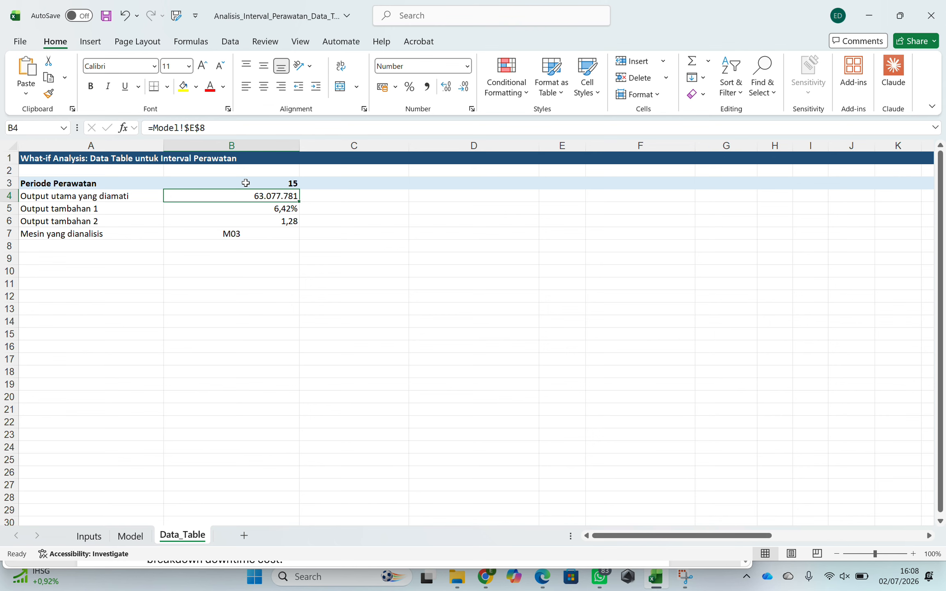
{"action": "left_click", "coordinate": [132, 535]}
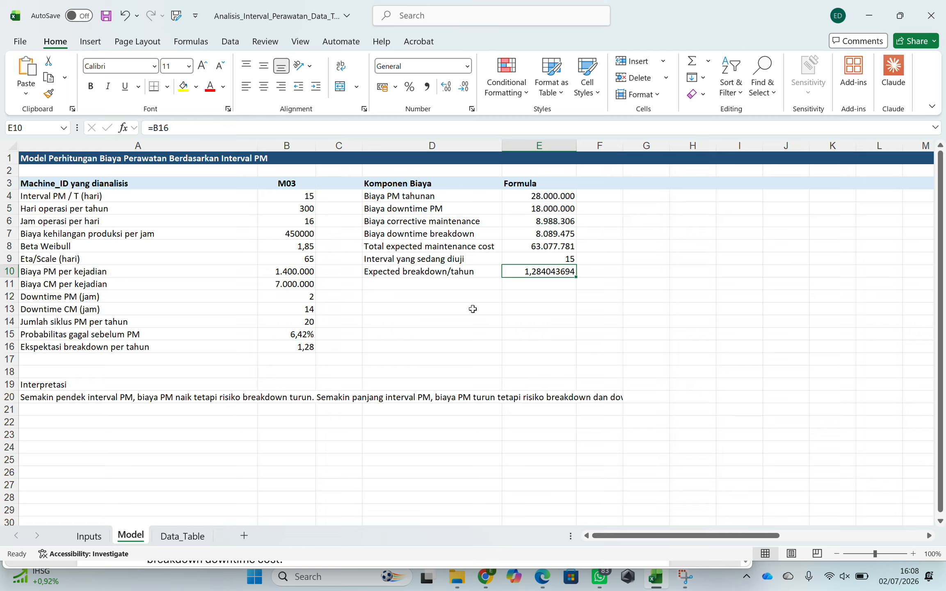
Set the maintenance period in Data_Table cell B3 to 20 and review the recalculated Model sheet.
{"action": "left_click", "coordinate": [185, 537]}
{"action": "left_click", "coordinate": [272, 184]}
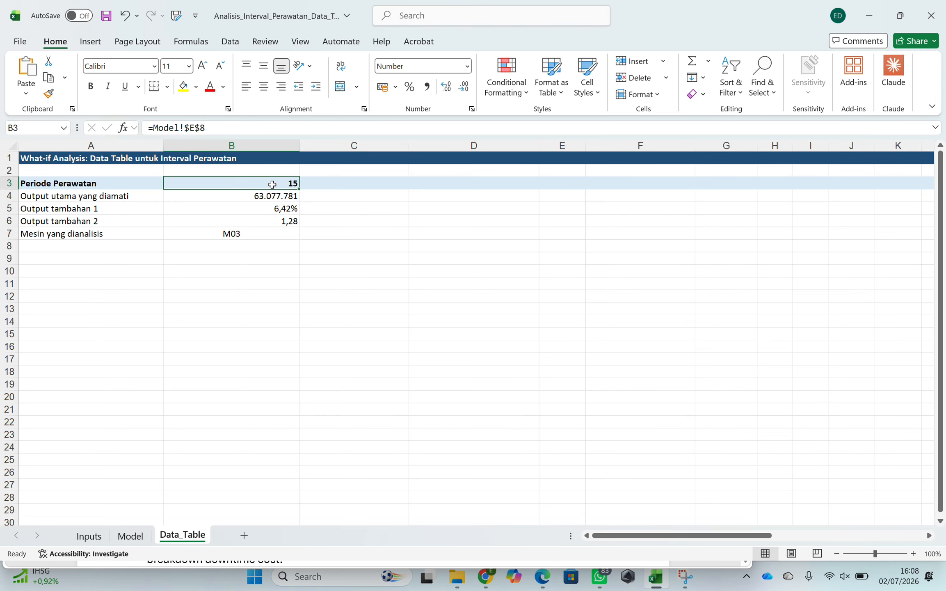
{"action": "type", "text": "20"}
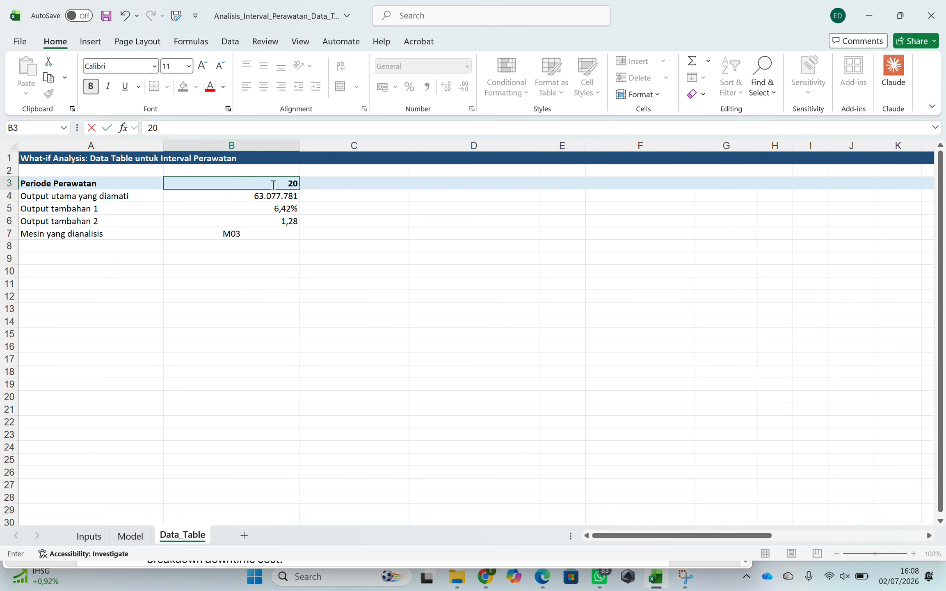
{"action": "key", "text": "Return"}
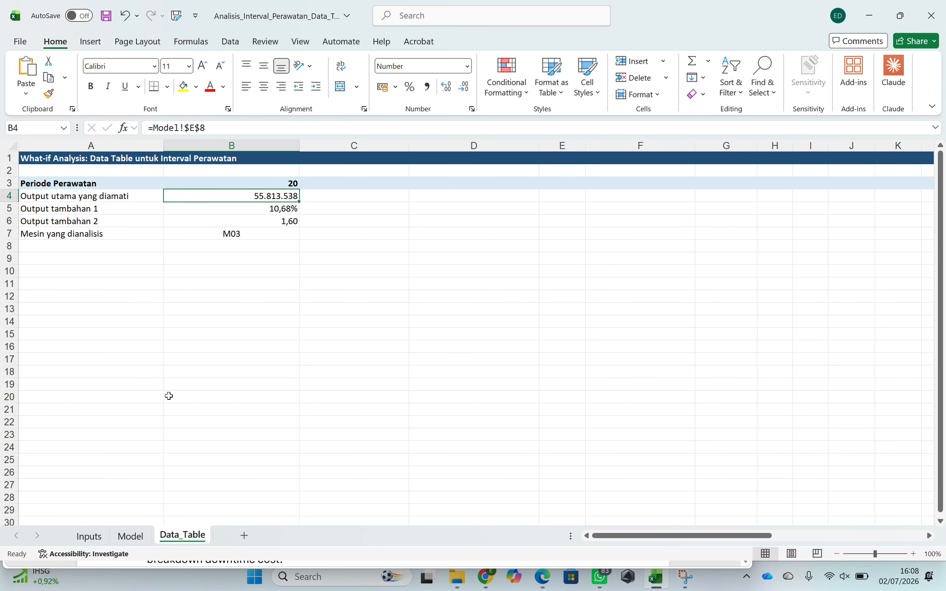
{"action": "left_click", "coordinate": [129, 536]}
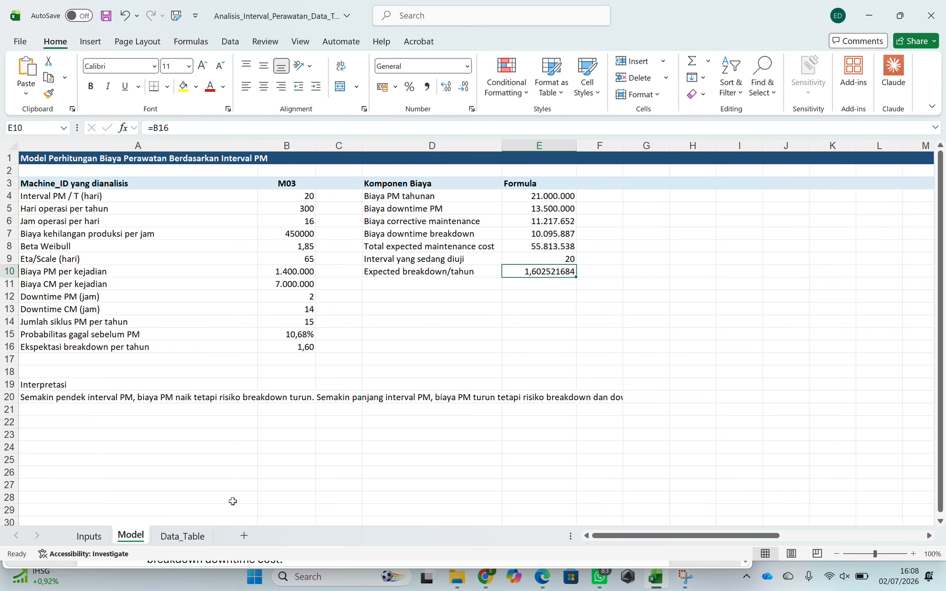
Set the maintenance period in Data_Table cell B3 to 30 and review the recalculated Model sheet.
{"action": "left_click", "coordinate": [190, 536]}
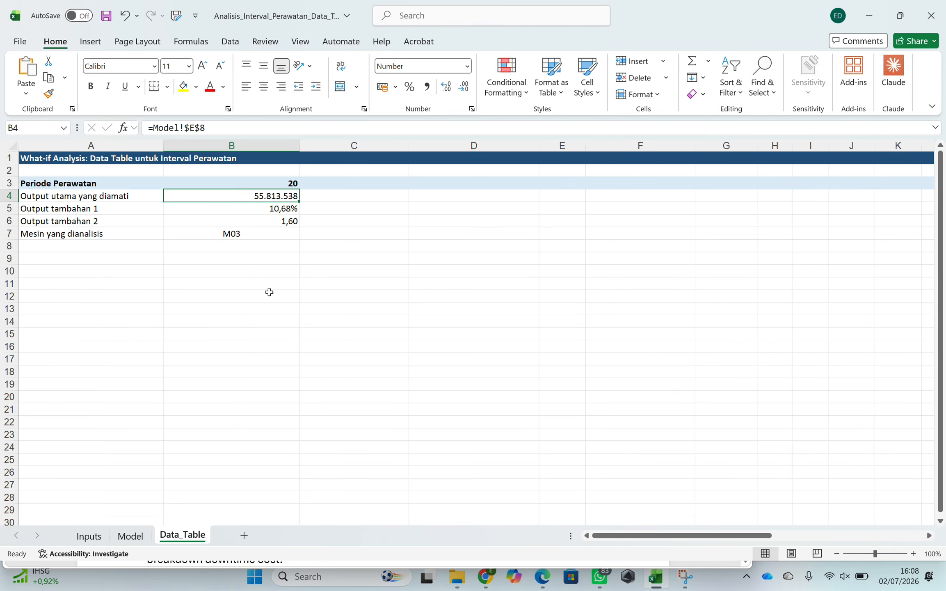
{"action": "left_click", "coordinate": [265, 180]}
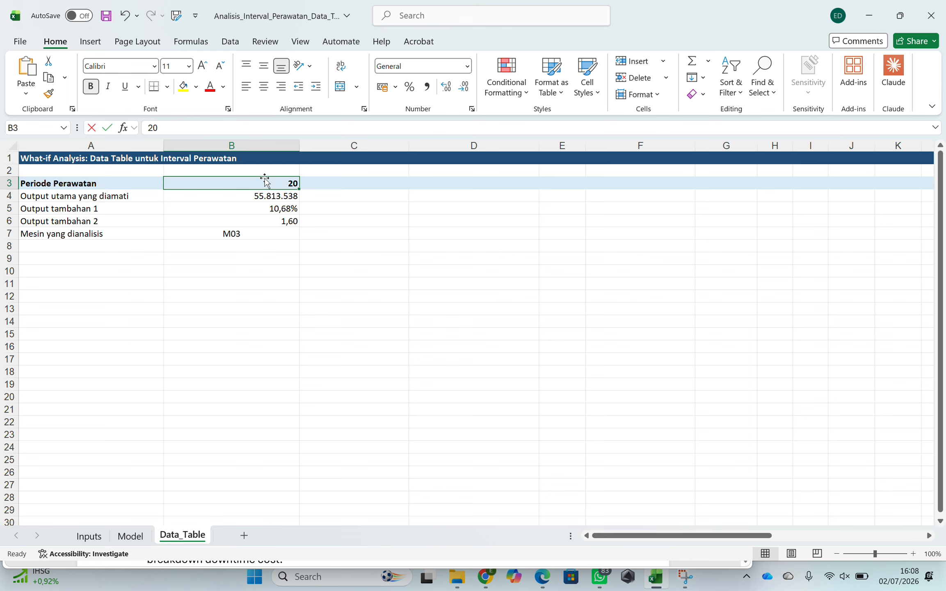
{"action": "type", "text": "30"}
{"action": "key", "text": "Return"}
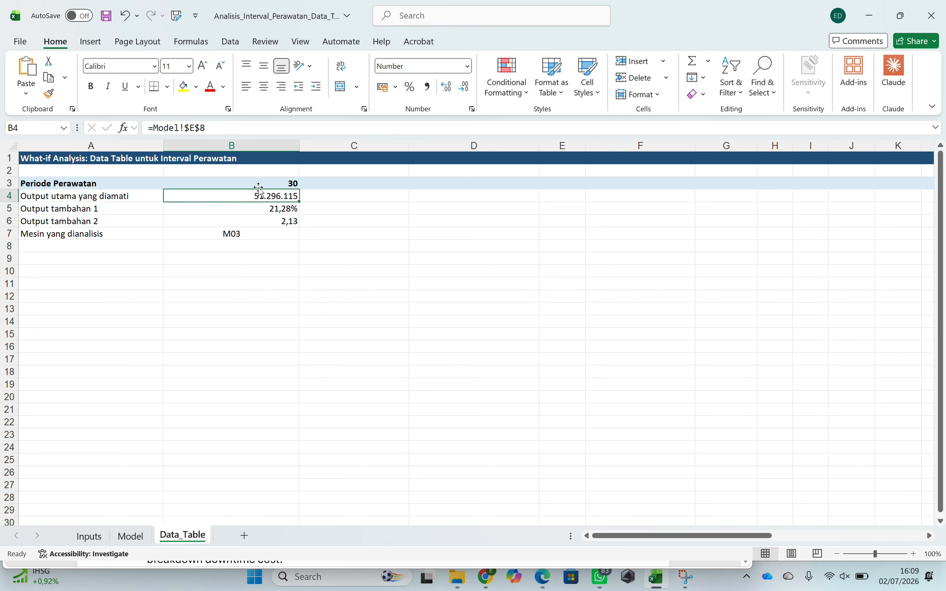
{"action": "left_click", "coordinate": [130, 535]}
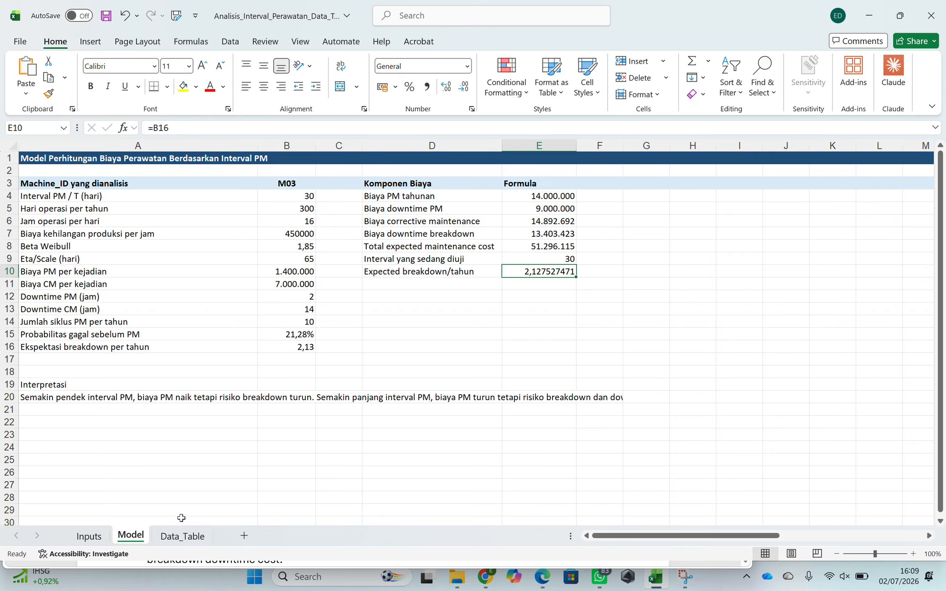
Set the maintenance period in Data_Table cell B3 to 10 and review the recalculated Model sheet.
{"action": "left_click", "coordinate": [194, 536]}
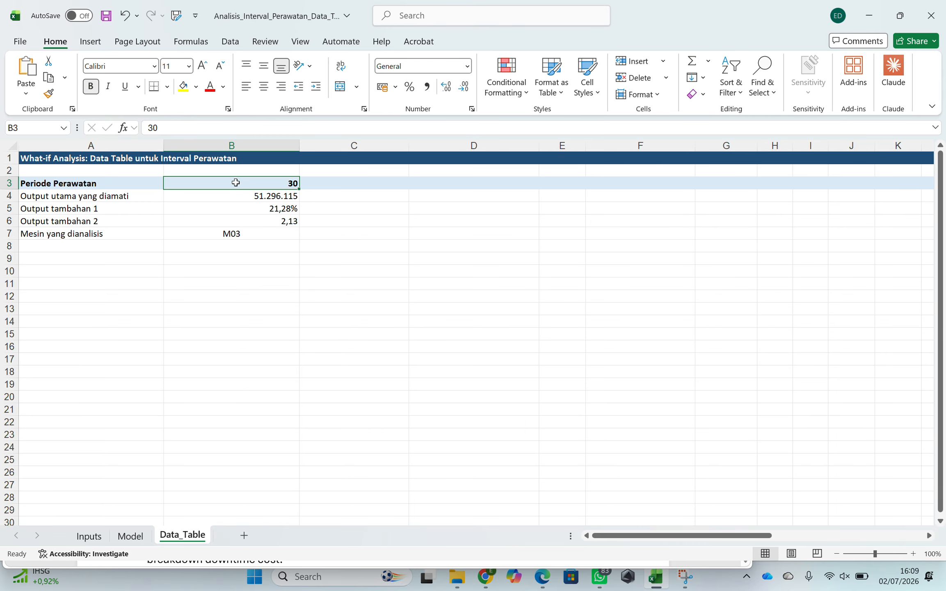
{"action": "type", "text": "10"}
{"action": "key", "text": "Return"}
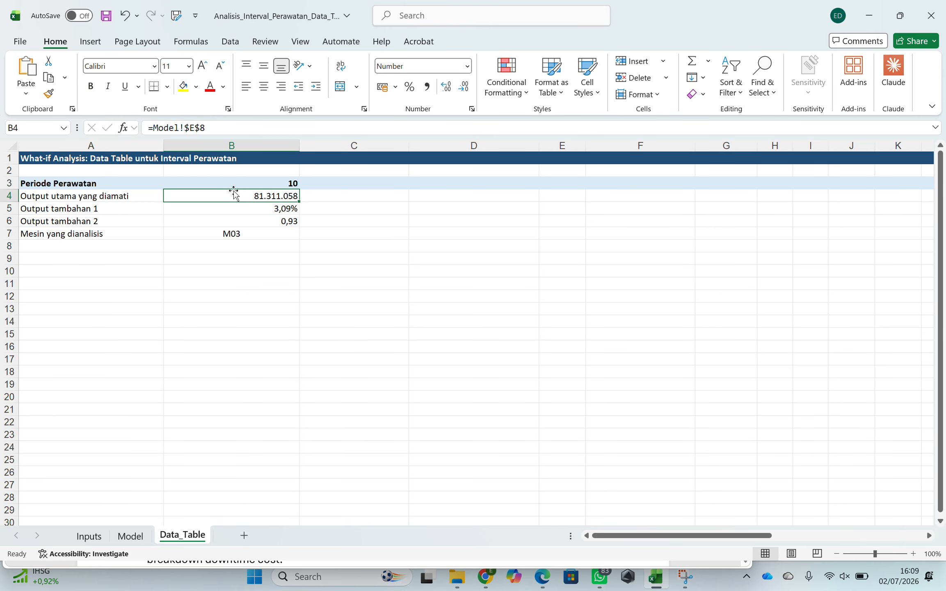
{"action": "left_click", "coordinate": [140, 537]}
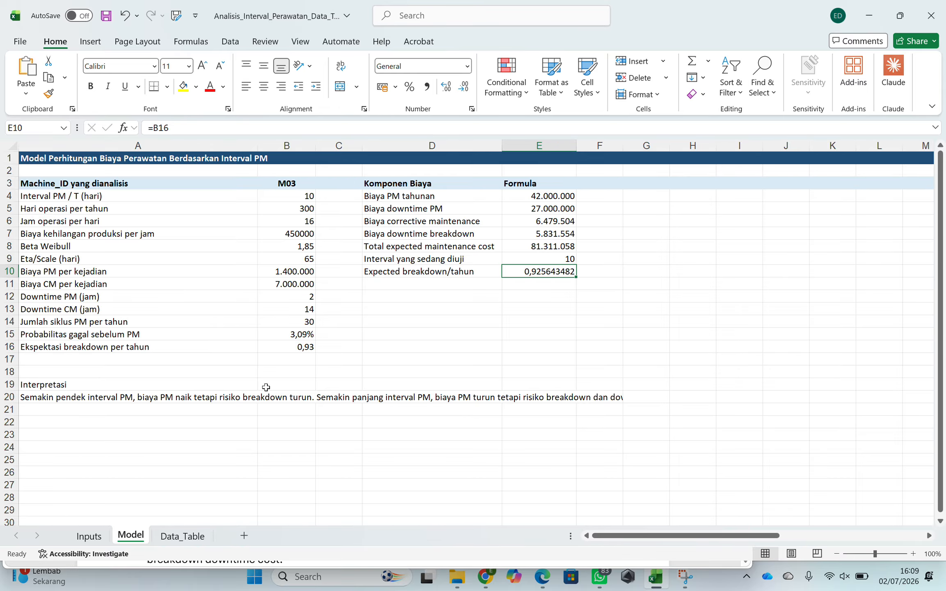
Return to the Data_Table sheet and set the maintenance period in cell B3 to 15.
{"action": "left_click", "coordinate": [174, 536]}
{"action": "left_click", "coordinate": [209, 178]}
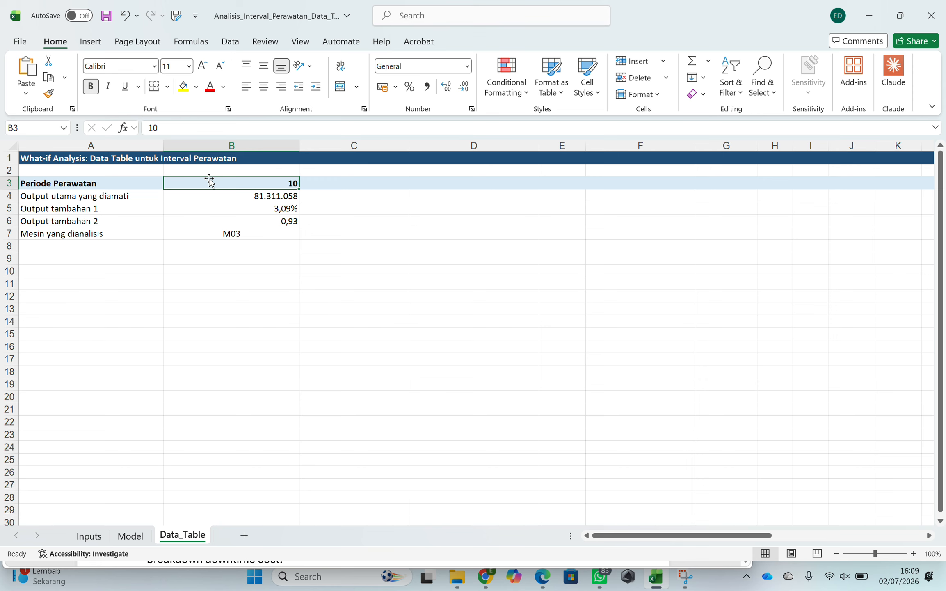
{"action": "type", "text": "15"}
{"action": "key", "text": "Return"}
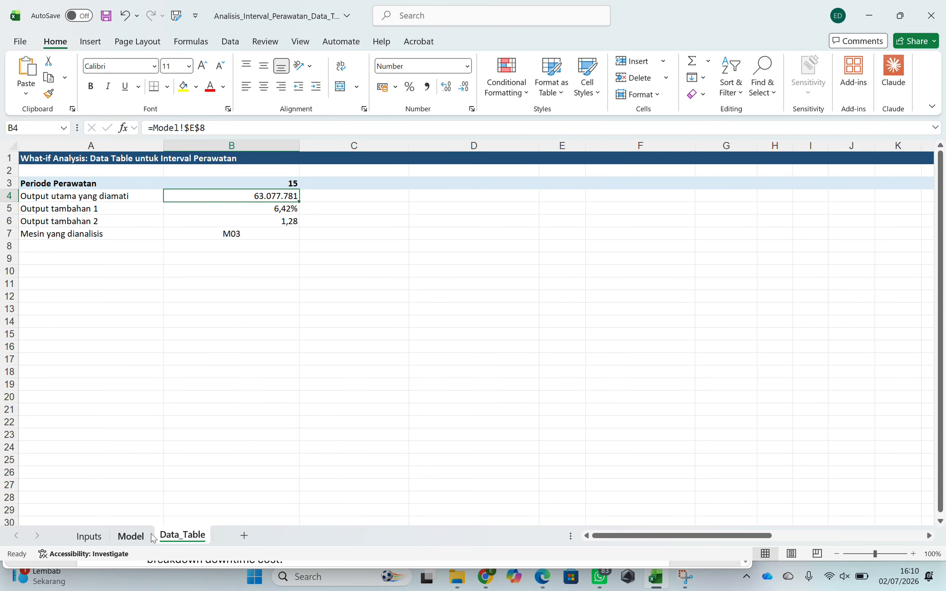
Add the text label "Total Cost" in Model cell F8 beside the total expected maintenance cost.
{"action": "left_click", "coordinate": [131, 536]}
{"action": "left_click", "coordinate": [589, 246]}
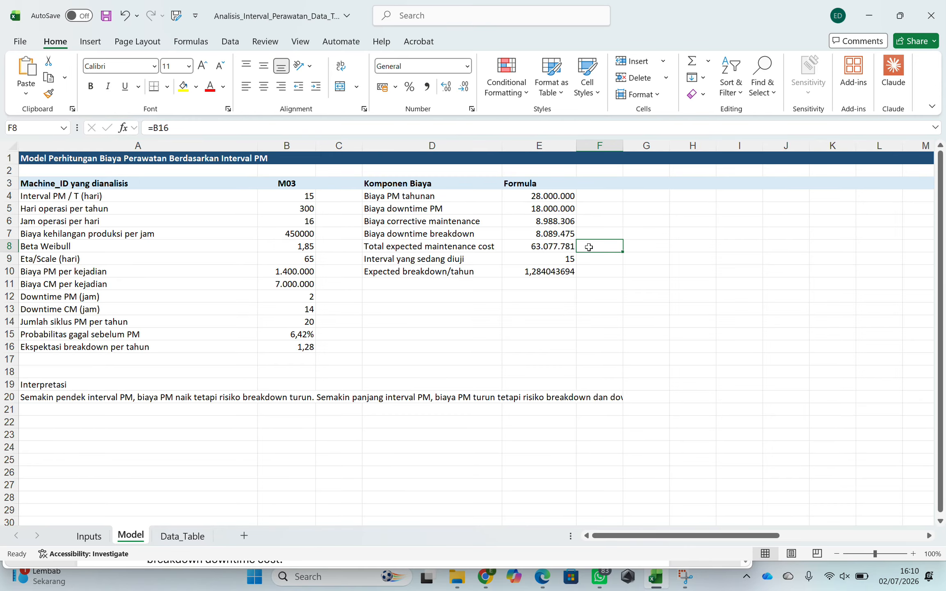
{"action": "type", "text": "=Tota"}
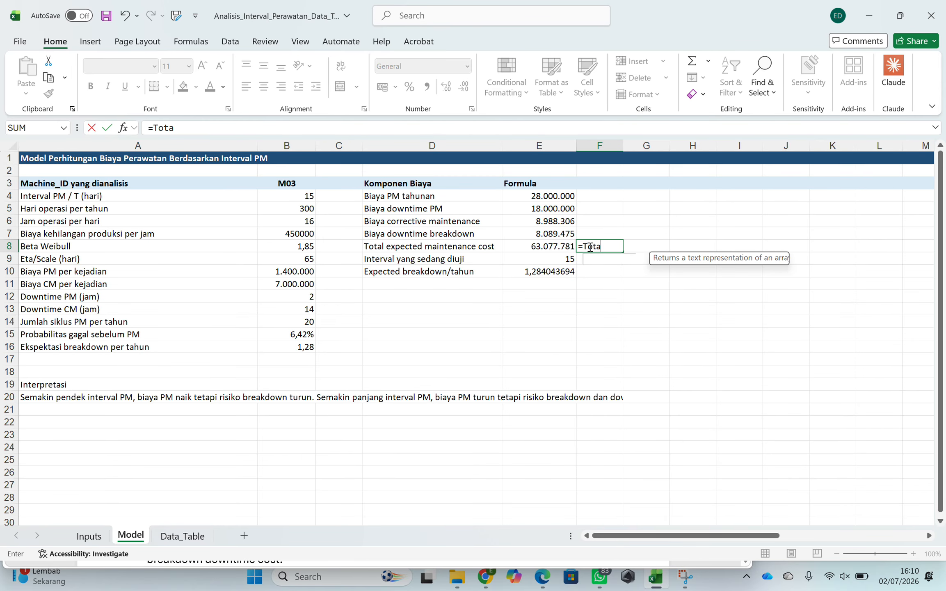
{"action": "type", "text": "l Cost"}
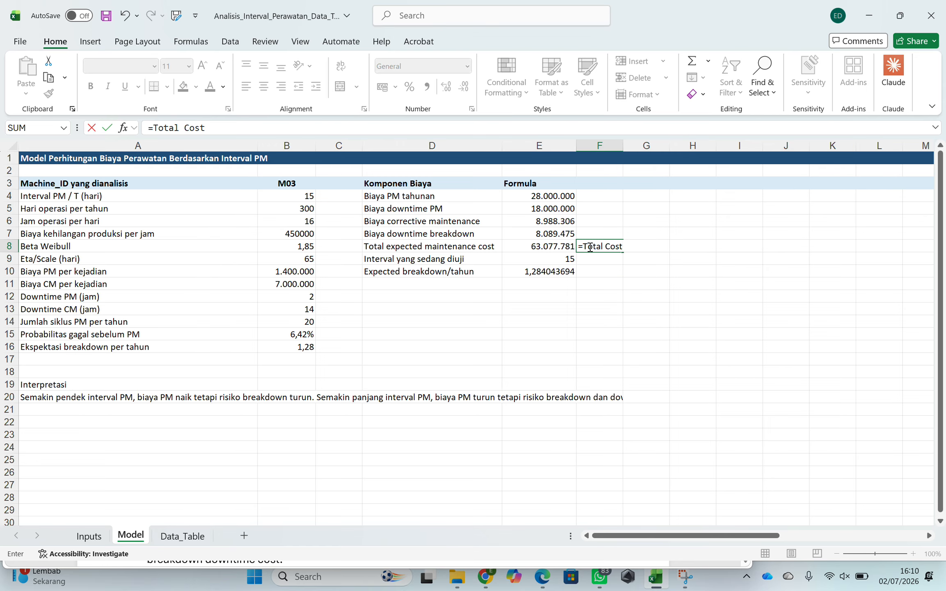
{"action": "key", "text": "Return"}
{"action": "left_click", "coordinate": [589, 246]}
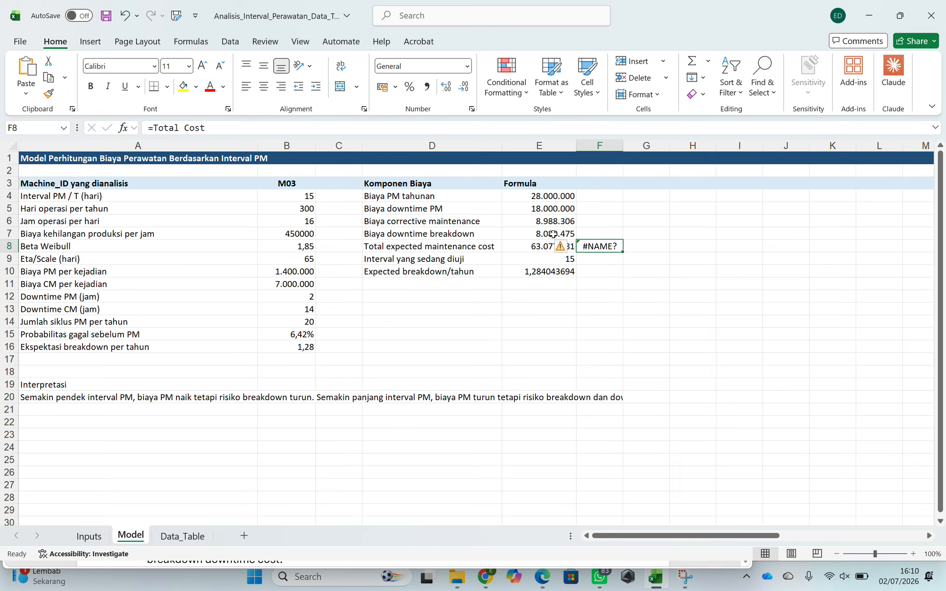
{"action": "left_click", "coordinate": [151, 124]}
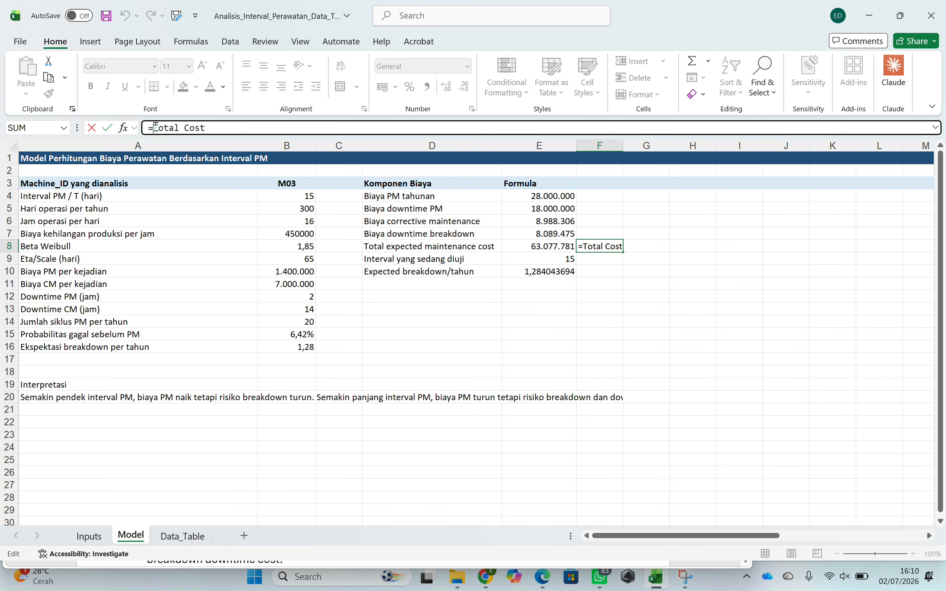
{"action": "key", "text": "BackSpace"}
{"action": "key", "text": "Return"}
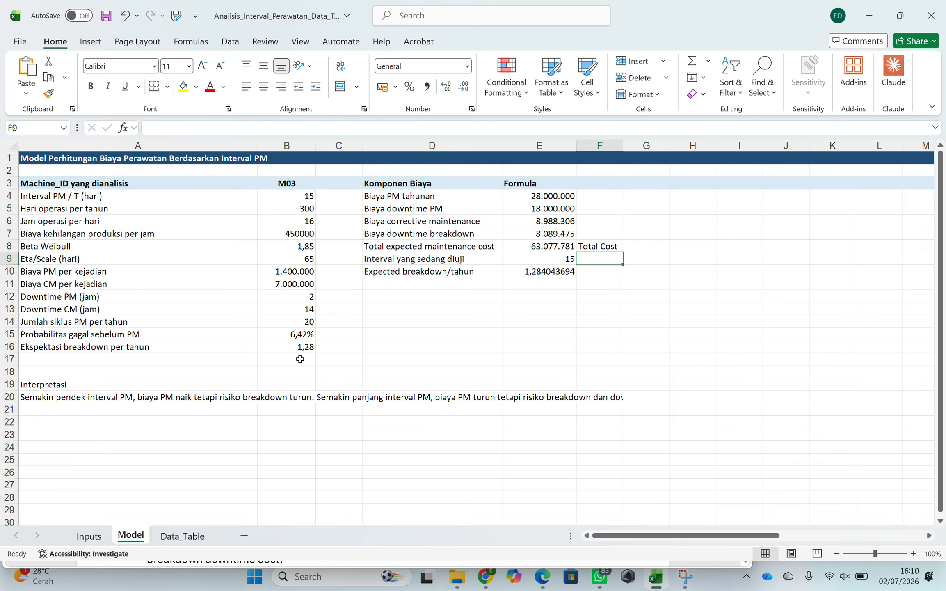
Enter the note "Probabilitas terjadinya kerusakan" in Data_Table cell C5 beside Output tambahan 1.
{"action": "left_click", "coordinate": [180, 535]}
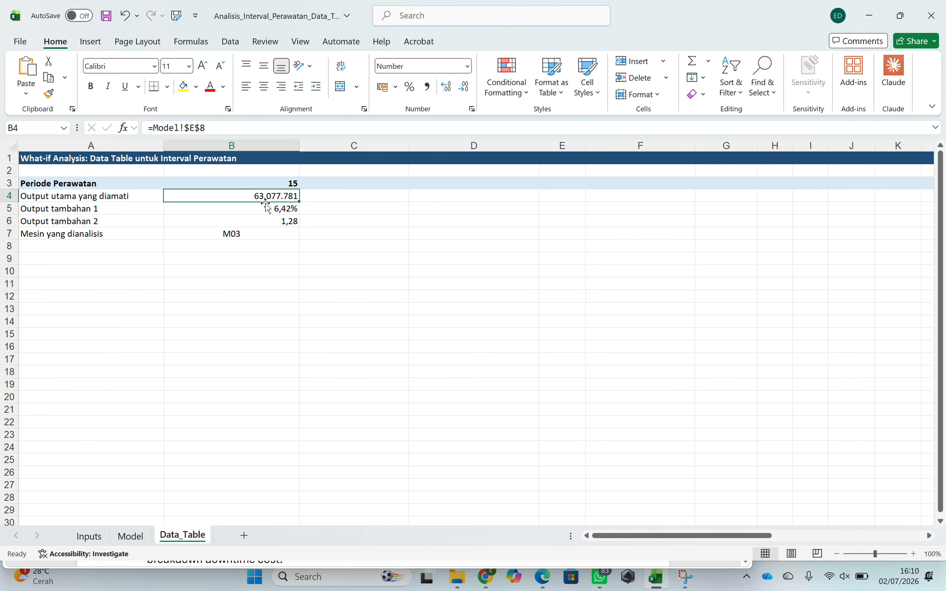
{"action": "left_click", "coordinate": [276, 209]}
{"action": "left_click", "coordinate": [318, 206]}
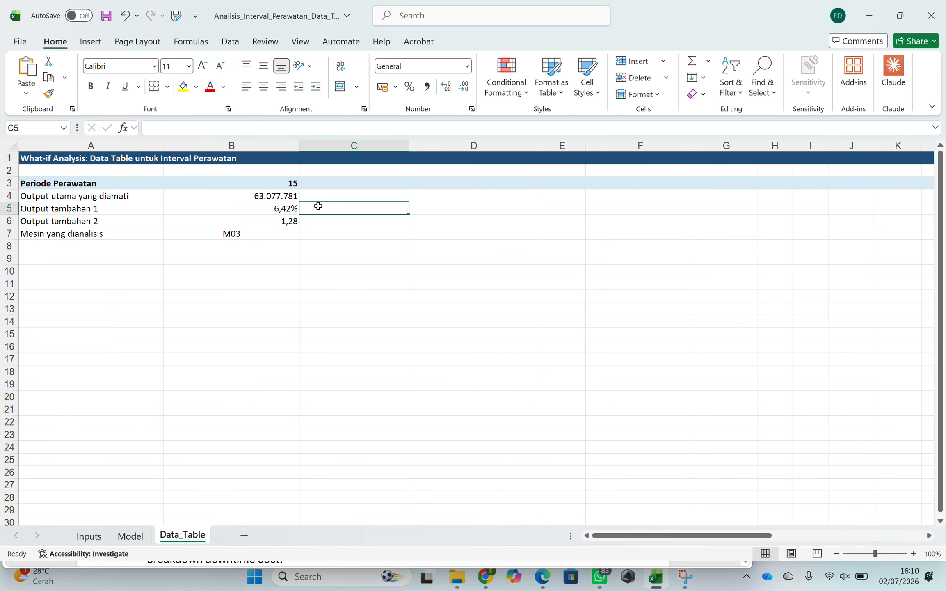
{"action": "double_click", "coordinate": [318, 206]}
{"action": "type", "text": "Proba"}
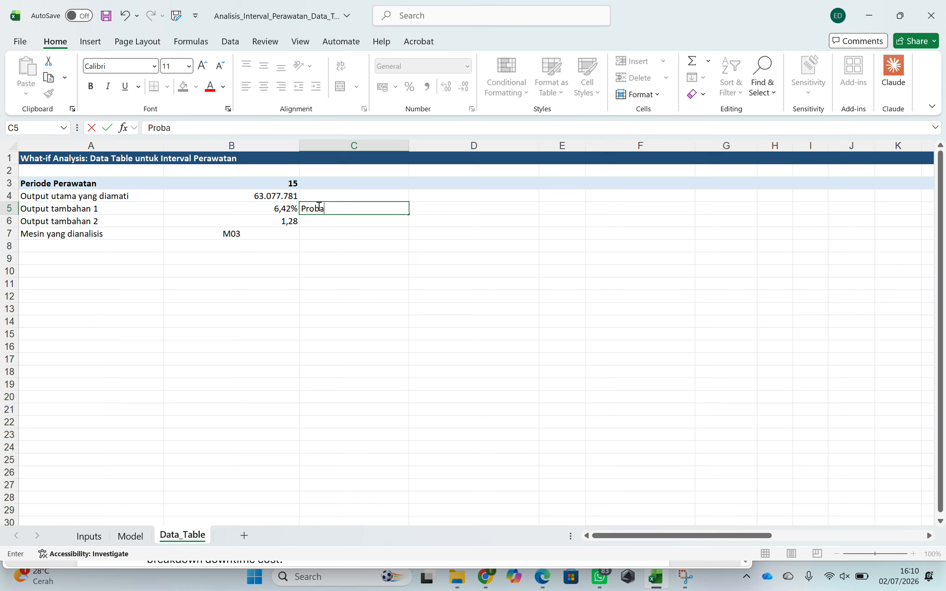
{"action": "type", "text": "bilitas terjadinya"}
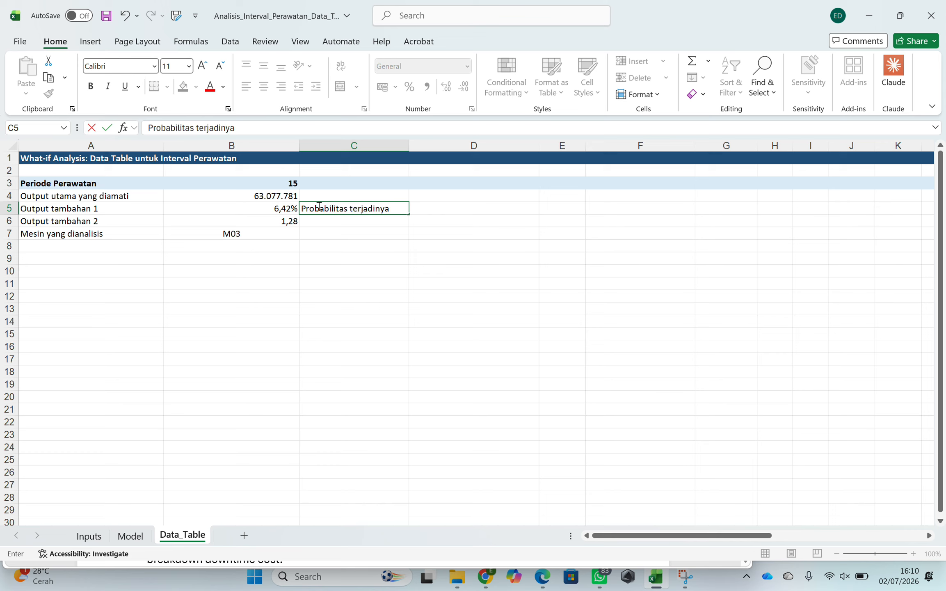
{"action": "type", "text": " kerusakan"}
{"action": "key", "text": "Return"}
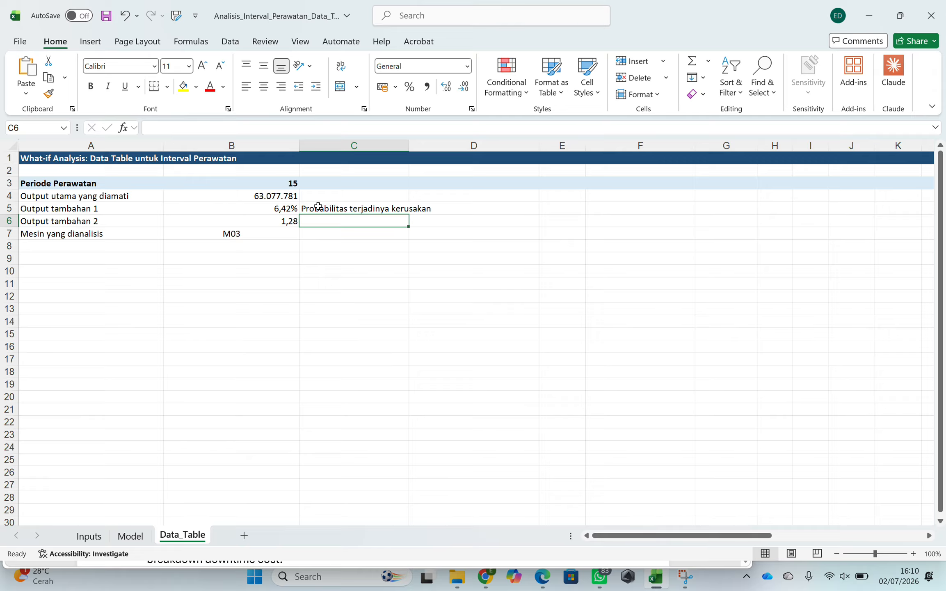
{"action": "left_click", "coordinate": [472, 206]}
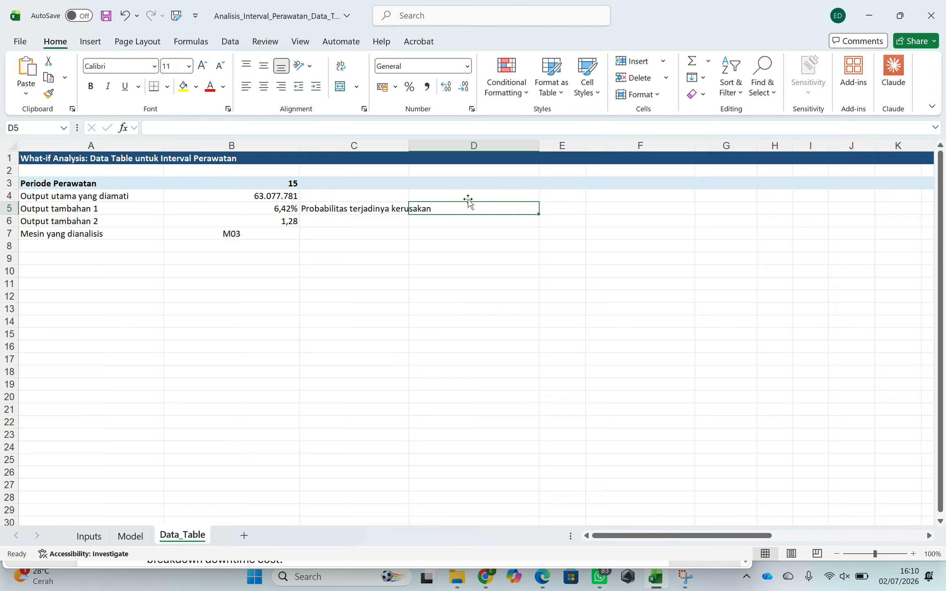
Widen column C to fit its note and enter the formula =1-B5 in cell D5.
{"action": "left_click_drag", "start_coordinate": [409, 150], "coordinate": [438, 160]}
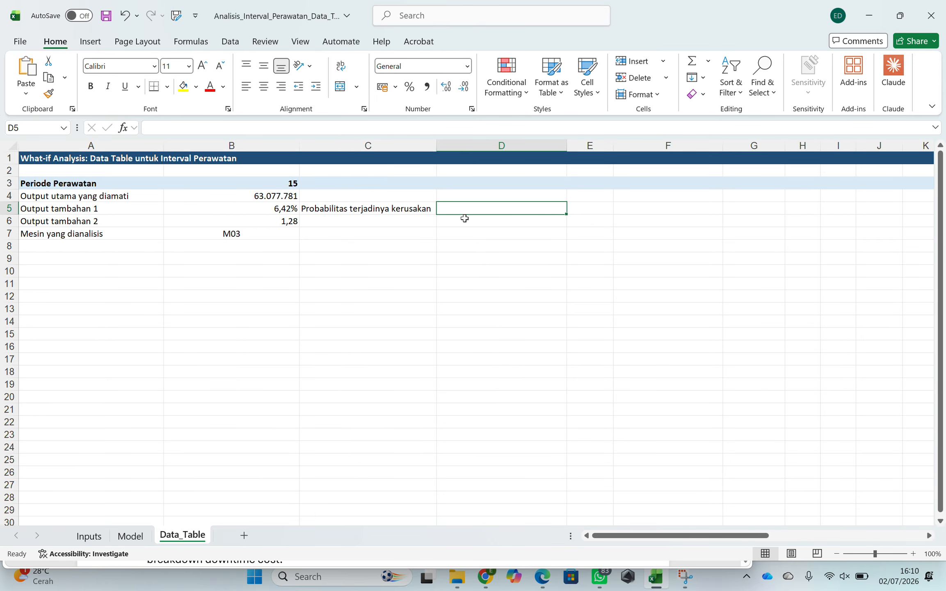
{"action": "type", "text": "="}
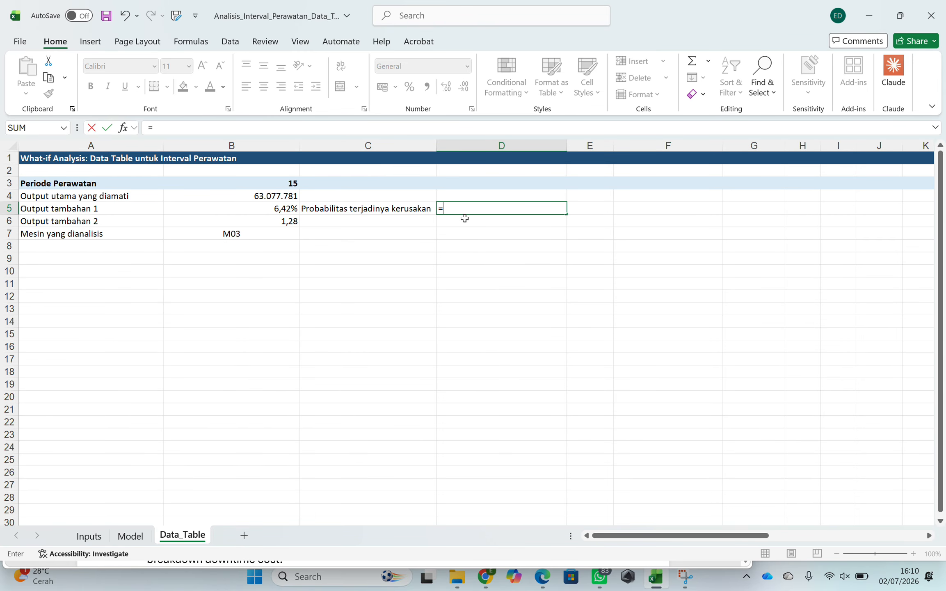
{"action": "type", "text": "1-"}
{"action": "left_click", "coordinate": [272, 211]}
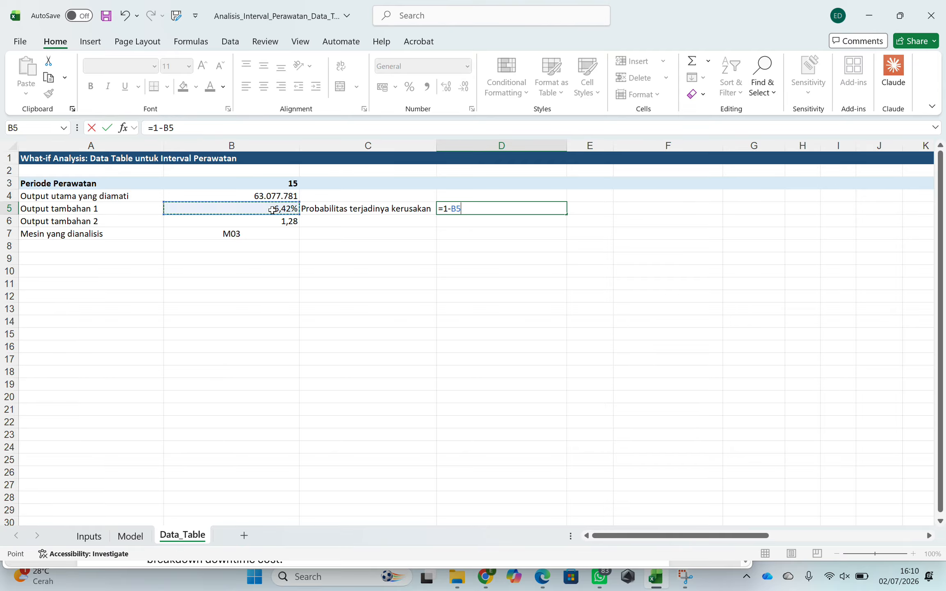
{"action": "key", "text": "Return"}
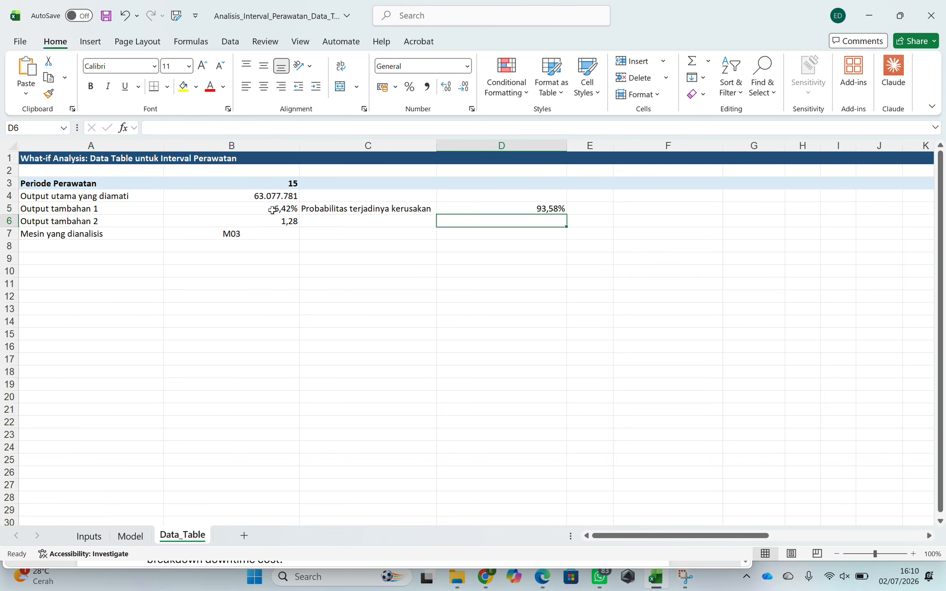
Enter the label "Kualitas Keandalannya" in cell E5 beside the complement of the failure probability.
{"action": "left_click", "coordinate": [591, 210]}
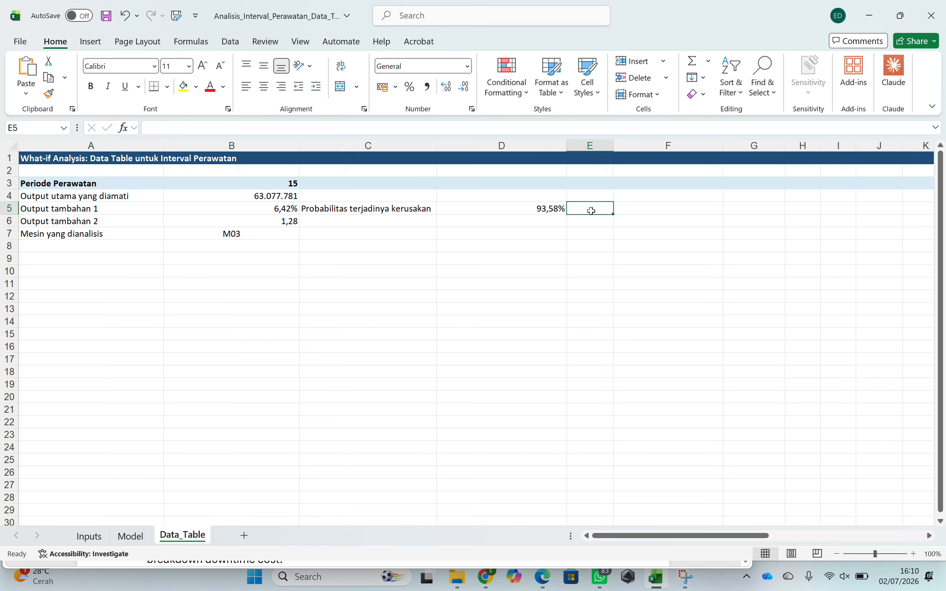
{"action": "type", "text": ">Ku"}
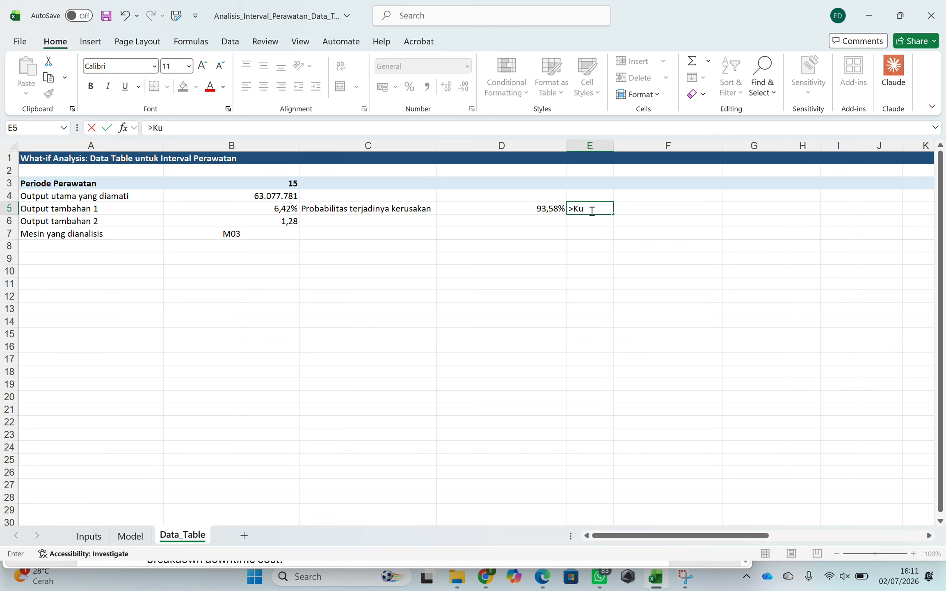
{"action": "key", "text": "BackSpace"}
{"action": "key", "text": "BackSpace"}
{"action": "key", "text": "BackSpace"}
{"action": "type", "text": "Kualitas Ke"}
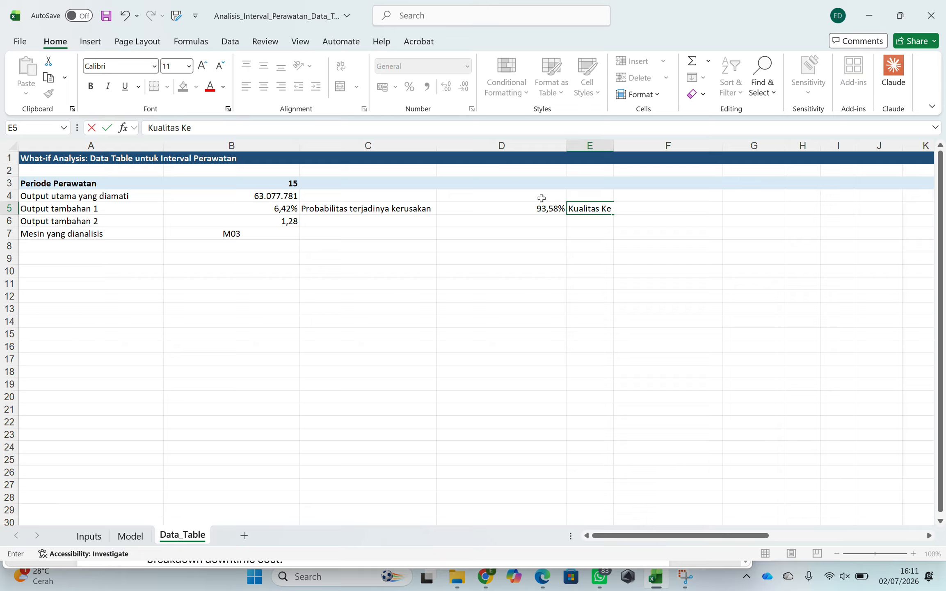
{"action": "type", "text": "andalannya"}
{"action": "key", "text": "Return"}
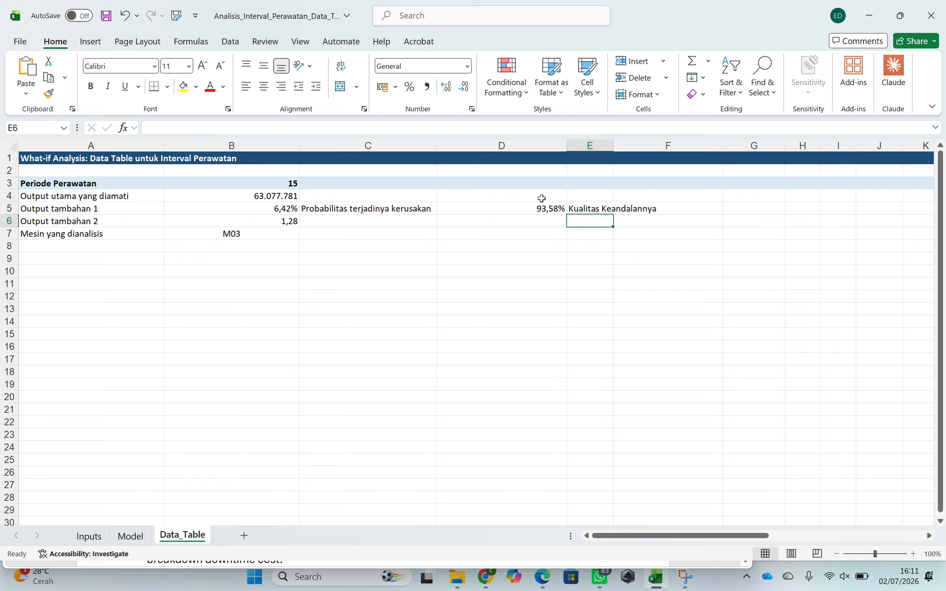
Set the maintenance period in cell B3 to 10 to test its effect on the outputs.
{"action": "left_click", "coordinate": [266, 181]}
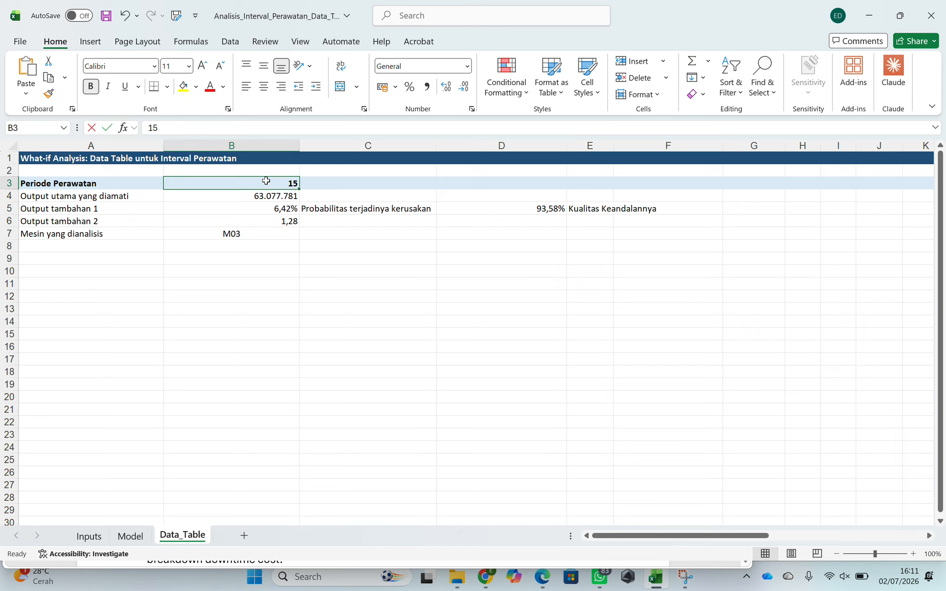
{"action": "type", "text": "10"}
{"action": "key", "text": "Return"}
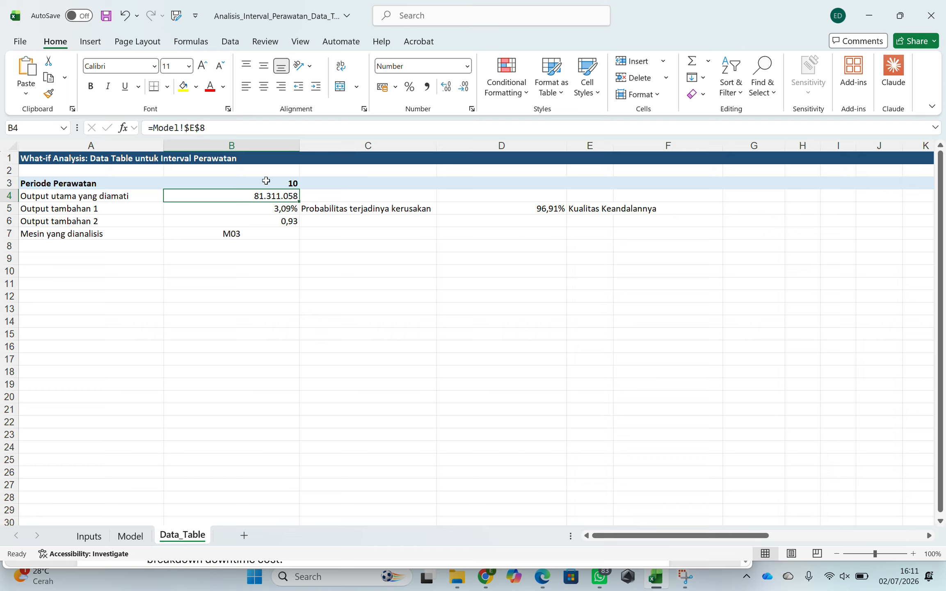
{"action": "left_click", "coordinate": [266, 181]}
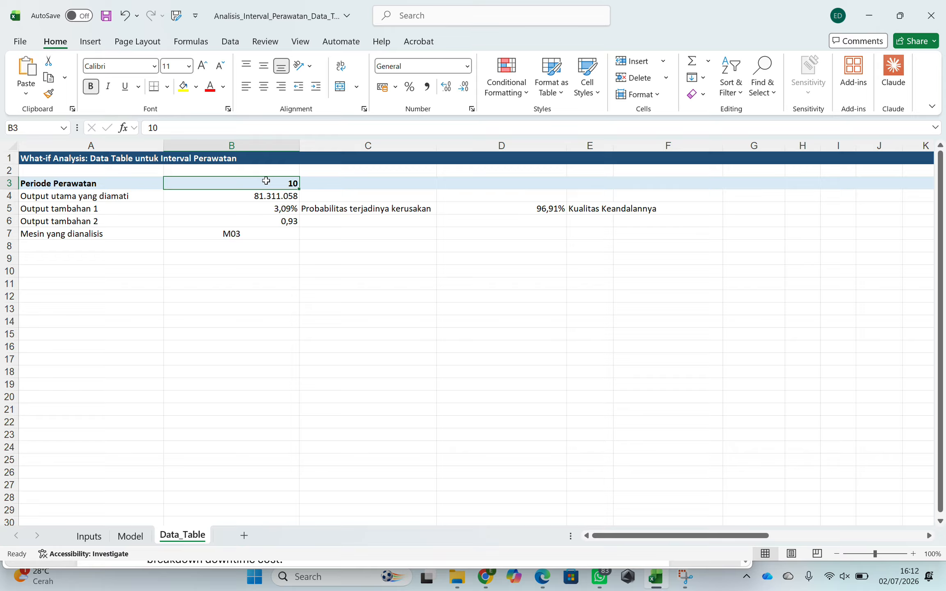
Append "(Reliability)" to the label in cell E5 so it reads "Kualitas Keandalannya (Reliability)".
{"action": "left_click", "coordinate": [603, 205]}
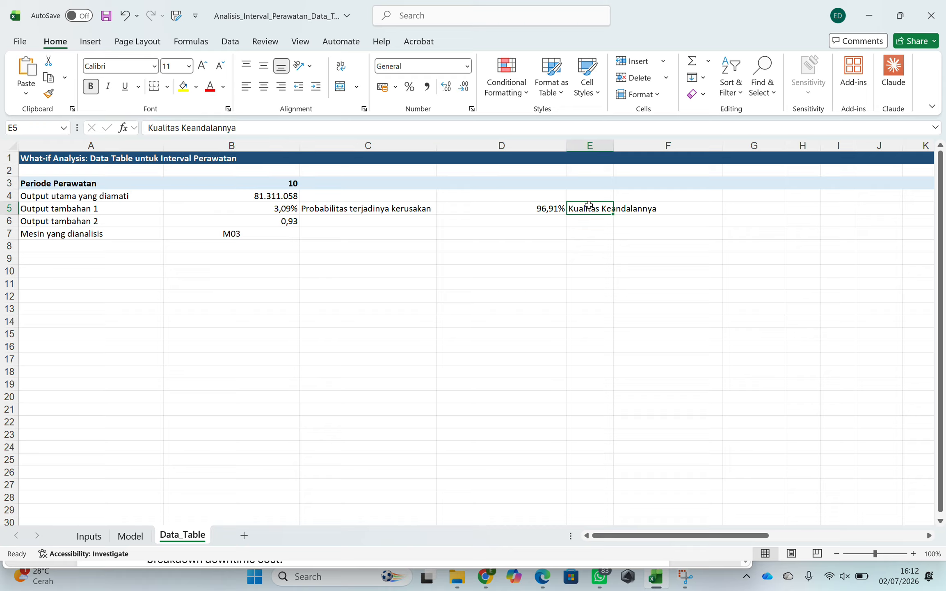
{"action": "left_click", "coordinate": [273, 123]}
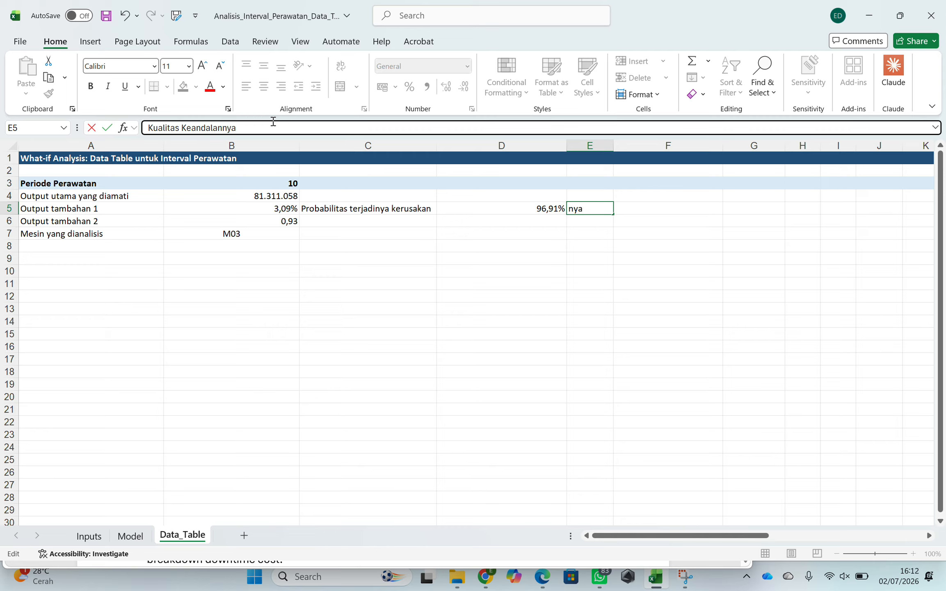
{"action": "type", "text": "(Reliability)"}
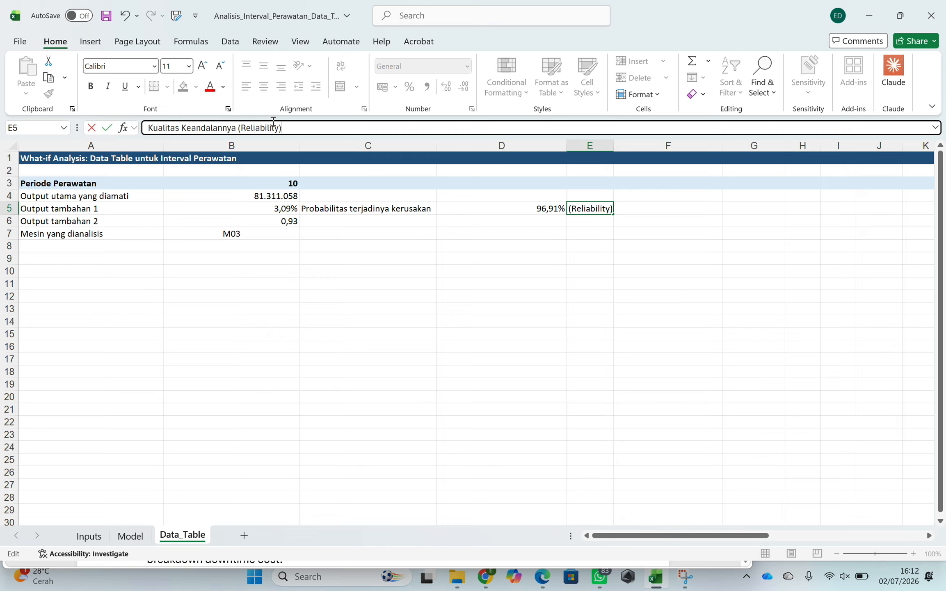
{"action": "key", "text": "Return"}
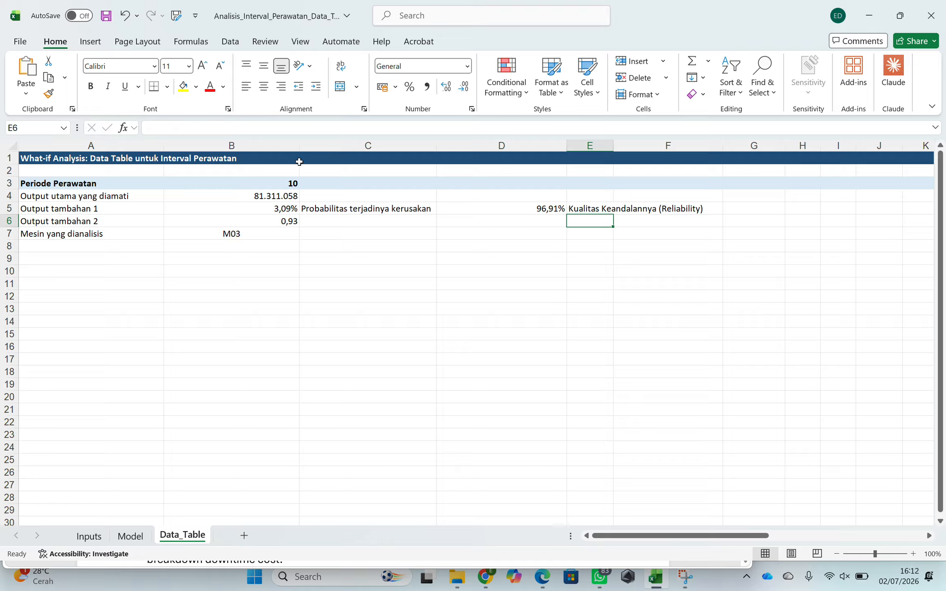
Set the maintenance period in cell B3 to 20.
{"action": "left_click", "coordinate": [291, 185]}
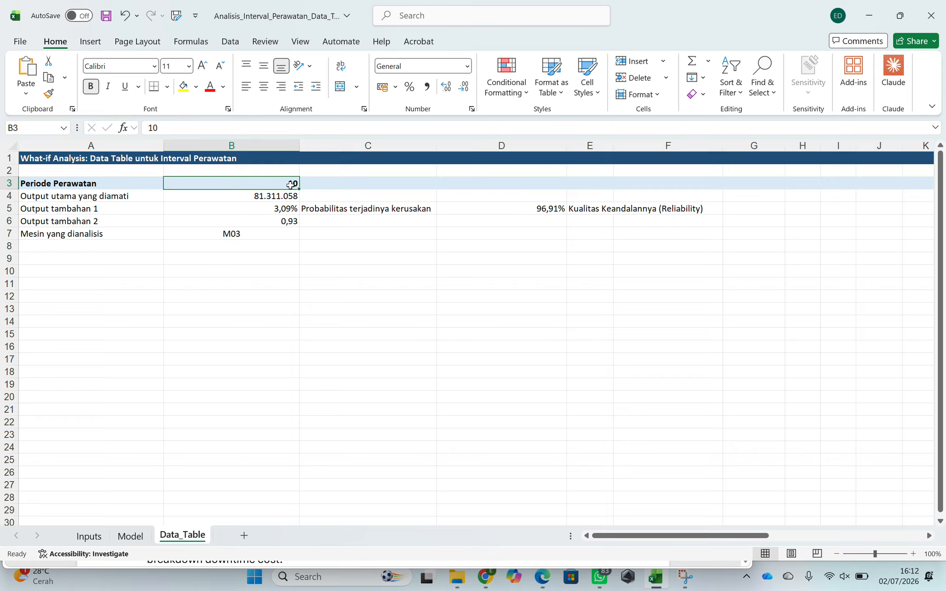
{"action": "type", "text": "20"}
{"action": "key", "text": "Return"}
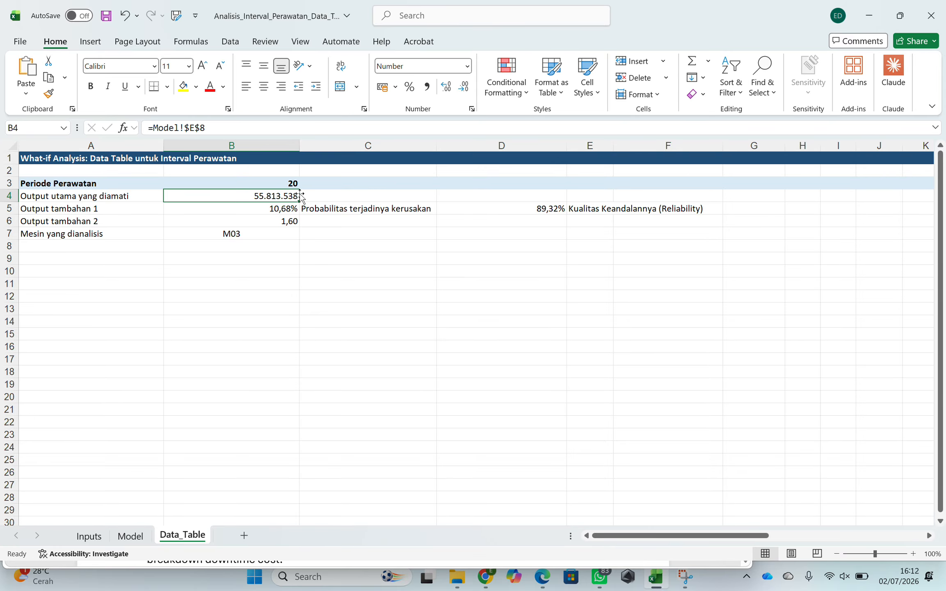
Enter the note "Ekspek" in cell C6 beside Output tambahan 2.
{"action": "left_click", "coordinate": [333, 221]}
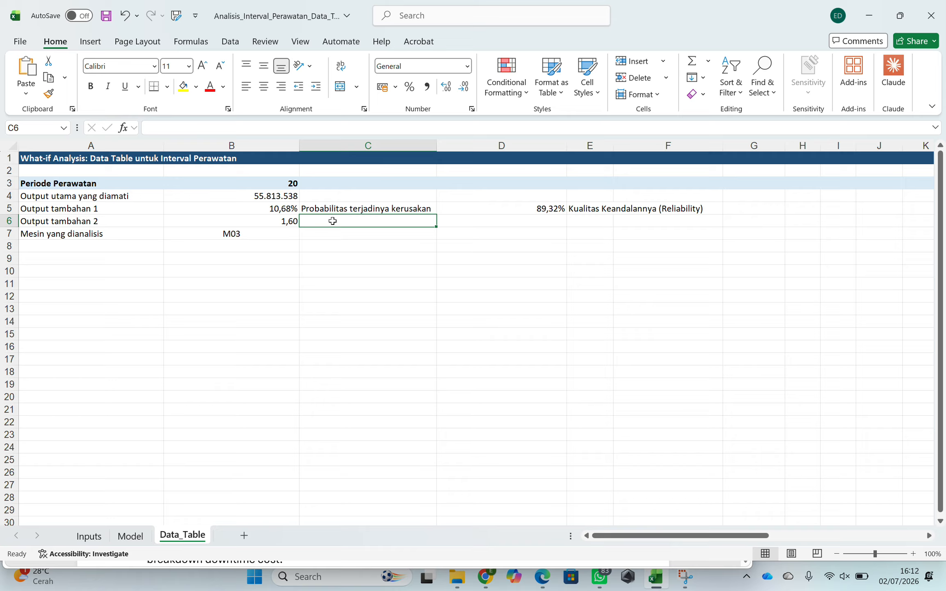
{"action": "type", "text": "Ekspe"}
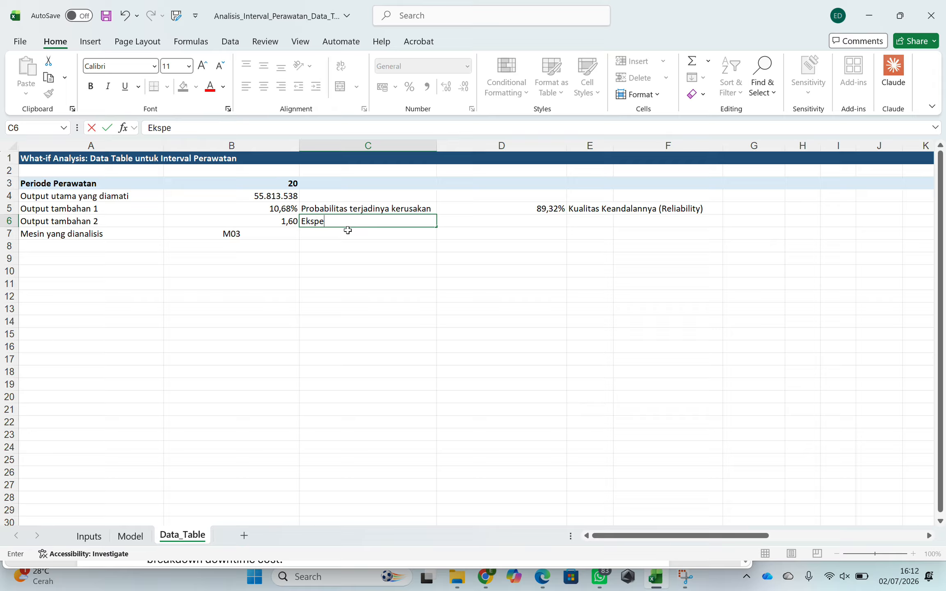
{"action": "type", "text": "k"}
{"action": "left_click", "coordinate": [205, 258]}
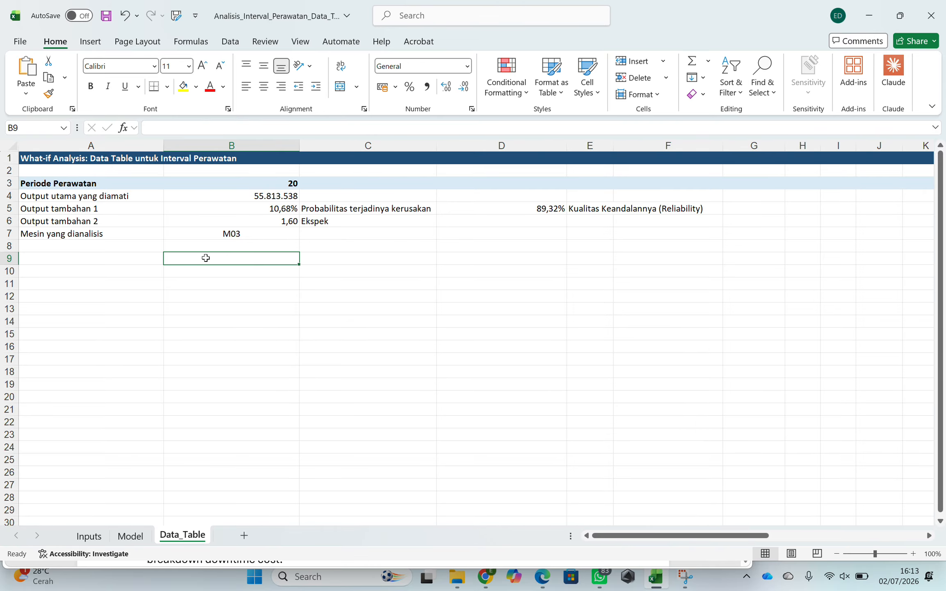
Enter the column heading "Periode Maintenance" in cell B10 below the output summary.
{"action": "key", "text": "Down"}
{"action": "type", "text": "Periode"}
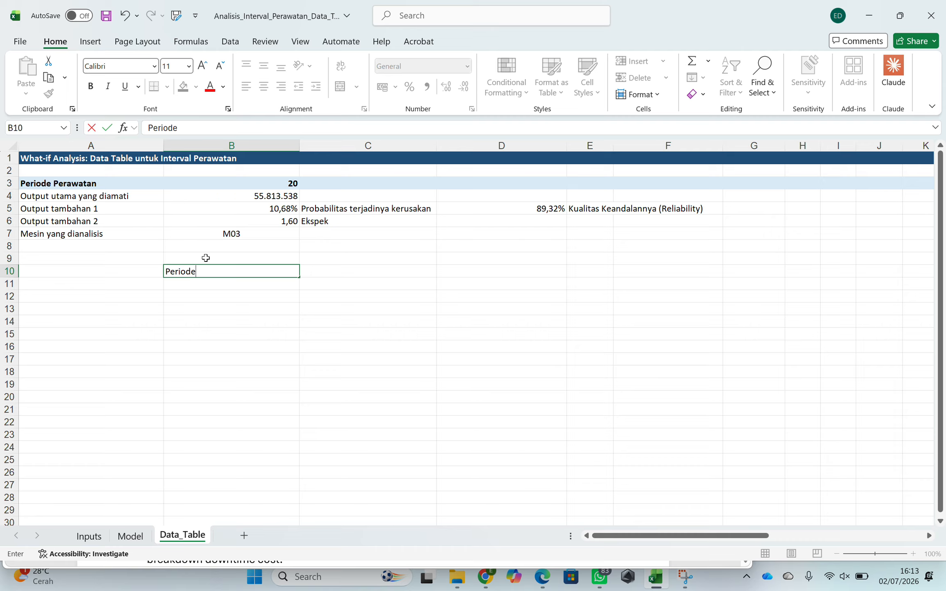
{"action": "type", "text": " Maintenance"}
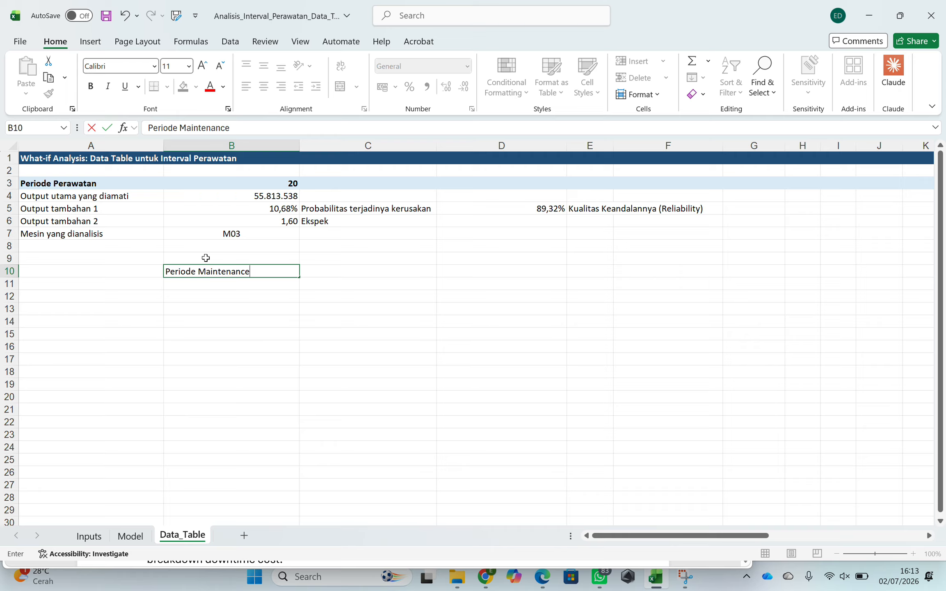
{"action": "key", "text": "ctrl+Return"}
{"action": "key", "text": "Return"}
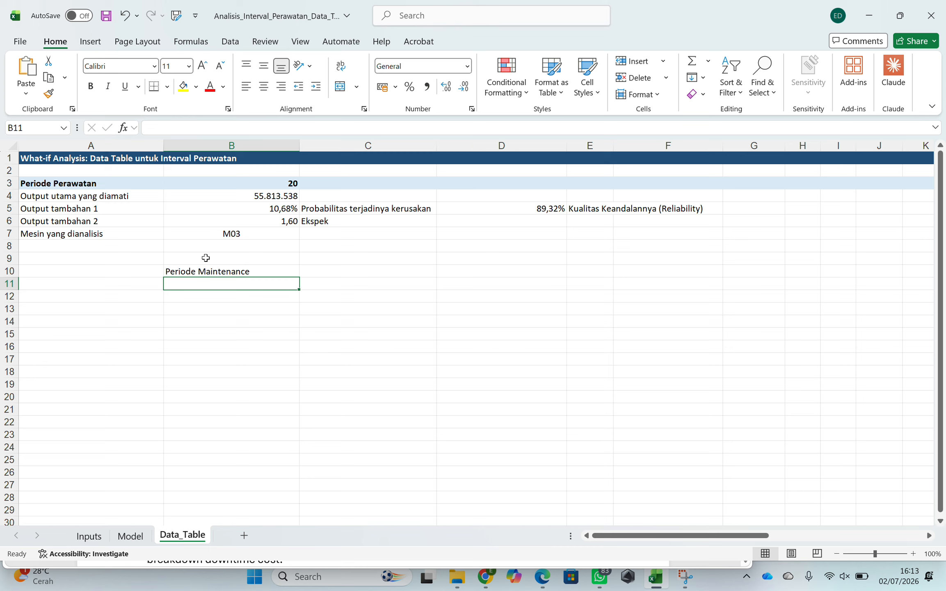
List the maintenance periods 10 to 60 in increments of 5 in cells B12 to B22, leaving B11 empty.
{"action": "key", "text": "Return"}
{"action": "type", "text": "10"}
{"action": "key", "text": "Return"}
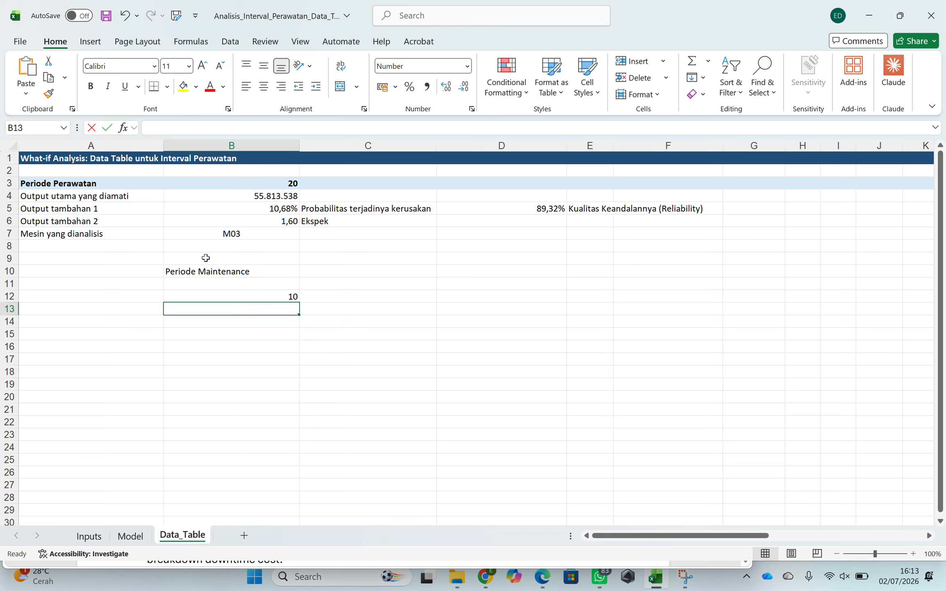
{"action": "type", "text": "15"}
{"action": "key", "text": "Return"}
{"action": "type", "text": "20"}
{"action": "key", "text": "Return"}
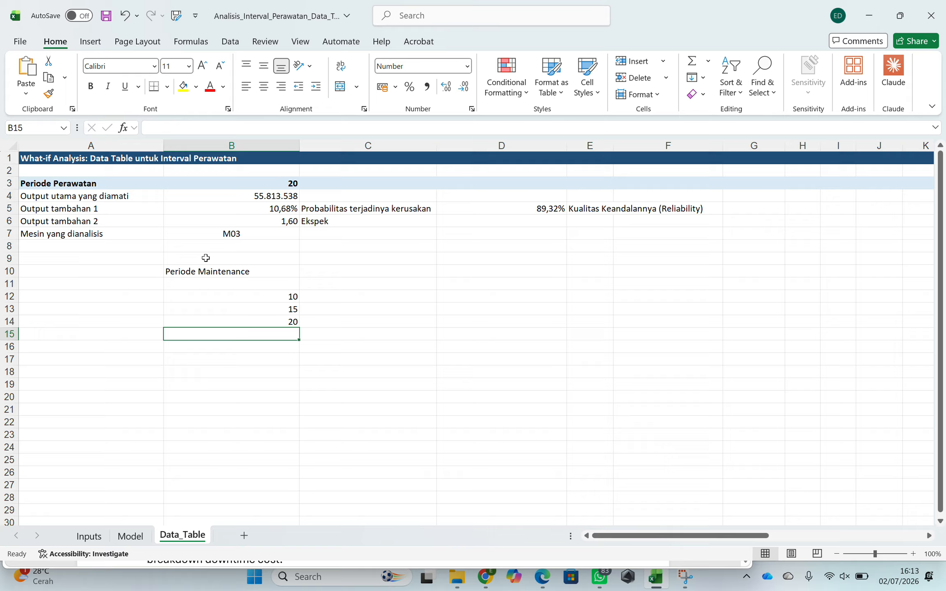
{"action": "type", "text": "25"}
{"action": "key", "text": "Return"}
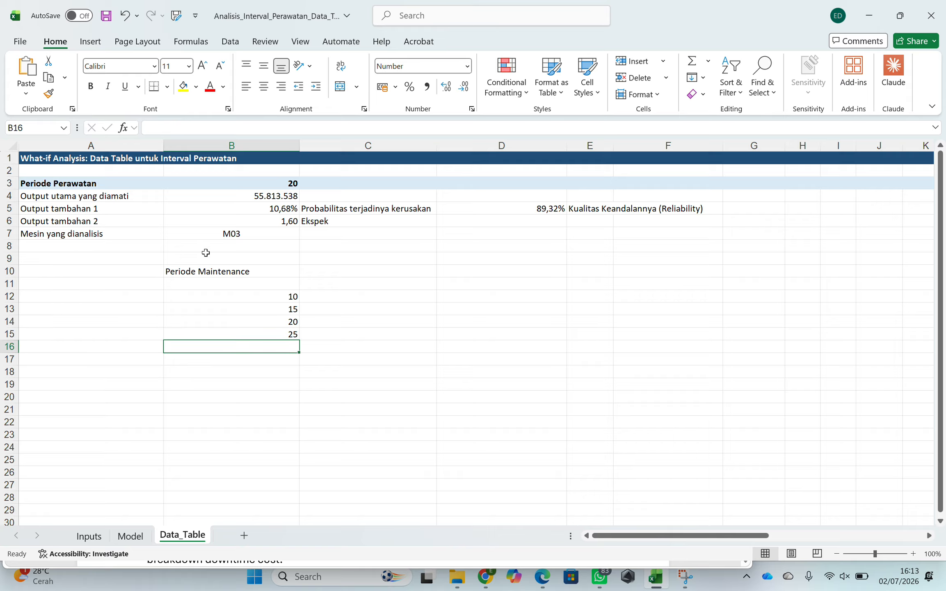
{"action": "type", "text": "30"}
{"action": "key", "text": "Return"}
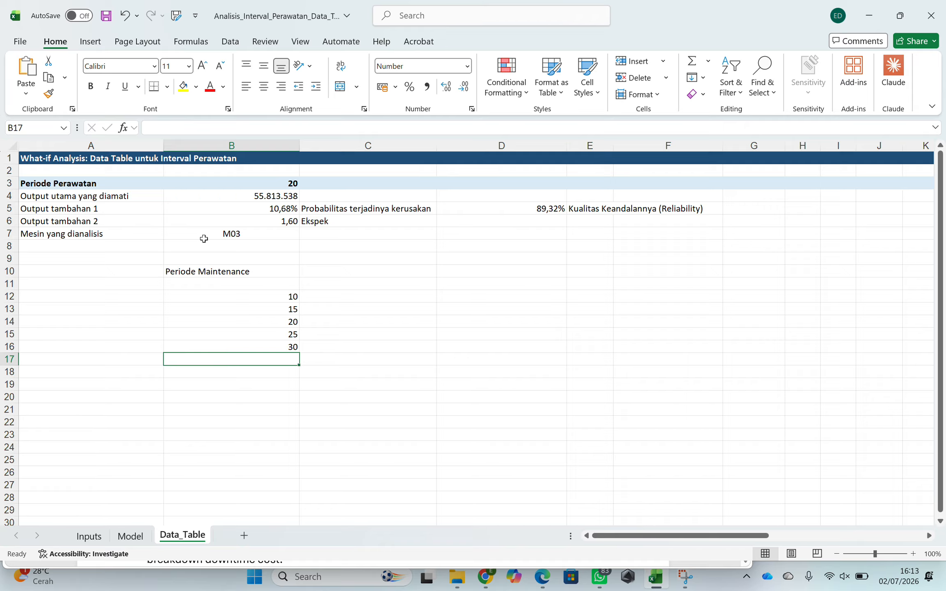
{"action": "type", "text": "35"}
{"action": "key", "text": "Return"}
{"action": "type", "text": "40"}
{"action": "key", "text": "Return"}
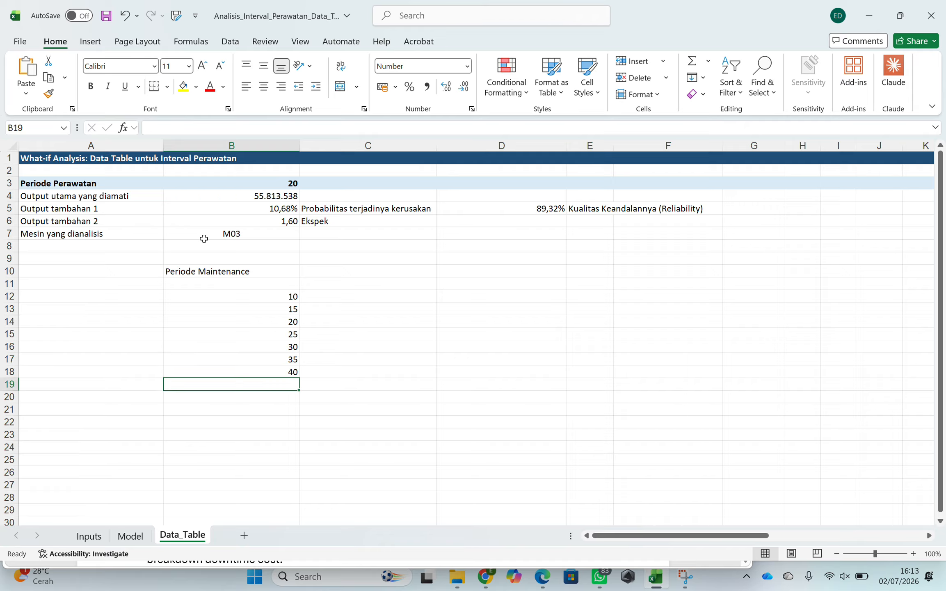
{"action": "type", "text": "45"}
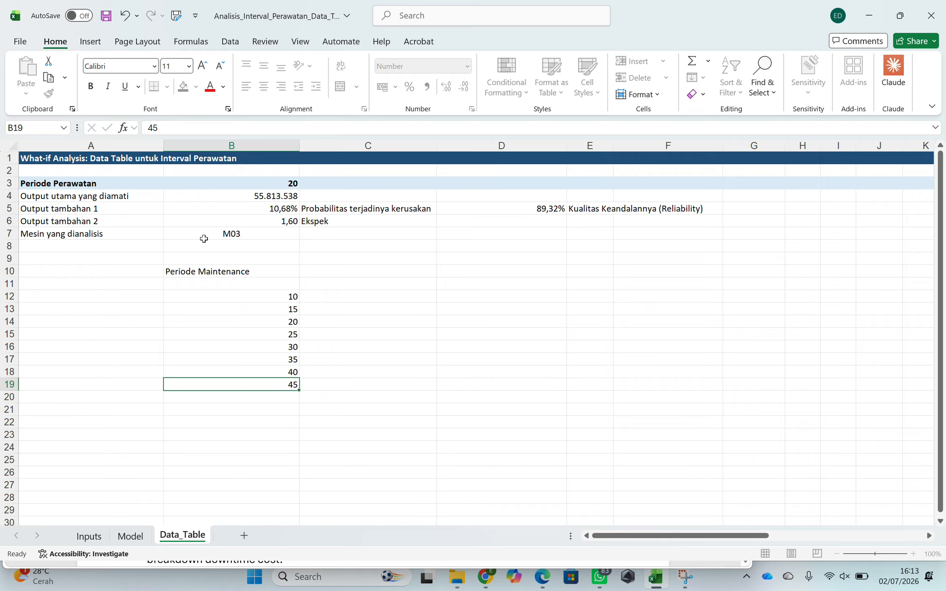
{"action": "key", "text": "Return"}
{"action": "type", "text": "50"}
{"action": "key", "text": "Return"}
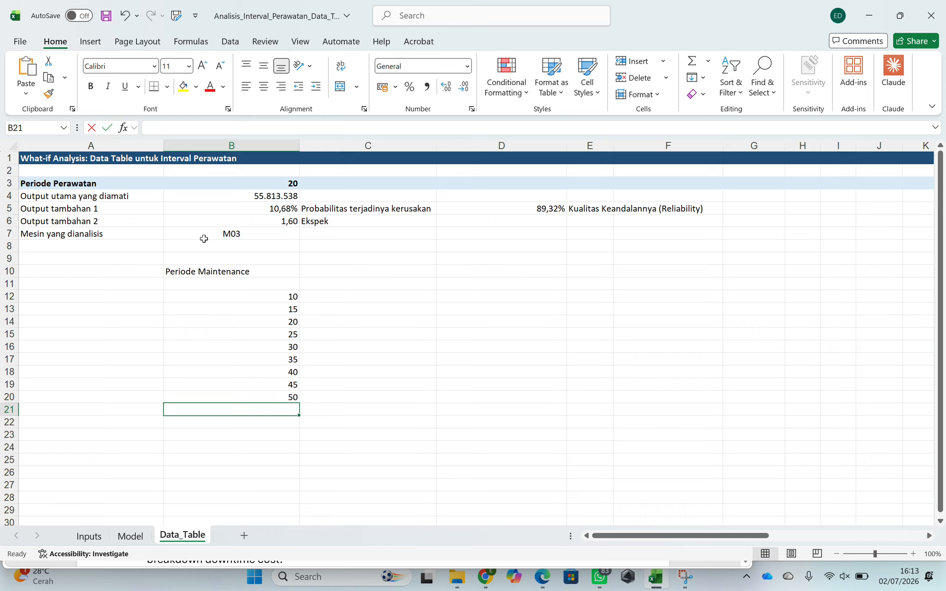
{"action": "type", "text": "55"}
{"action": "key", "text": "Return"}
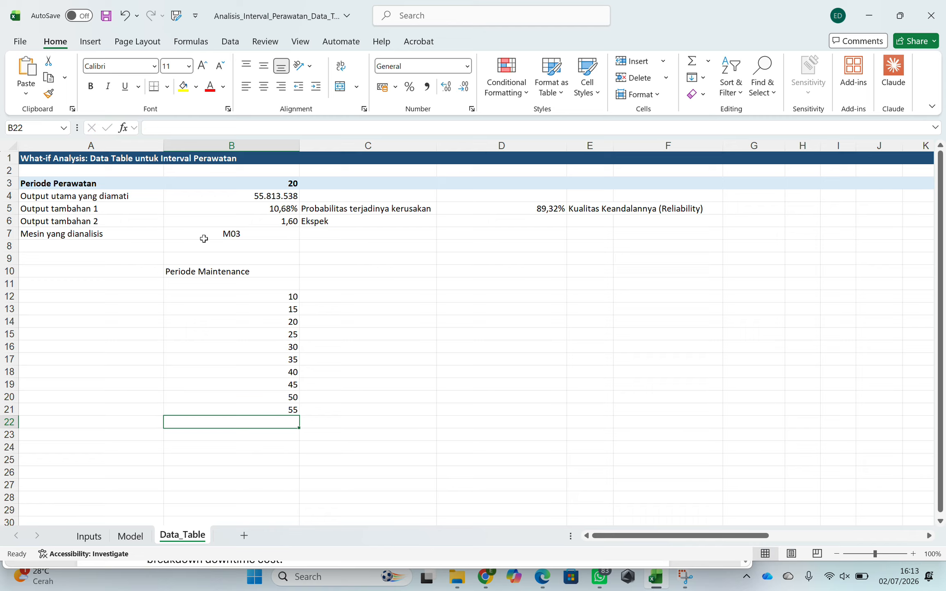
{"action": "type", "text": "60"}
{"action": "key", "text": "Return"}
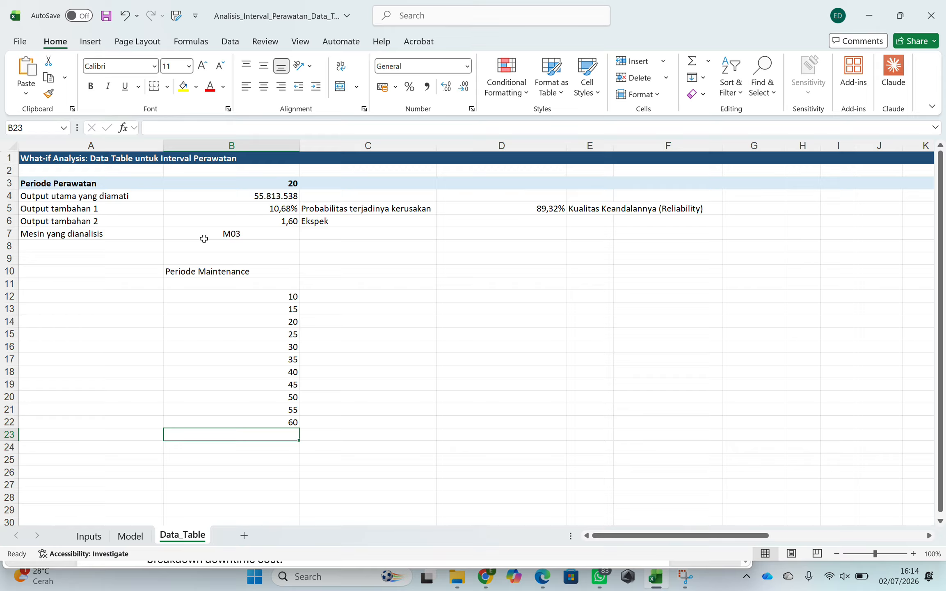
Link cell C11, above the first results column beside the maintenance periods, to the main output in B4.
{"action": "left_click", "coordinate": [217, 284]}
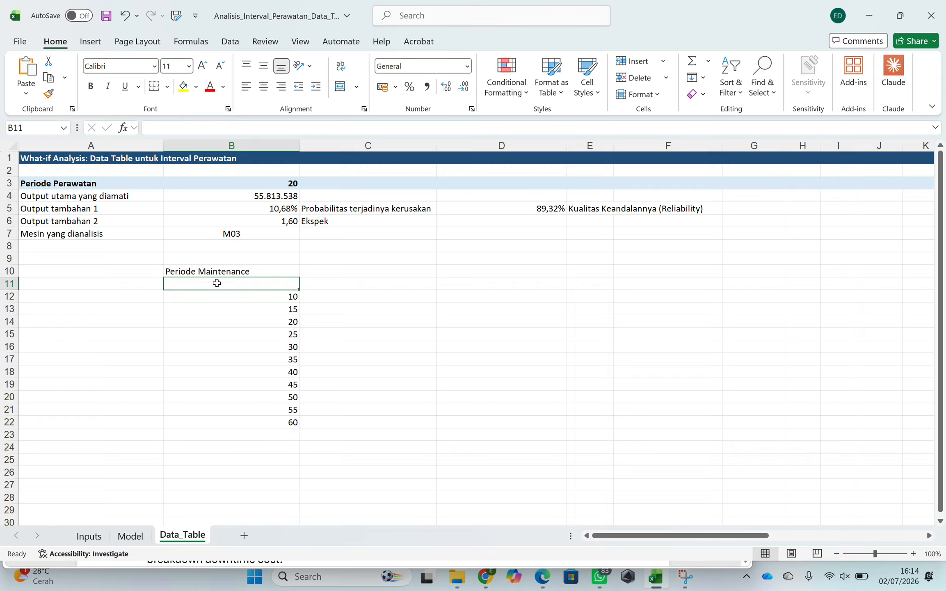
{"action": "left_click", "coordinate": [363, 287]}
{"action": "left_click", "coordinate": [347, 298]}
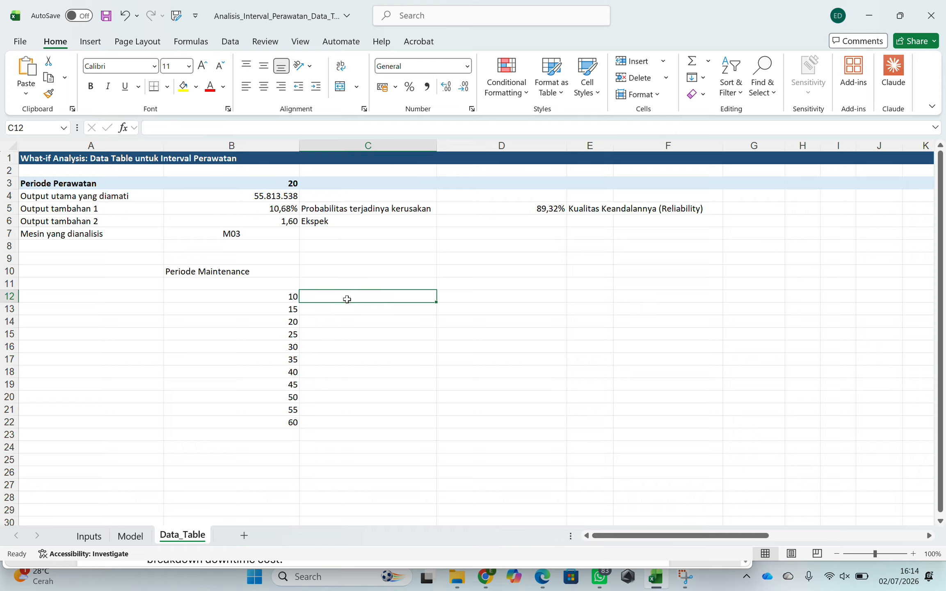
{"action": "type", "text": "="}
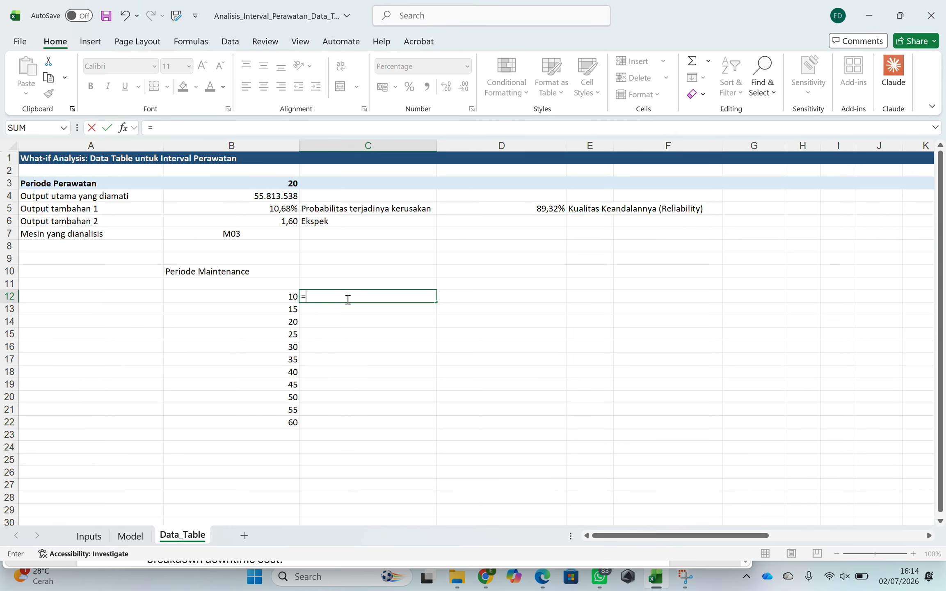
{"action": "key", "text": "Escape"}
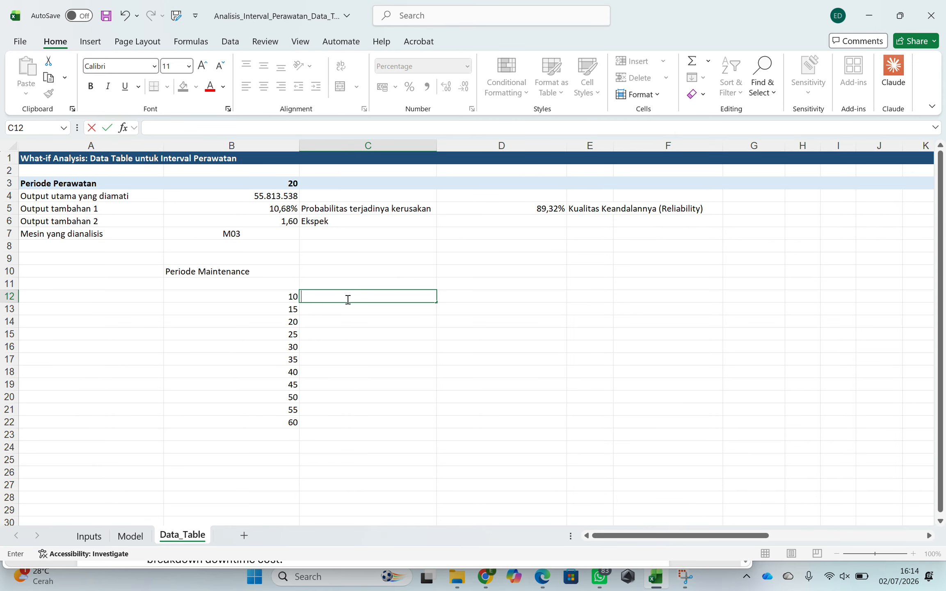
{"action": "key", "text": "Up"}
{"action": "type", "text": "="}
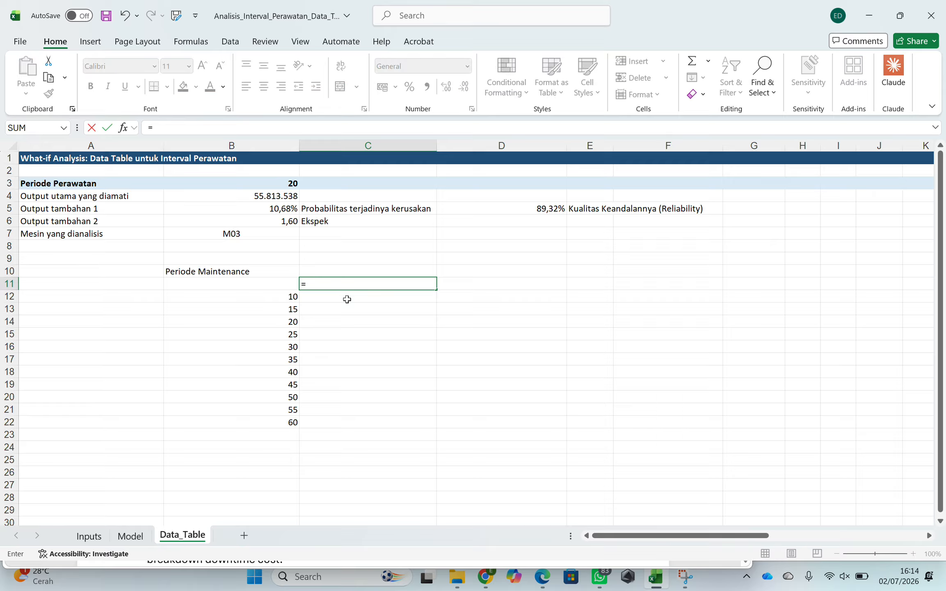
{"action": "left_click", "coordinate": [262, 197]}
{"action": "key", "text": "Return"}
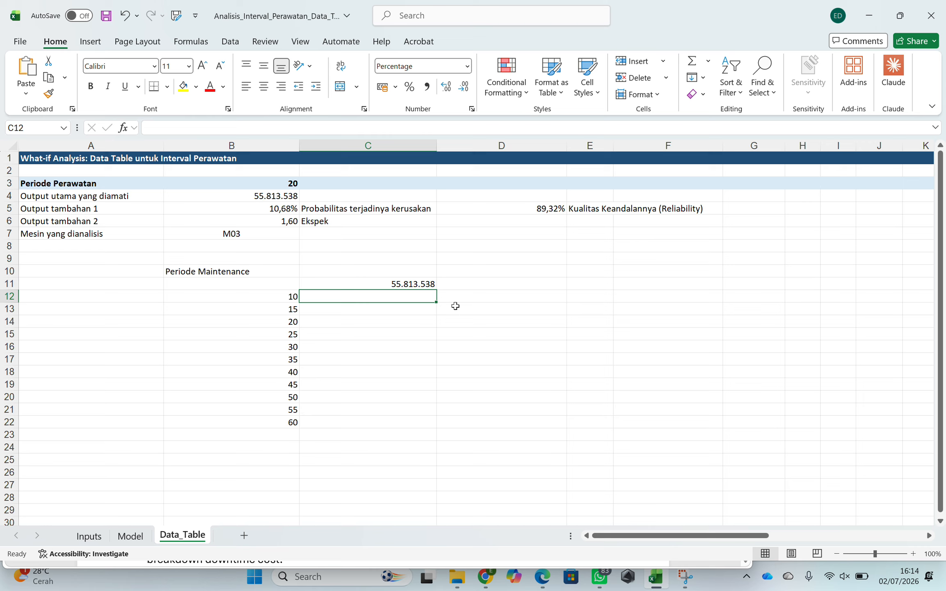
Narrow column D and link cell D11 to the failure probability in B5.
{"action": "left_click_drag", "start_coordinate": [567, 150], "coordinate": [509, 179]}
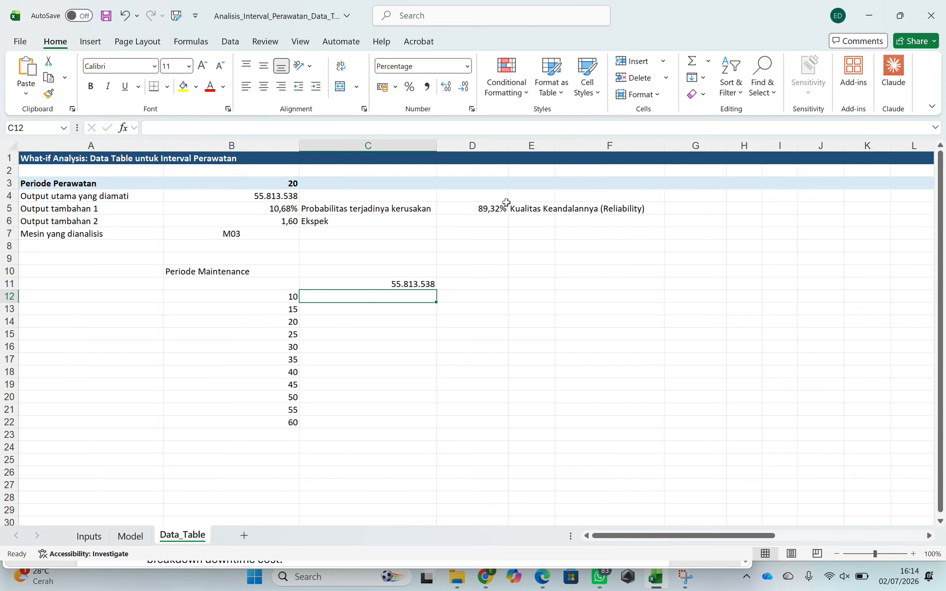
{"action": "left_click", "coordinate": [487, 283]}
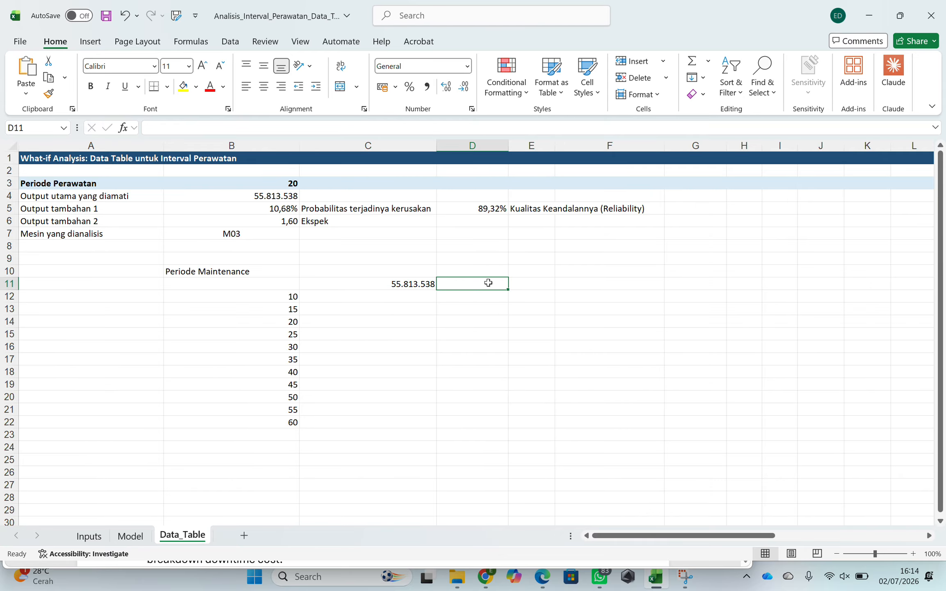
{"action": "type", "text": "="}
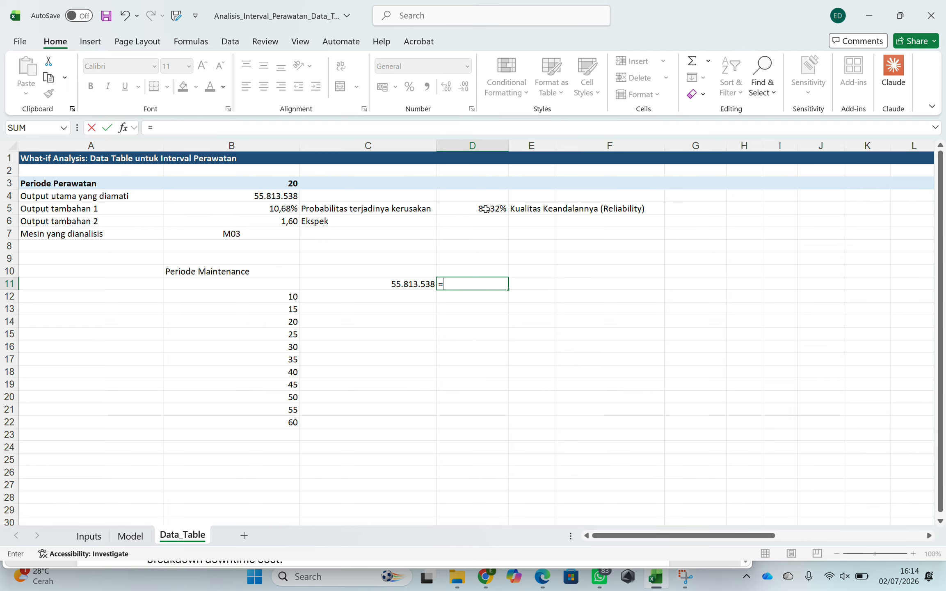
{"action": "left_click", "coordinate": [261, 208]}
{"action": "key", "text": "Return"}
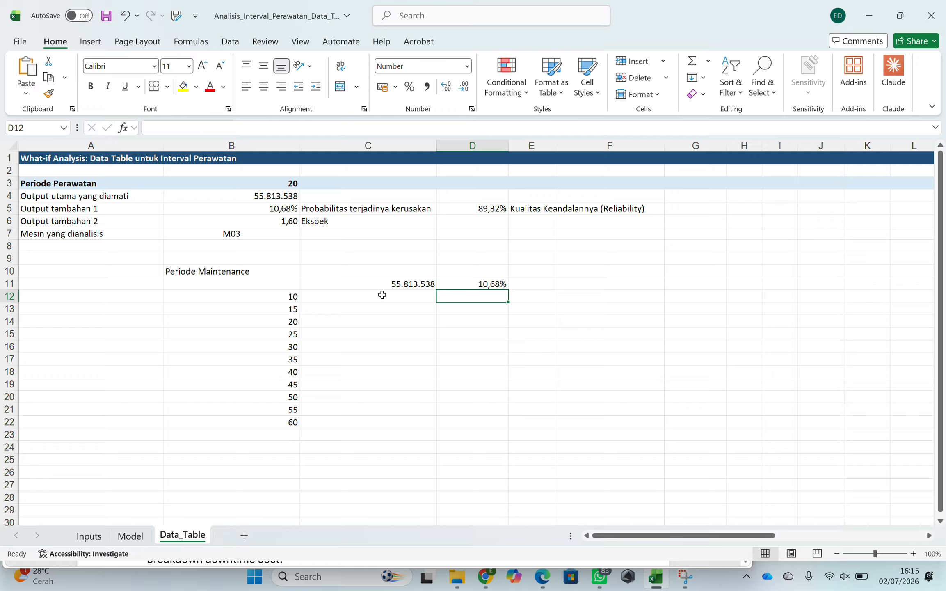
Link cell E11 to the Output tambahan 2 value in B6.
{"action": "key", "text": "Up"}
{"action": "key", "text": "Right"}
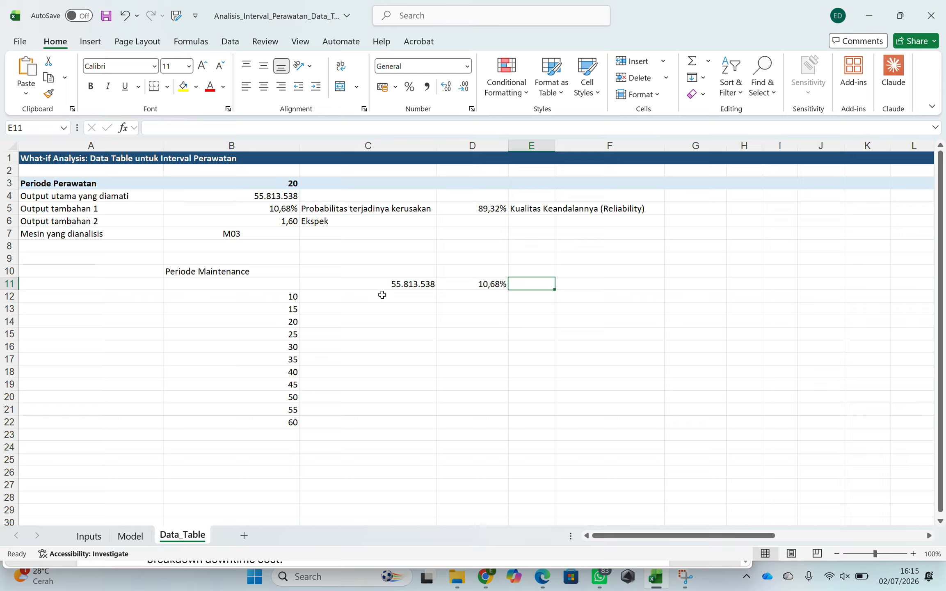
{"action": "type", "text": "="}
{"action": "left_click", "coordinate": [271, 223]}
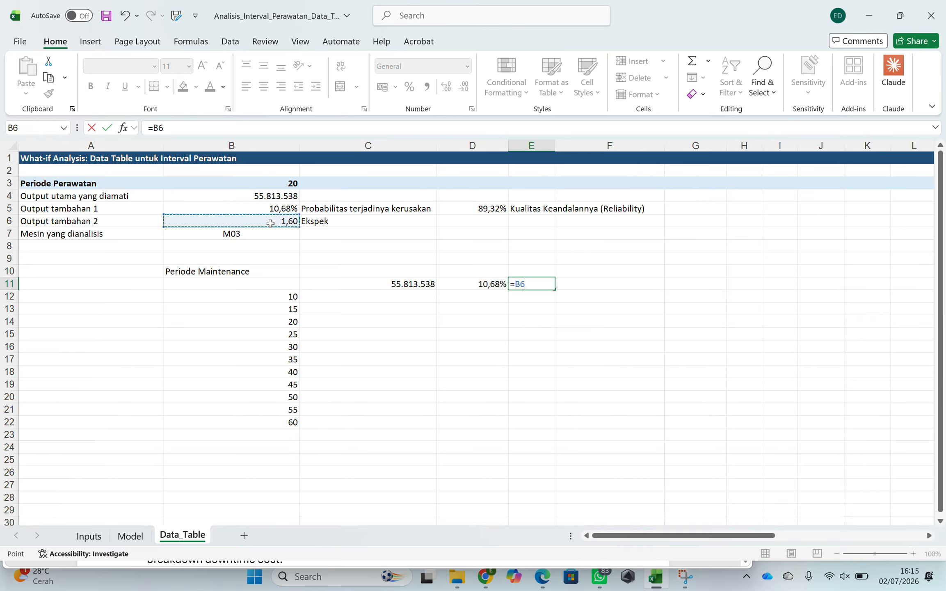
{"action": "key", "text": "Return"}
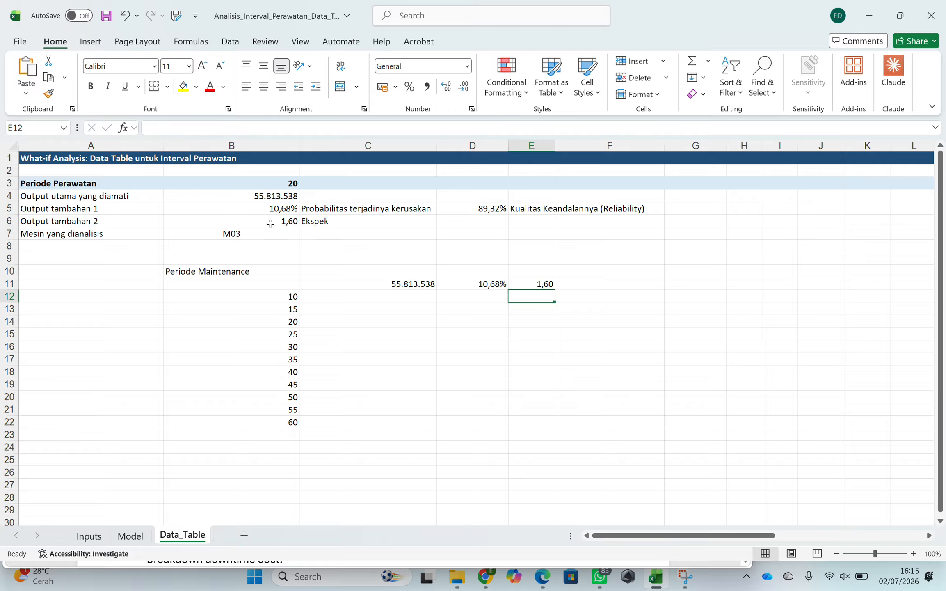
Replace the note in cell C6 with "Berapa kali terjadi kerusakan mesin".
{"action": "double_click", "coordinate": [326, 221]}
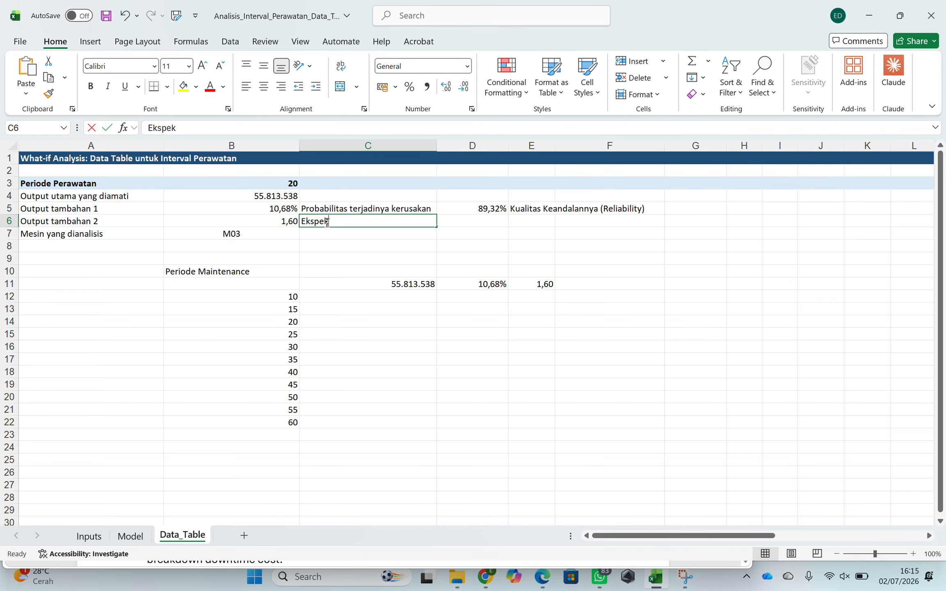
{"action": "type", "text": "Berapa kali "}
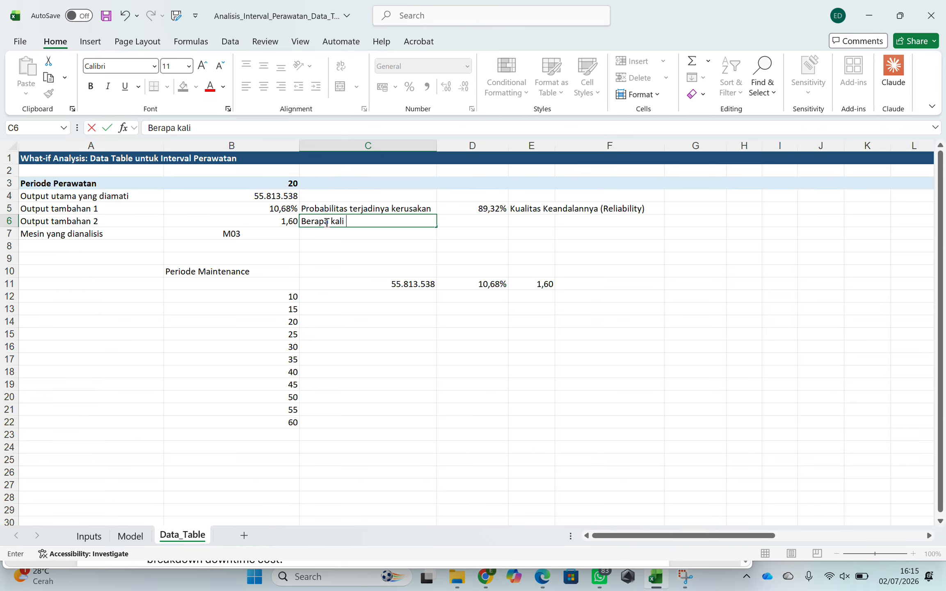
{"action": "type", "text": "terjadi kerusa"}
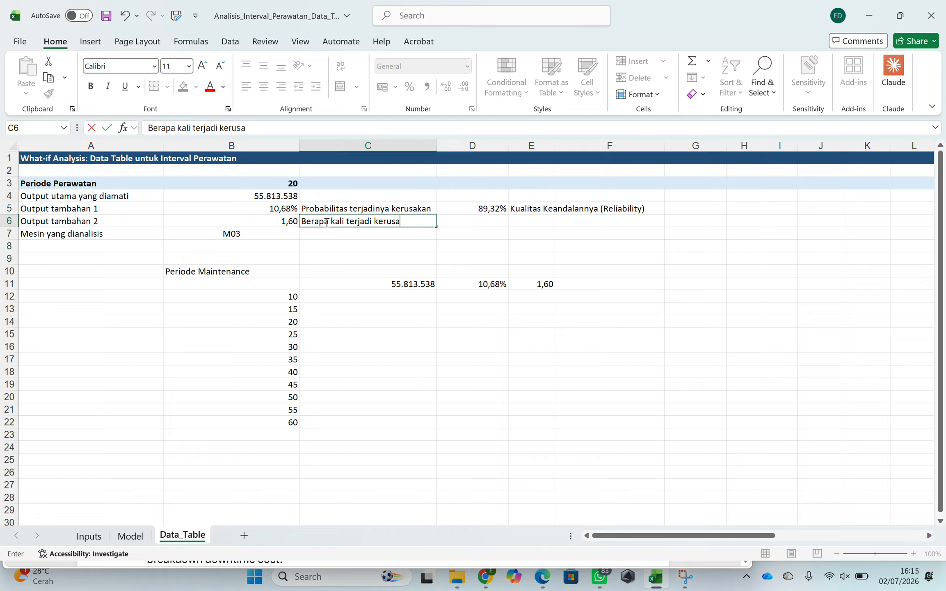
{"action": "type", "text": "kan mesin"}
{"action": "key", "text": "Return"}
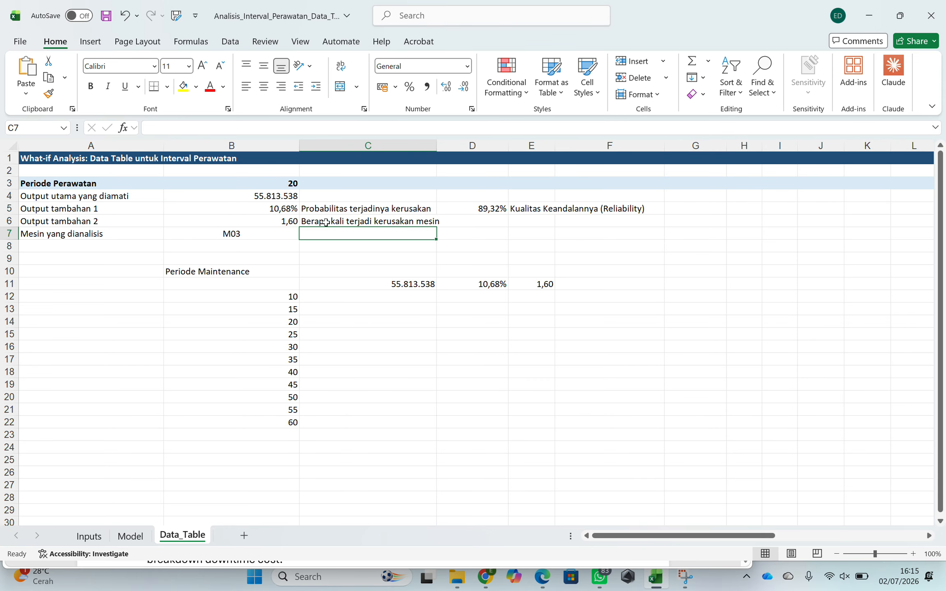
Change the analysed machine in cell B7 to M01.
{"action": "left_click", "coordinate": [196, 235]}
{"action": "double_click", "coordinate": [196, 236]}
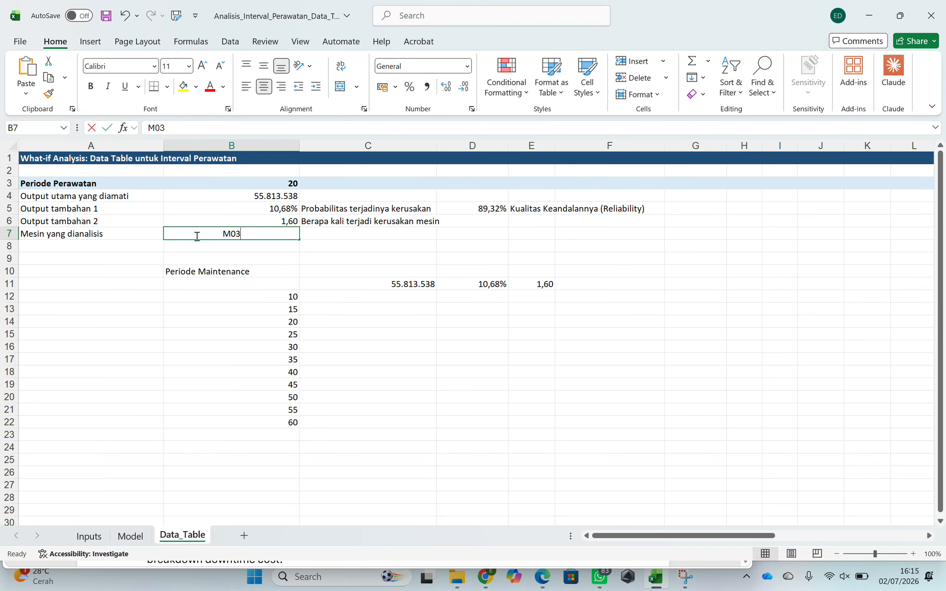
{"action": "key", "text": "BackSpace"}
{"action": "type", "text": "1"}
{"action": "key", "text": "Return"}
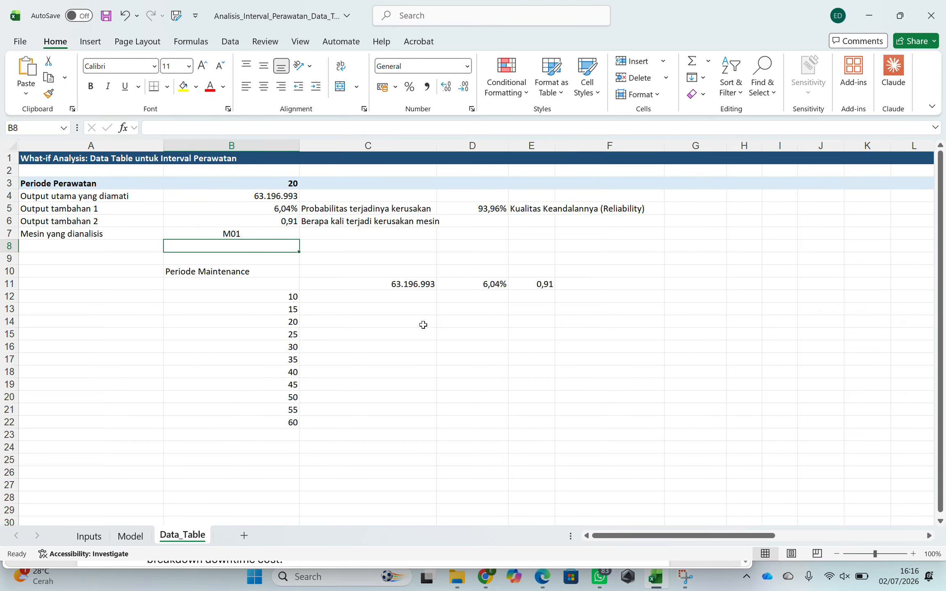
Switch to the case study PDF in Edge, review its task list, and return to the Excel workbook.
{"action": "left_click", "coordinate": [457, 577]}
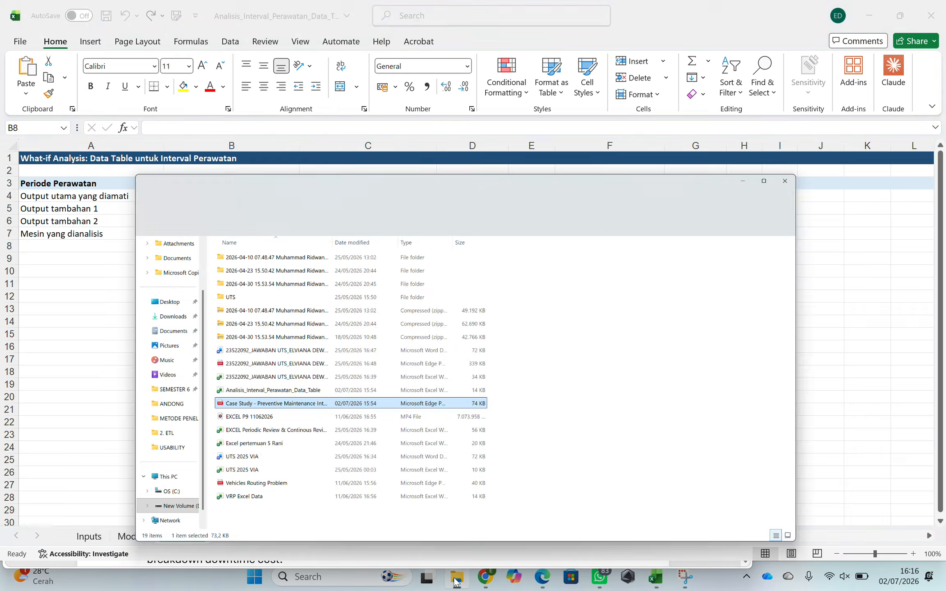
{"action": "left_click", "coordinate": [457, 578]}
{"action": "left_click", "coordinate": [542, 578]}
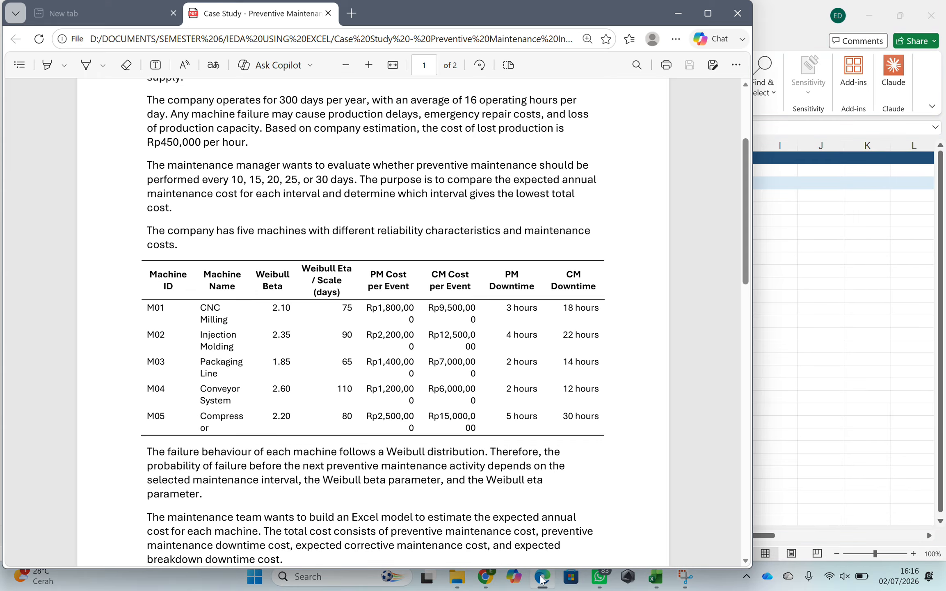
{"action": "scroll", "coordinate": [352, 261], "scroll_direction": "down", "scroll_amount": 10}
{"action": "scroll", "coordinate": [352, 261], "scroll_direction": "up", "scroll_amount": 5}
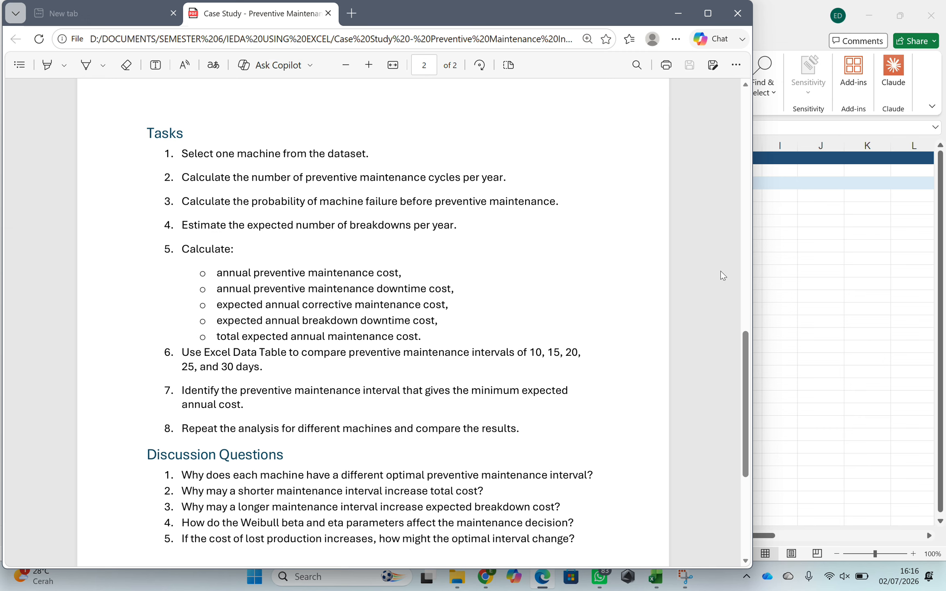
{"action": "left_click", "coordinate": [778, 262]}
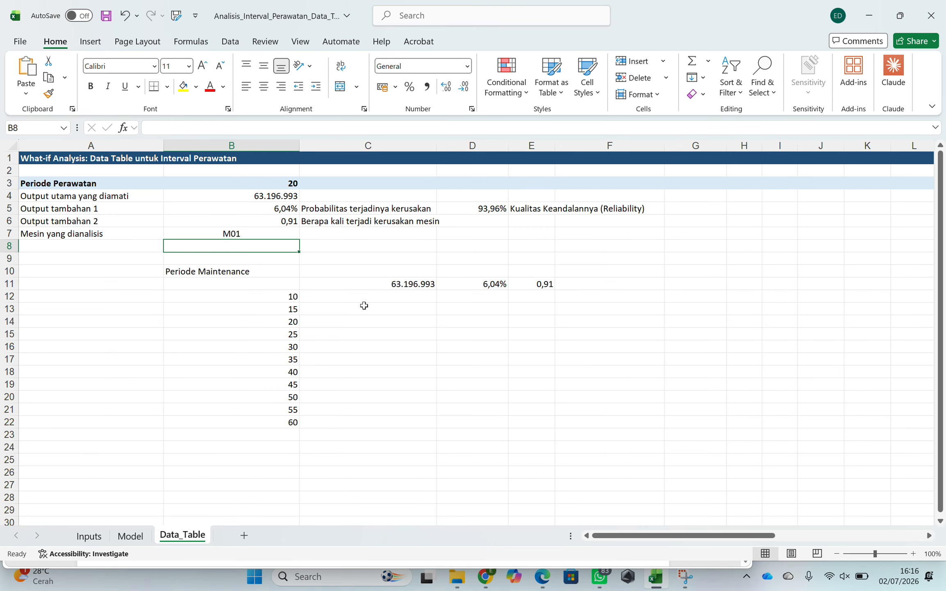
Narrow column C and create a What-If Data Table over B11:E22 with B3 as the column input cell.
{"action": "left_click", "coordinate": [353, 296]}
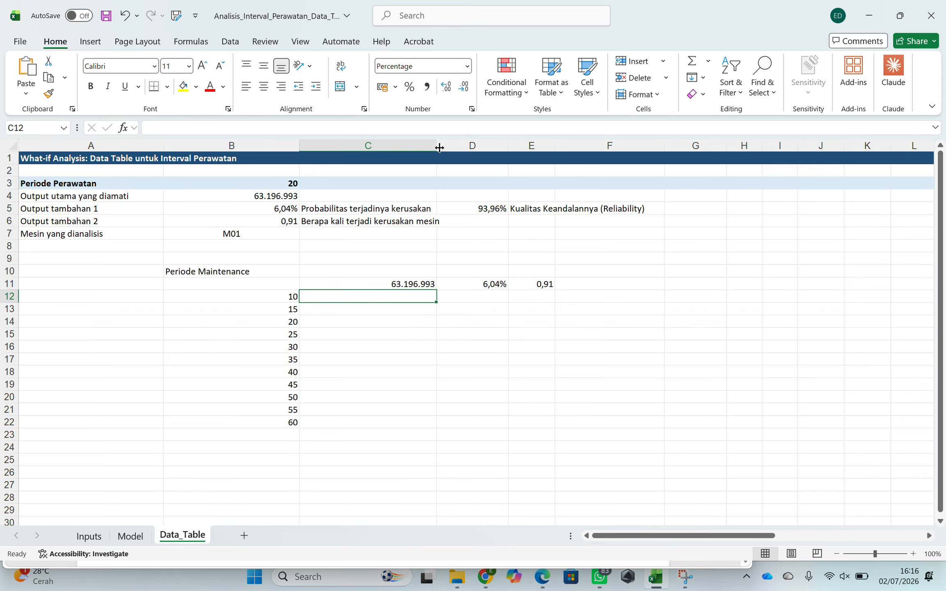
{"action": "left_click_drag", "start_coordinate": [436, 145], "coordinate": [391, 148]}
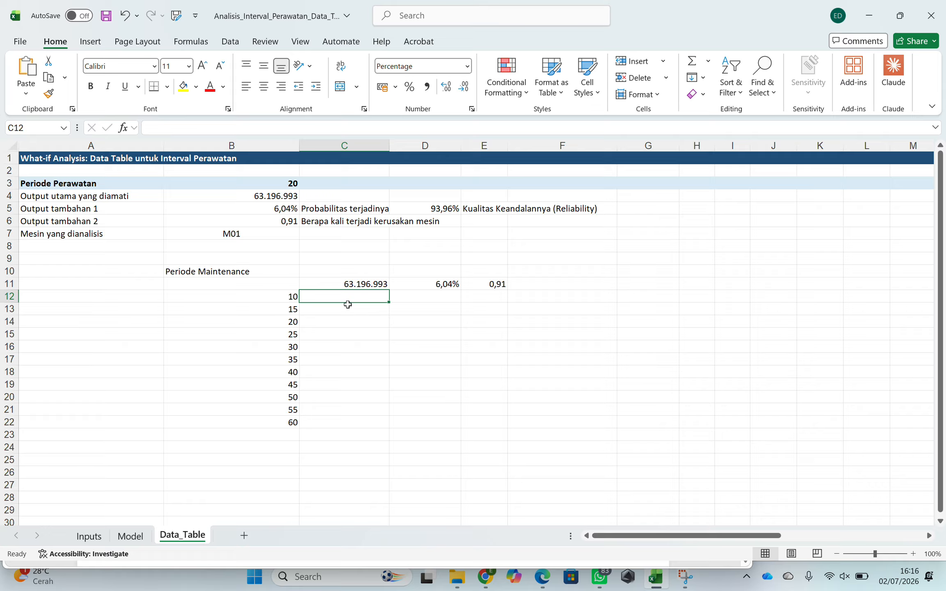
{"action": "left_click", "coordinate": [255, 283]}
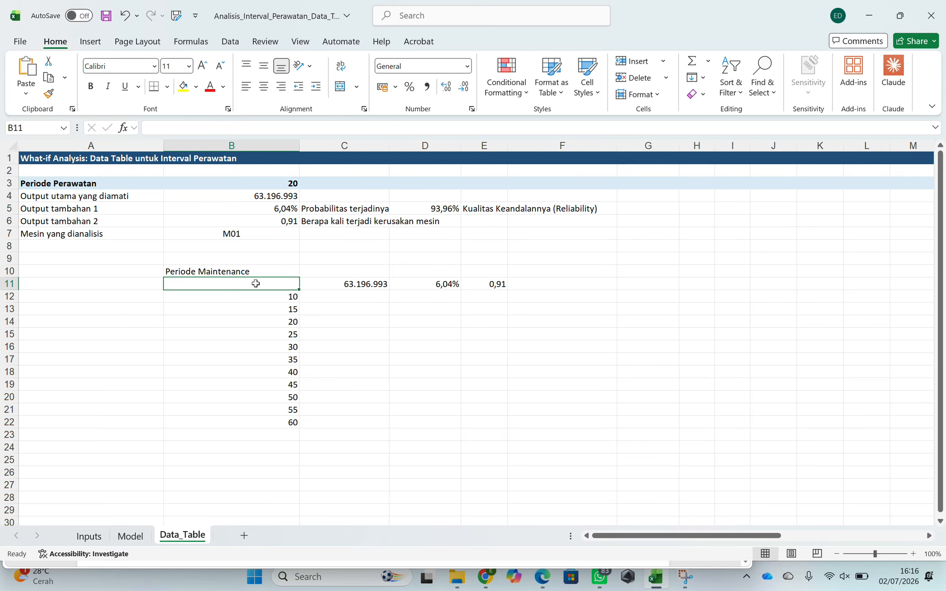
{"action": "left_click_drag", "start_coordinate": [261, 283], "coordinate": [504, 430]}
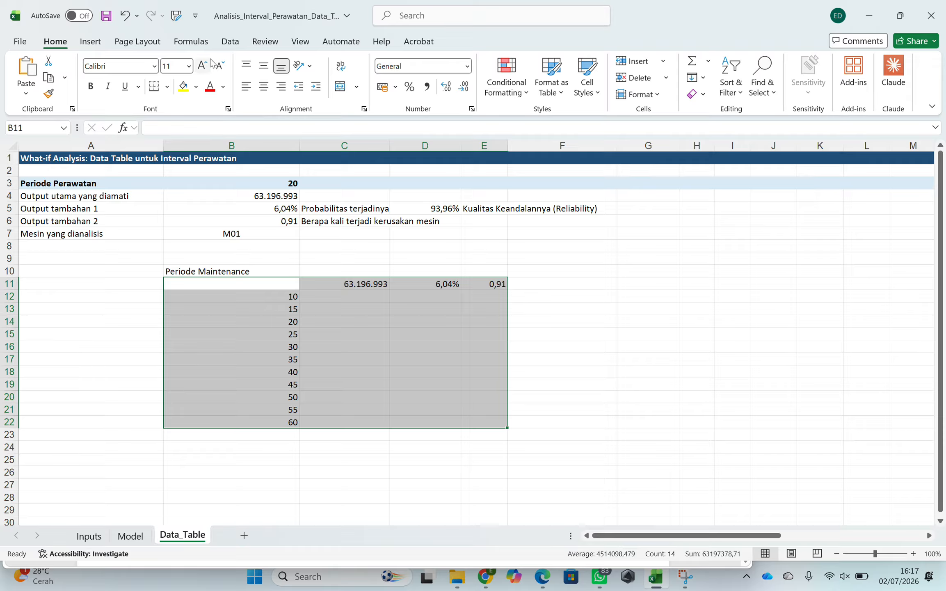
{"action": "left_click", "coordinate": [227, 42]}
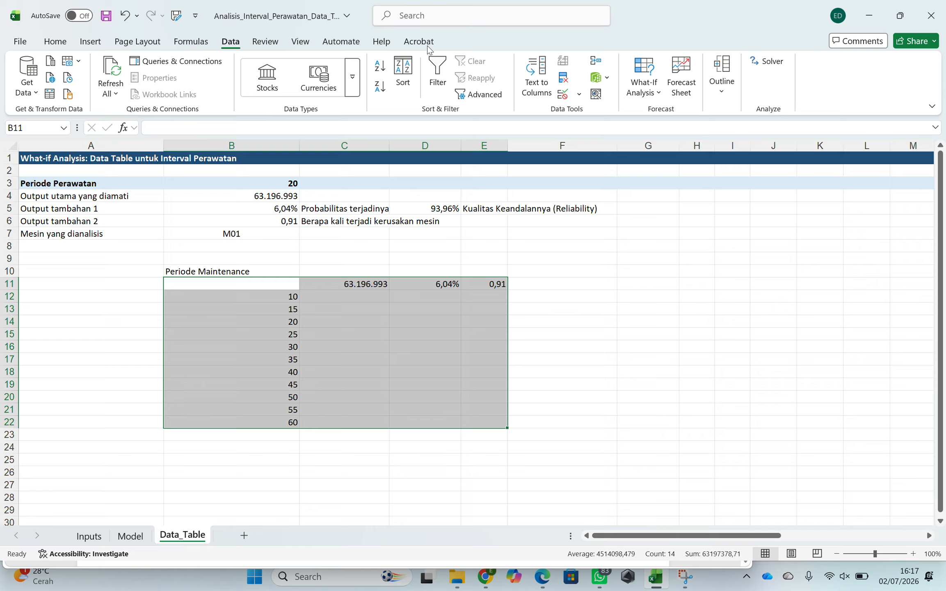
{"action": "left_click", "coordinate": [646, 87]}
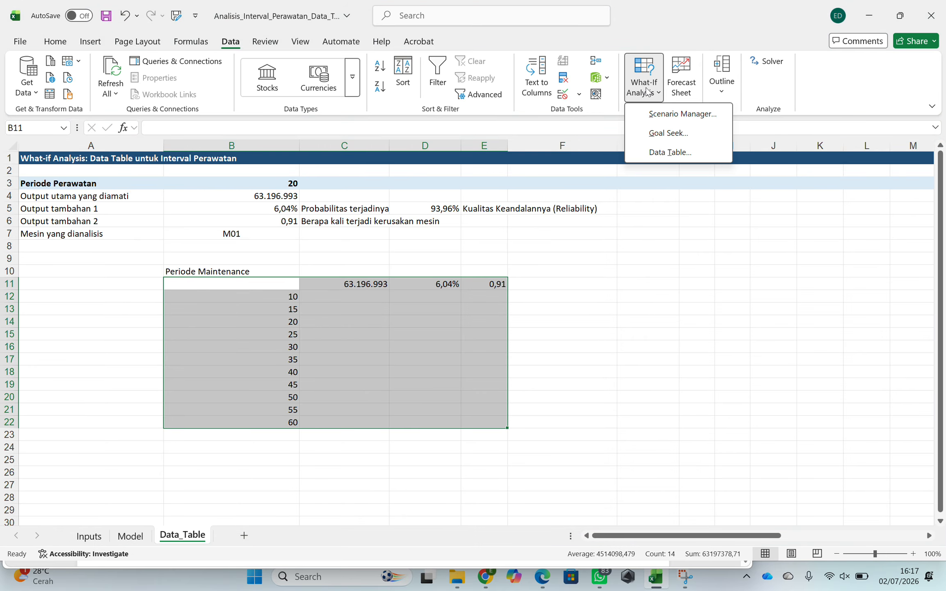
{"action": "left_click", "coordinate": [653, 152]}
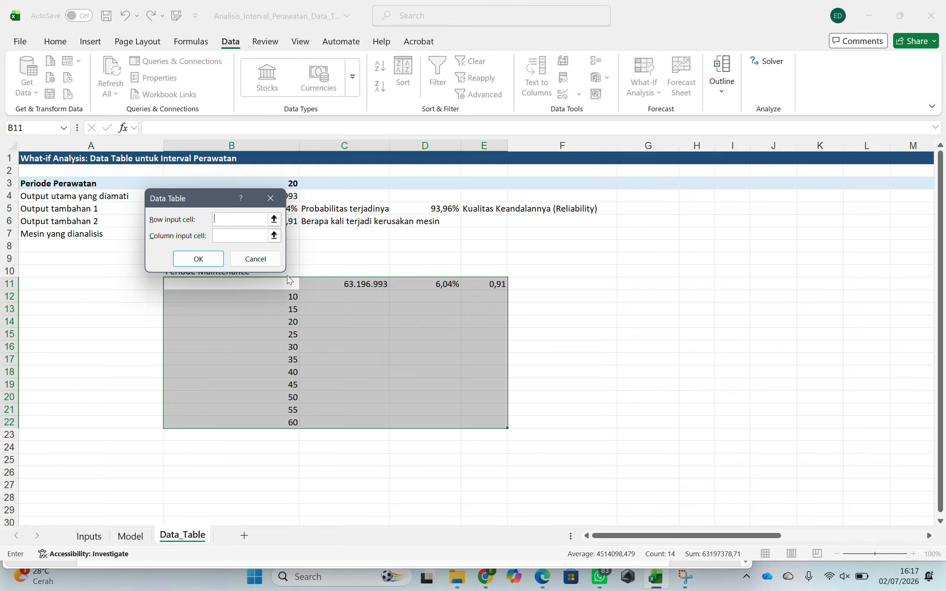
{"action": "left_click_drag", "start_coordinate": [203, 195], "coordinate": [576, 278]}
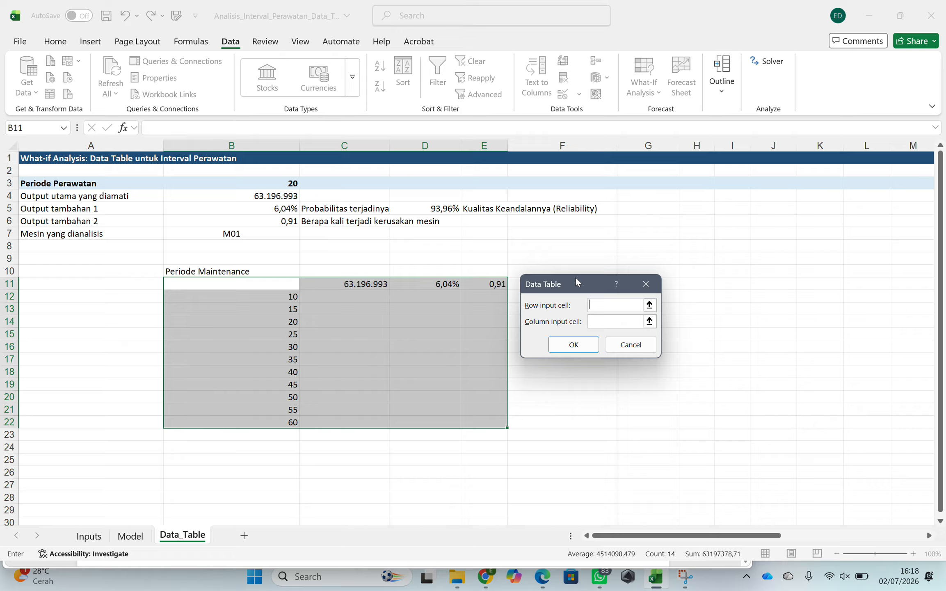
{"action": "left_click", "coordinate": [596, 322]}
{"action": "left_click", "coordinate": [279, 183]}
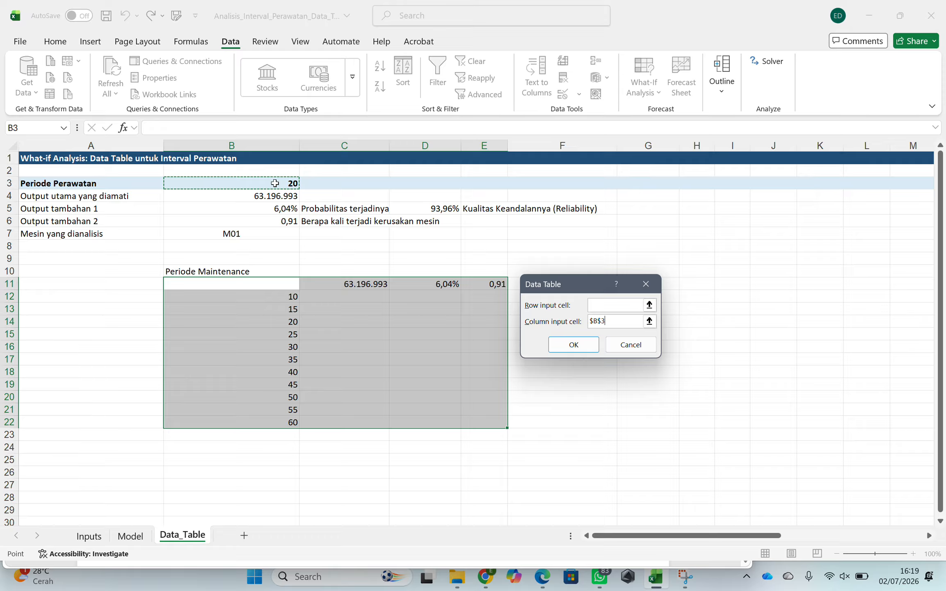
{"action": "left_click", "coordinate": [568, 346]}
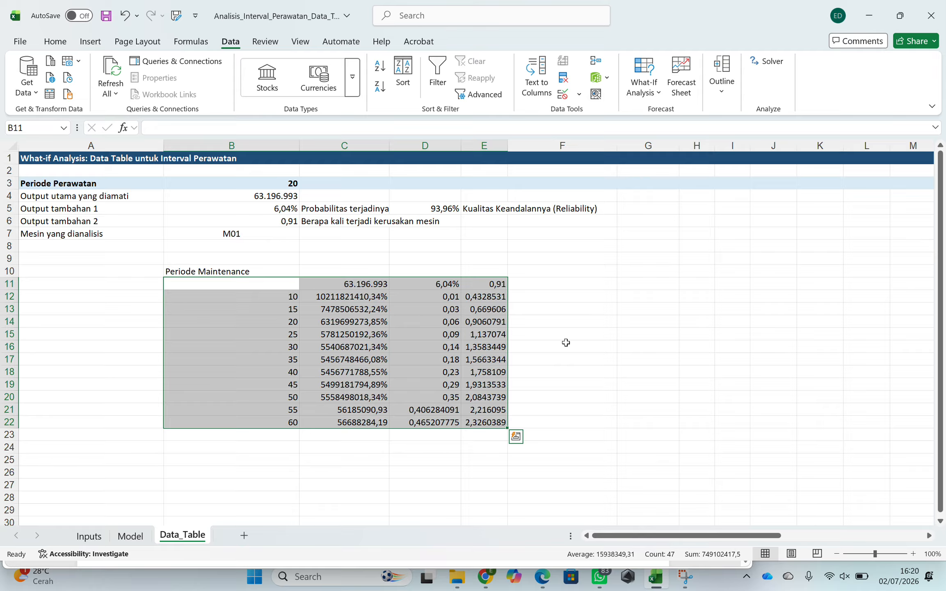
Apply a filter to the main output results in C12:C22.
{"action": "left_click", "coordinate": [329, 296]}
{"action": "left_click_drag", "start_coordinate": [329, 296], "coordinate": [349, 424]}
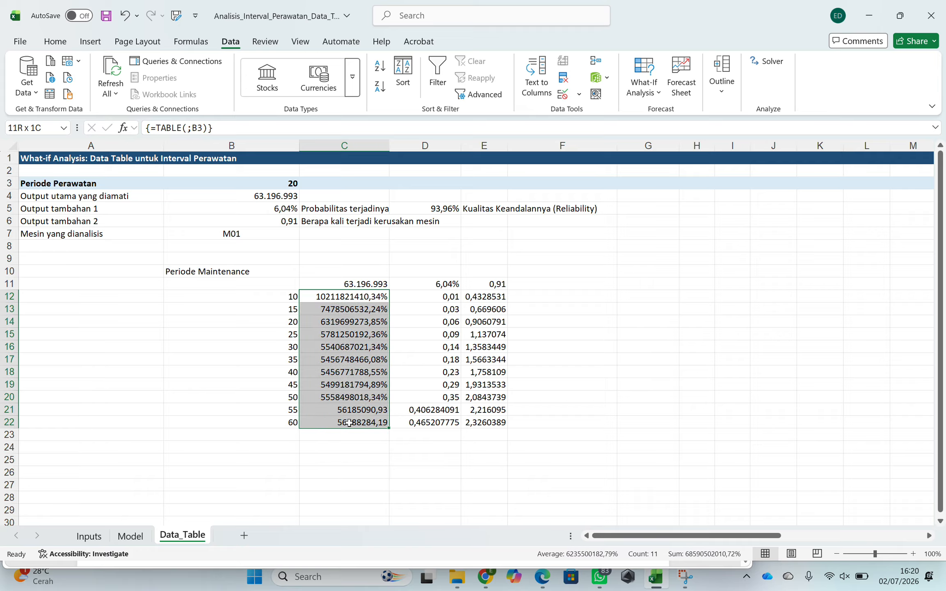
{"action": "left_click", "coordinate": [438, 84]}
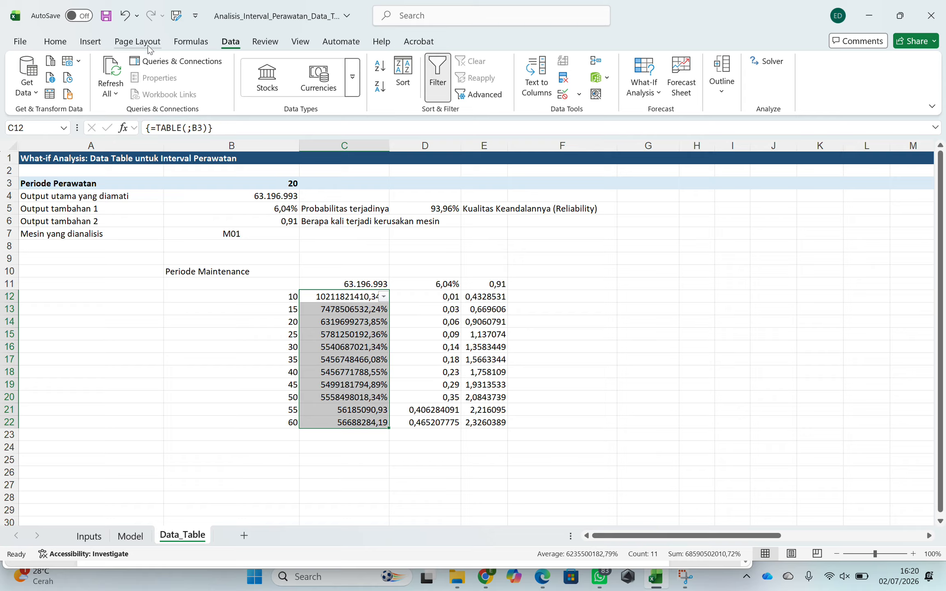
Set the number format of the cost results in C12:C22 to General.
{"action": "left_click", "coordinate": [59, 42]}
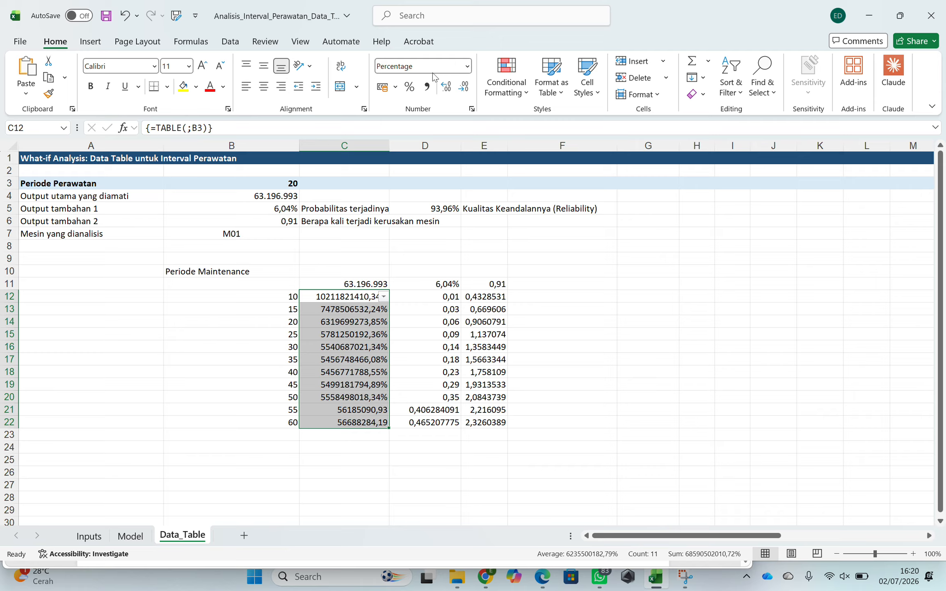
{"action": "left_click", "coordinate": [467, 67]}
{"action": "left_click", "coordinate": [435, 91]}
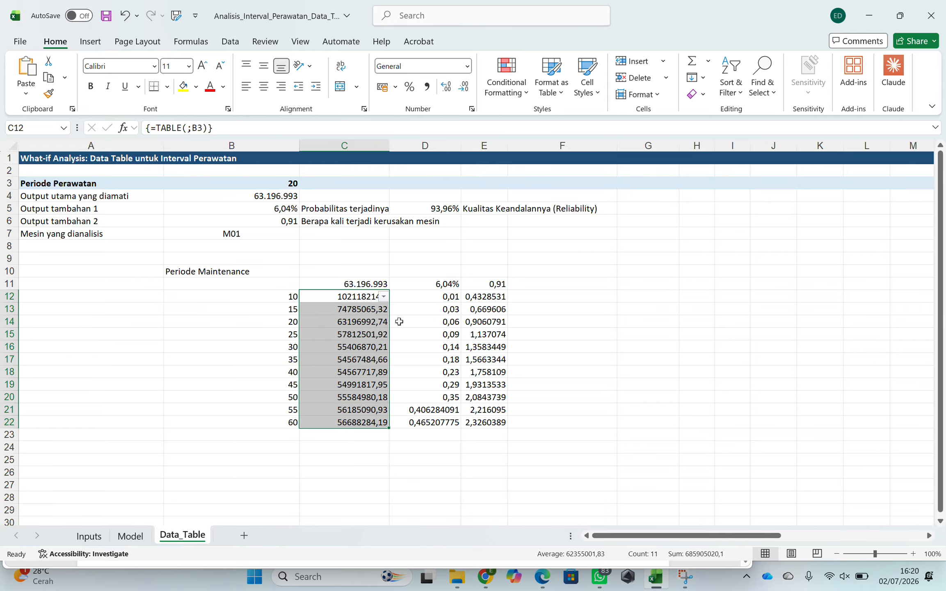
{"action": "left_click", "coordinate": [394, 250]}
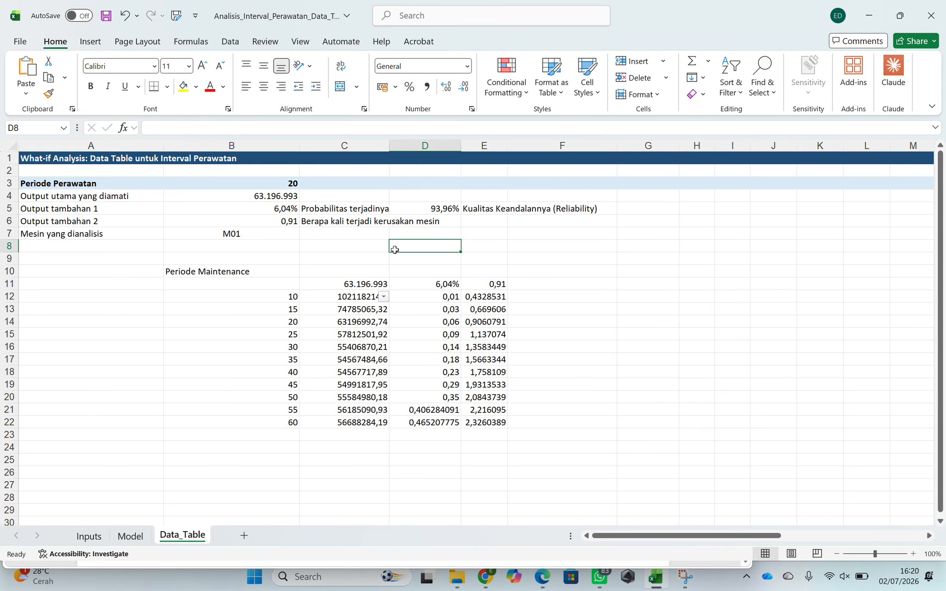
Remove the filter from the cost results starting at C12, leaving the sort order and filter selection unaltered.
{"action": "left_click", "coordinate": [384, 297]}
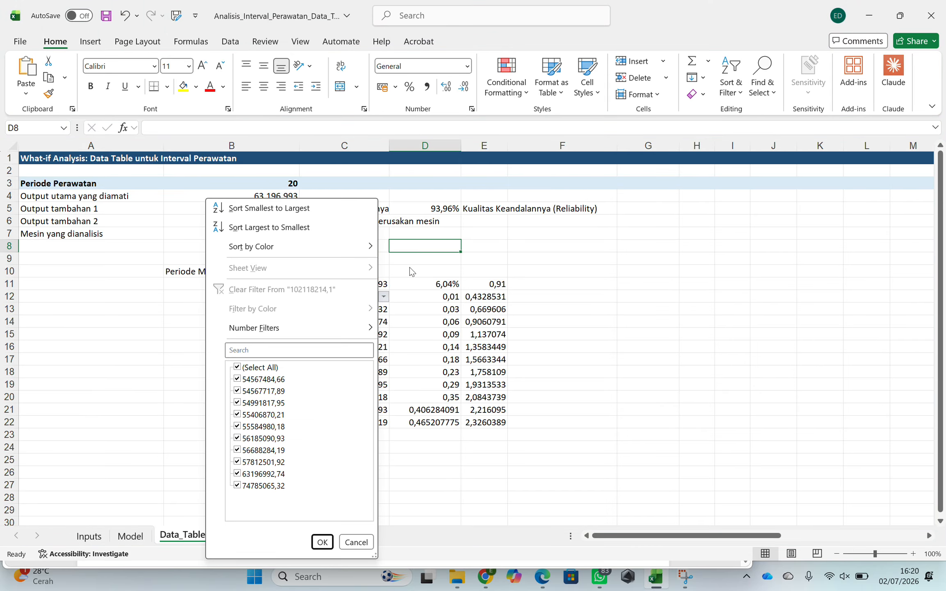
{"action": "left_click", "coordinate": [356, 541]}
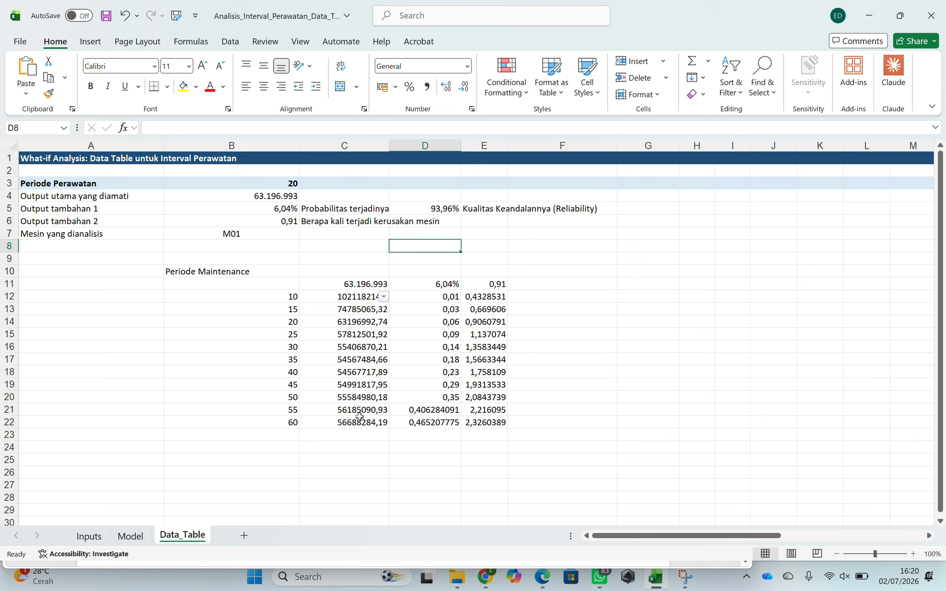
{"action": "left_click", "coordinate": [350, 299]}
{"action": "left_click", "coordinate": [231, 44]}
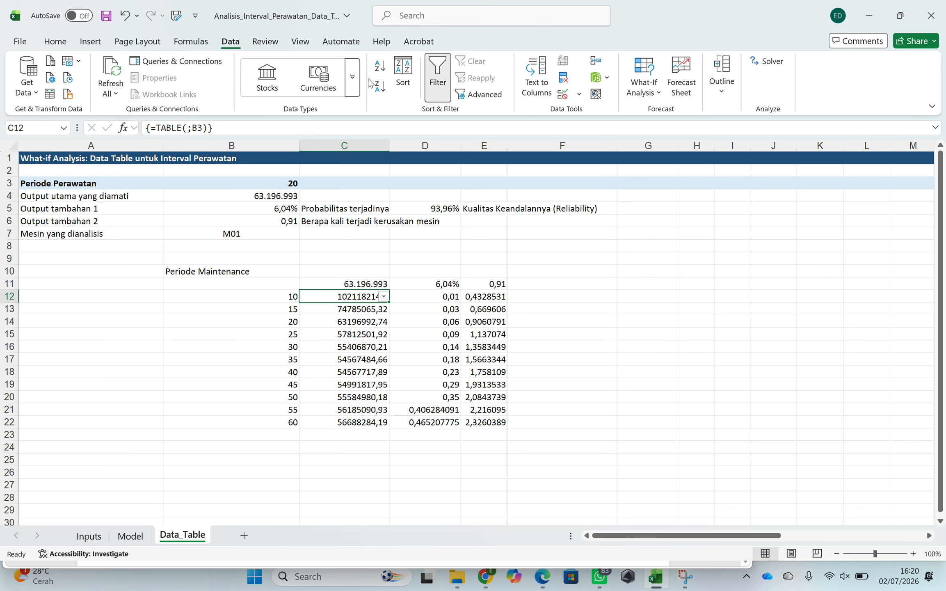
{"action": "left_click", "coordinate": [414, 250]}
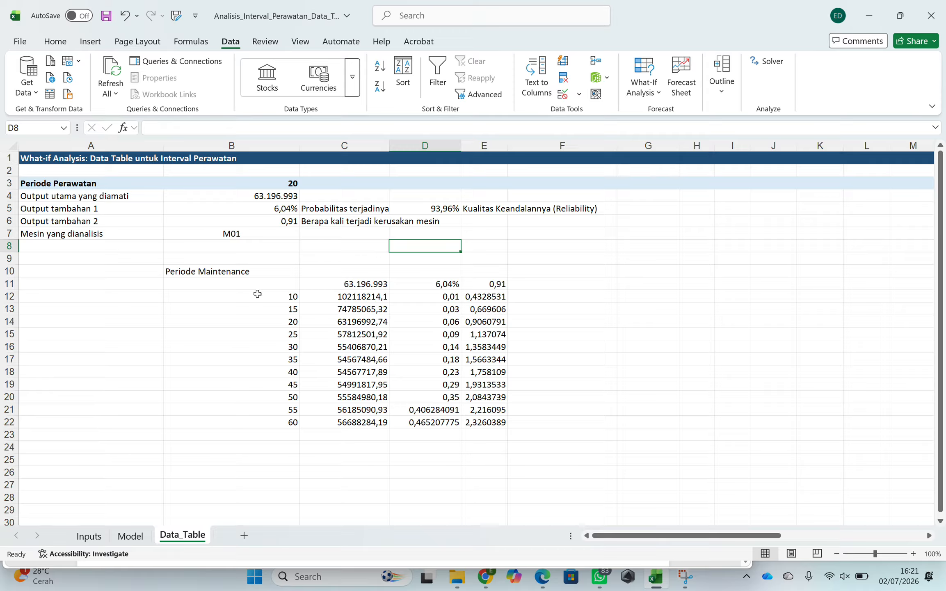
Insert a recommended Scatter chart of cost against maintenance period from B12:C22.
{"action": "left_click_drag", "start_coordinate": [262, 296], "coordinate": [362, 422]}
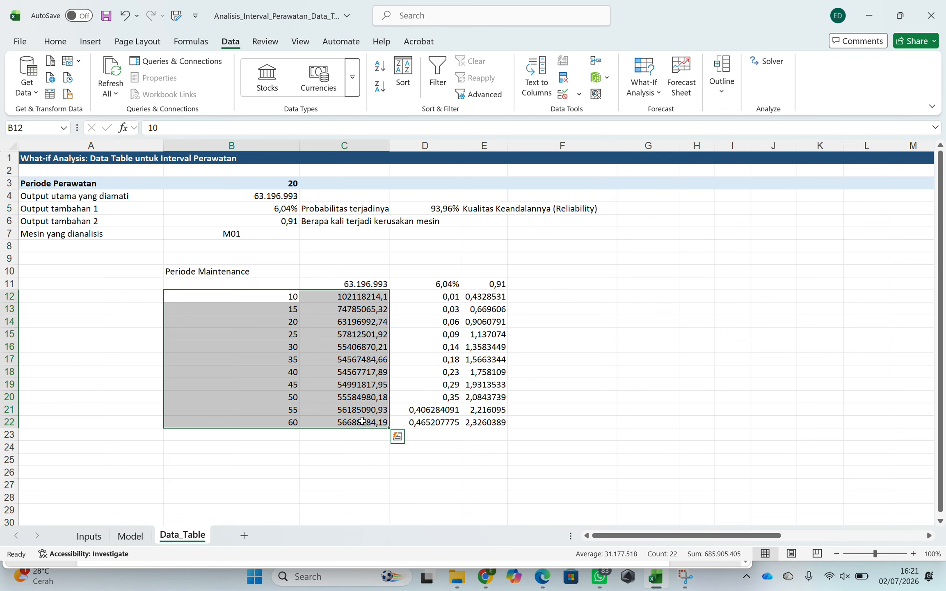
{"action": "left_click", "coordinate": [87, 45]}
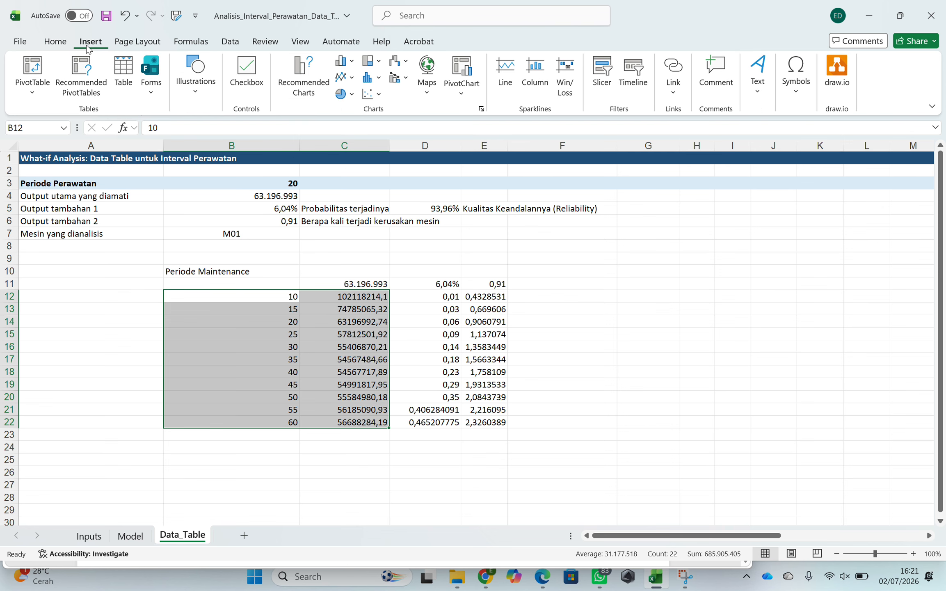
{"action": "left_click", "coordinate": [304, 74]}
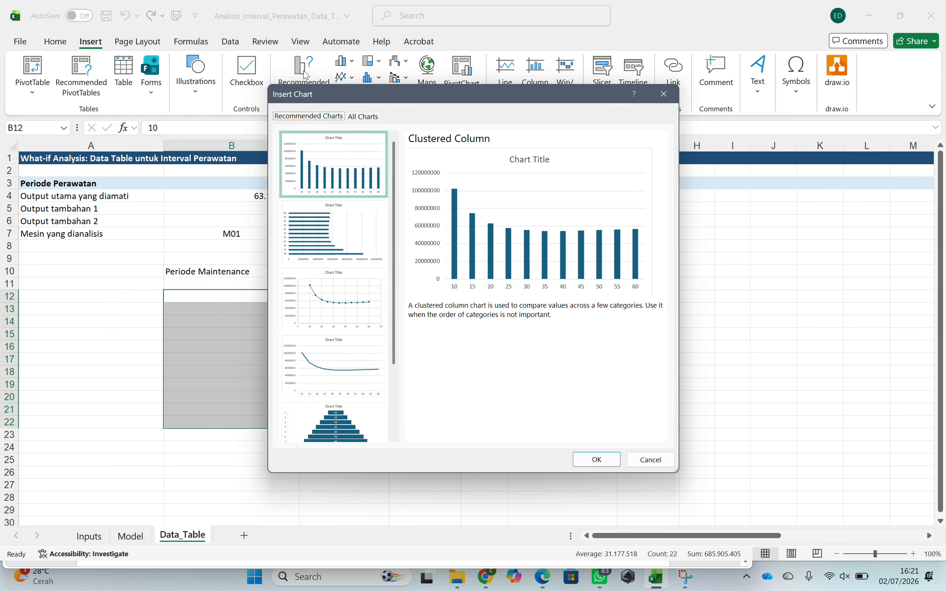
{"action": "left_click", "coordinate": [345, 314]}
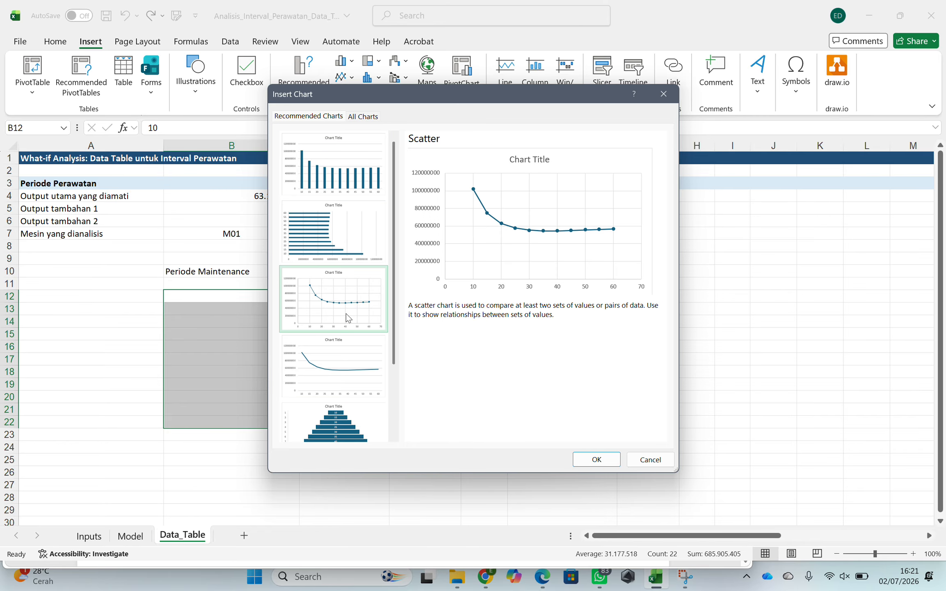
{"action": "left_click", "coordinate": [597, 460]}
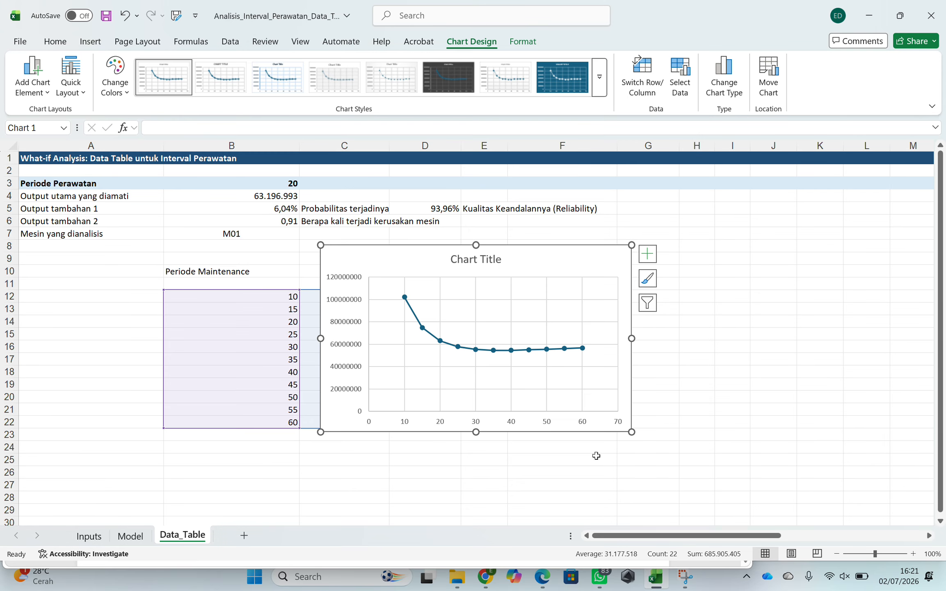
Undo the accidental shift of the chart title and move the whole chart beside the data table, starting at column F.
{"action": "left_click", "coordinate": [486, 264]}
{"action": "left_click_drag", "start_coordinate": [486, 265], "coordinate": [577, 245]}
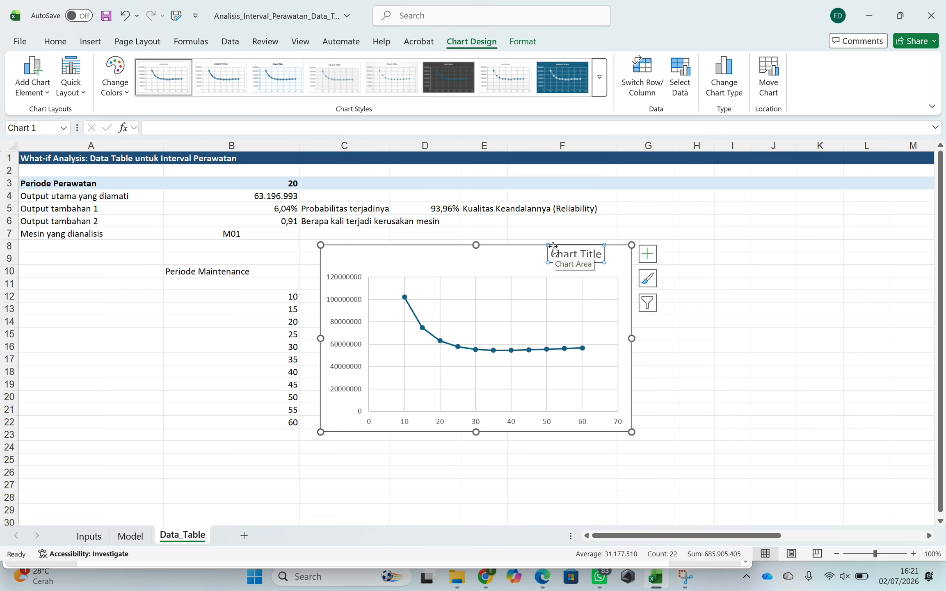
{"action": "key", "text": "ctrl+z"}
{"action": "left_click_drag", "start_coordinate": [553, 246], "coordinate": [757, 248]}
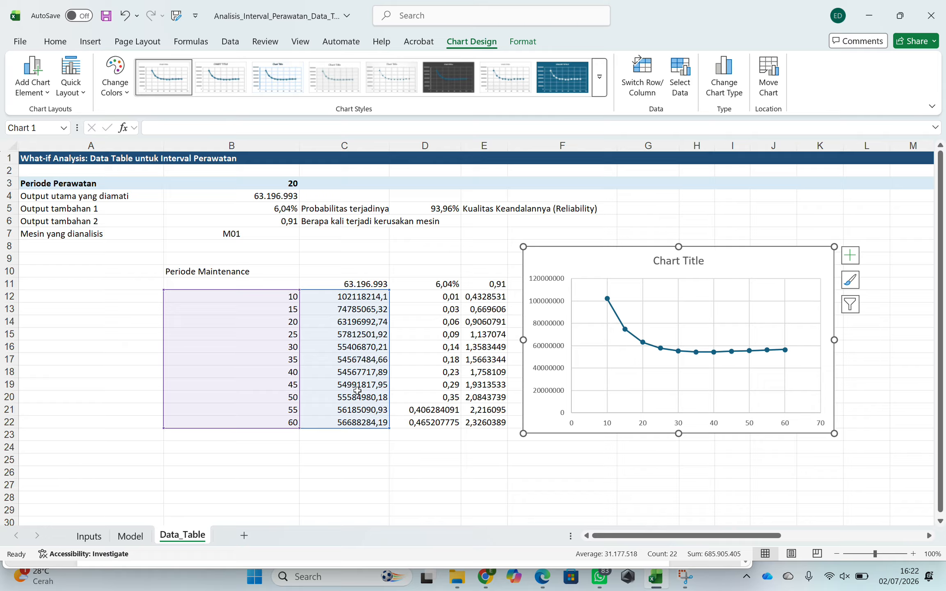
Examine the costs for maintenance periods 30, 35 and 40 in B16:C18.
{"action": "left_click", "coordinate": [355, 355]}
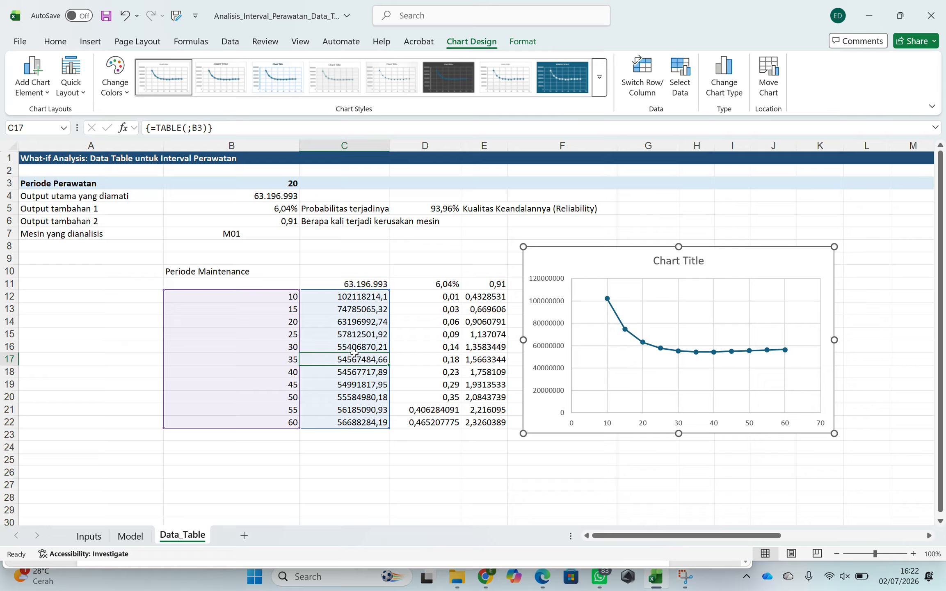
{"action": "left_click_drag", "start_coordinate": [271, 349], "coordinate": [340, 372]}
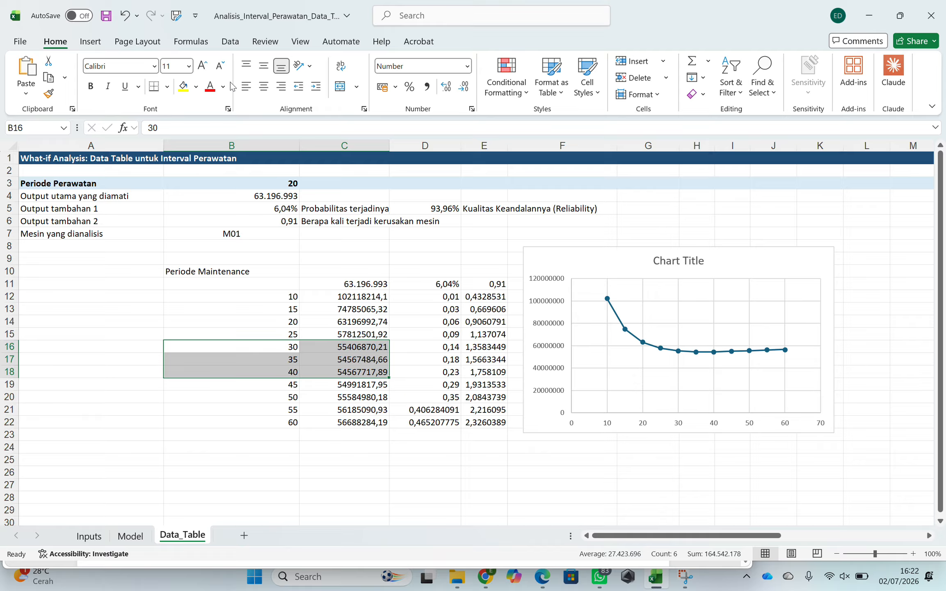
{"action": "left_click", "coordinate": [87, 41]}
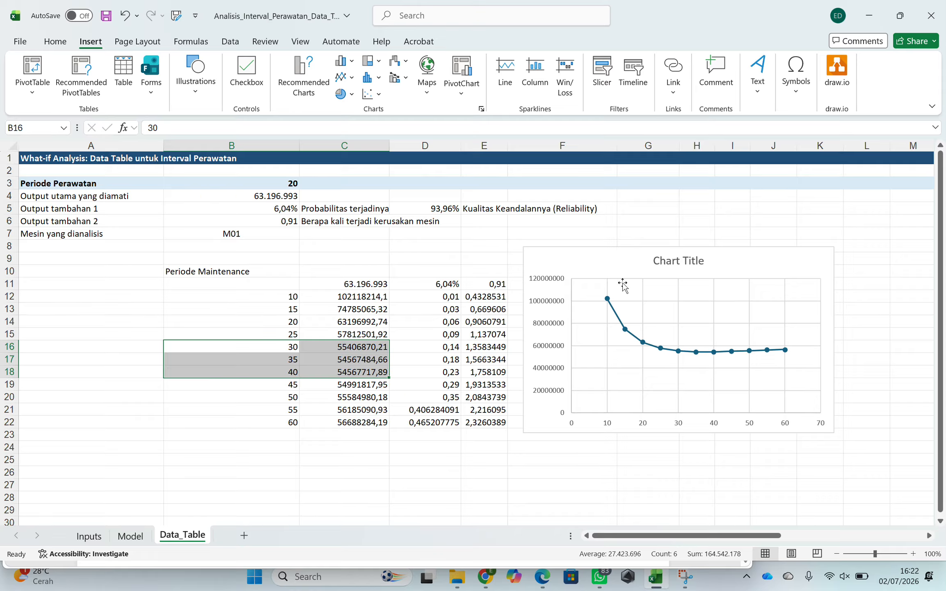
{"action": "left_click", "coordinate": [597, 262]}
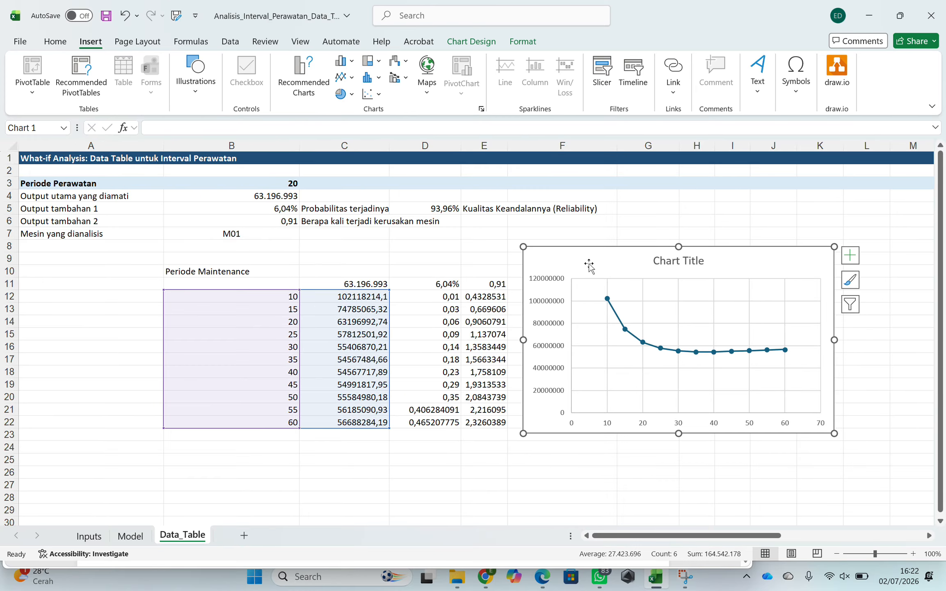
{"action": "right_click", "coordinate": [582, 266]}
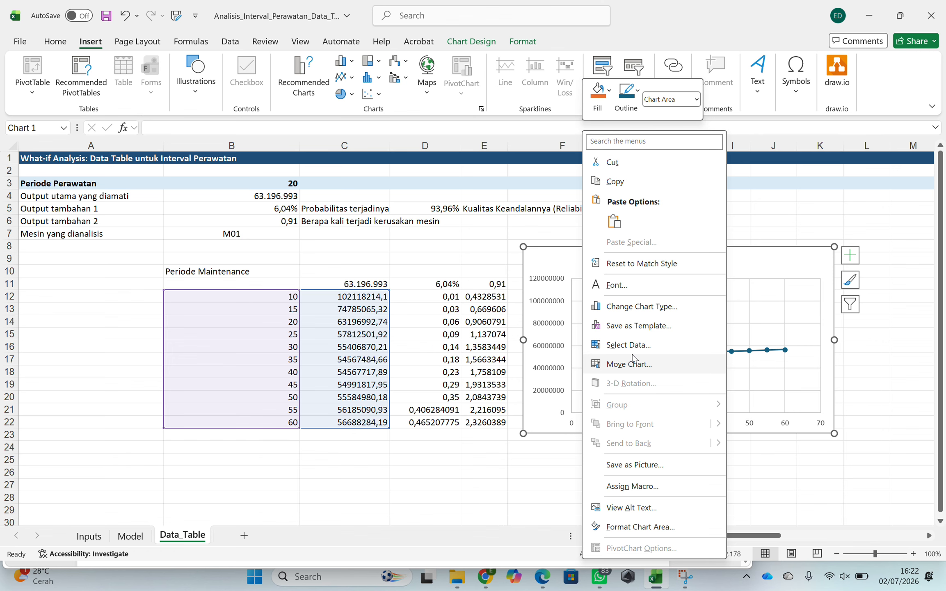
{"action": "left_click", "coordinate": [850, 256]}
{"action": "left_click", "coordinate": [635, 220]}
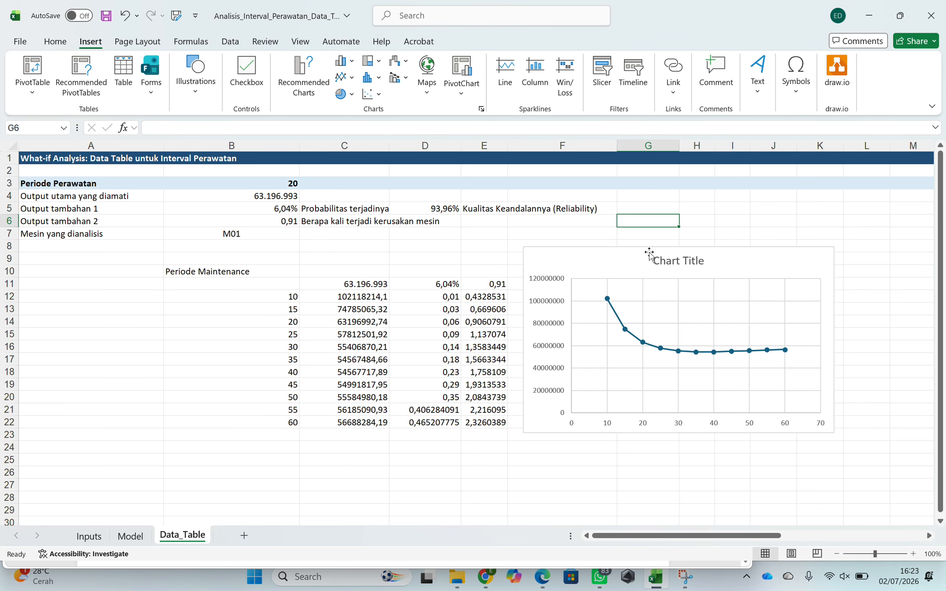
{"action": "right_click", "coordinate": [611, 304]}
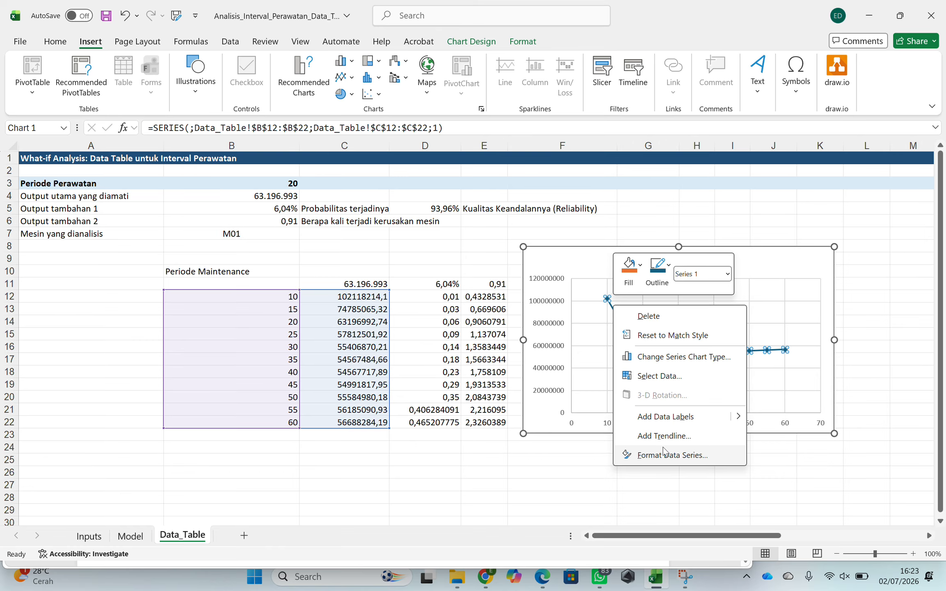
{"action": "key", "text": "Escape"}
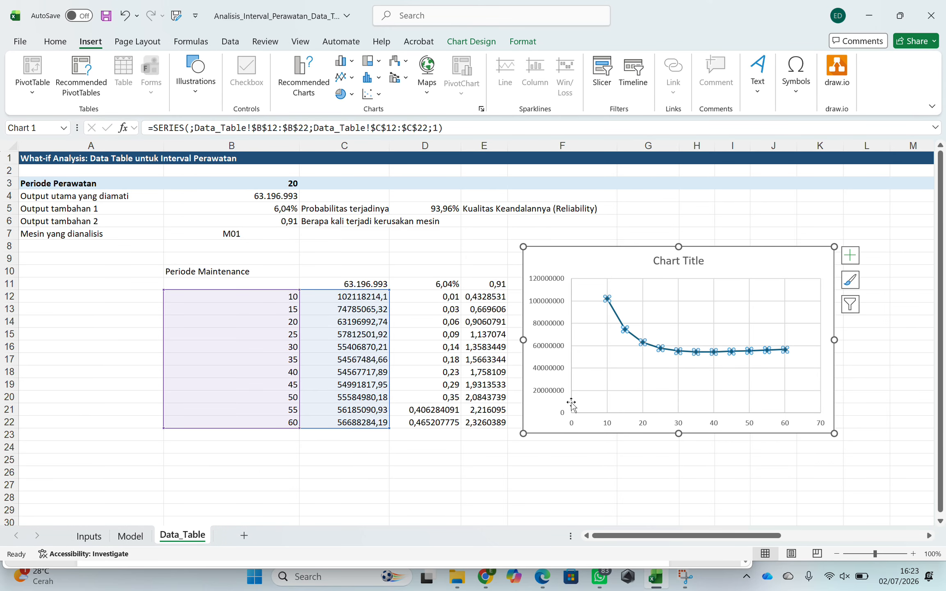
Open the formatting options of the chart's vertical axis and set its minimum bound to 5000000.
{"action": "right_click", "coordinate": [560, 393]}
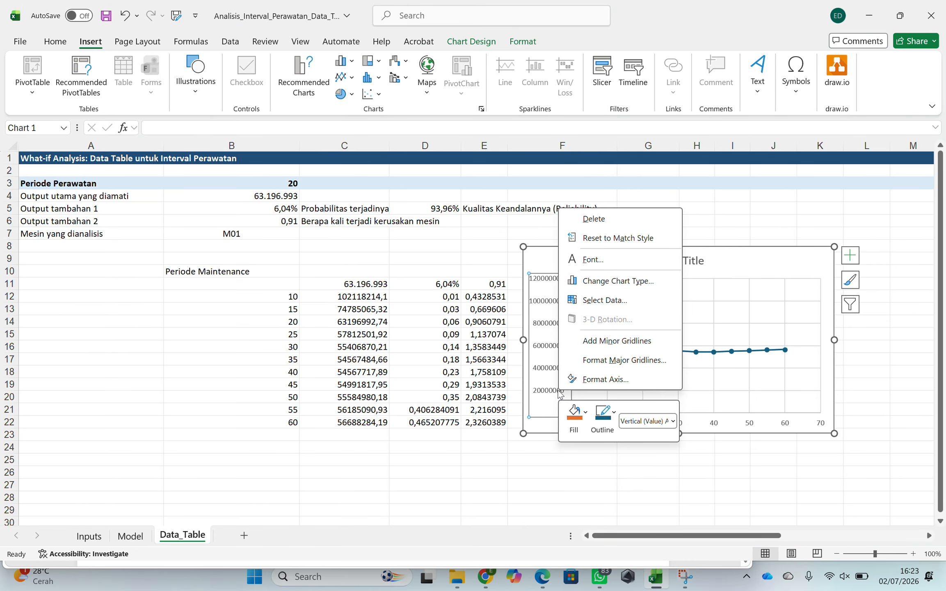
{"action": "left_click", "coordinate": [606, 379]}
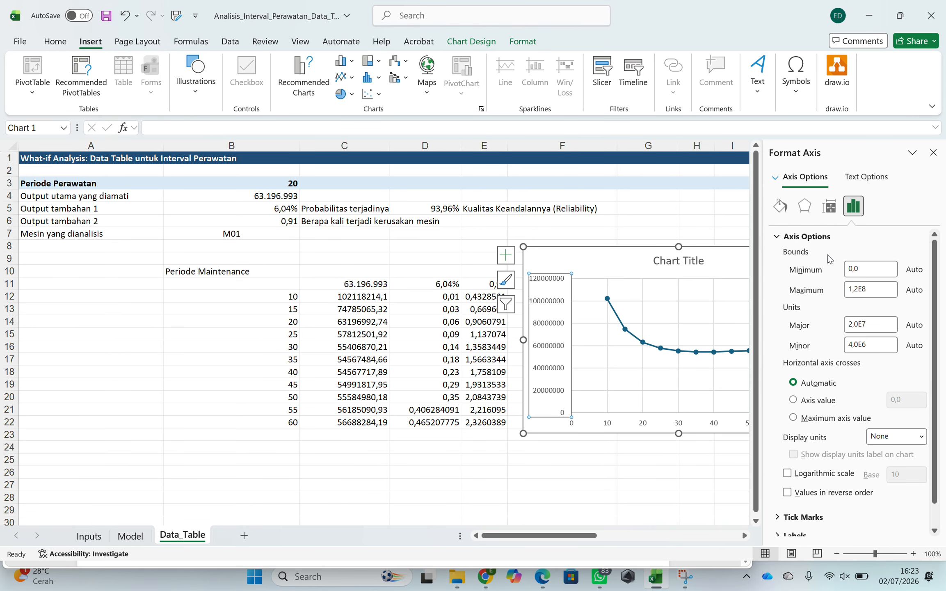
{"action": "left_click", "coordinate": [833, 274]}
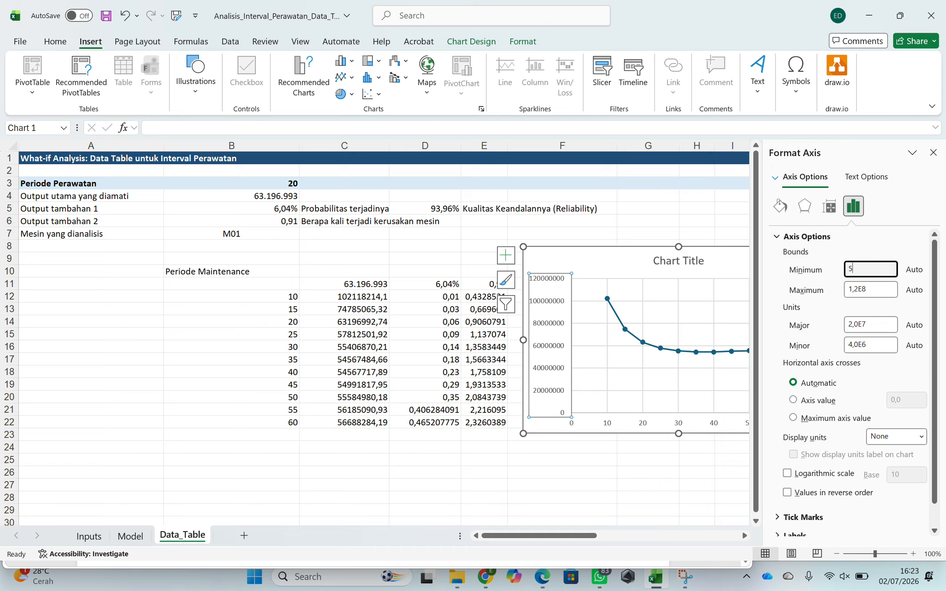
{"action": "type", "text": "5000000"}
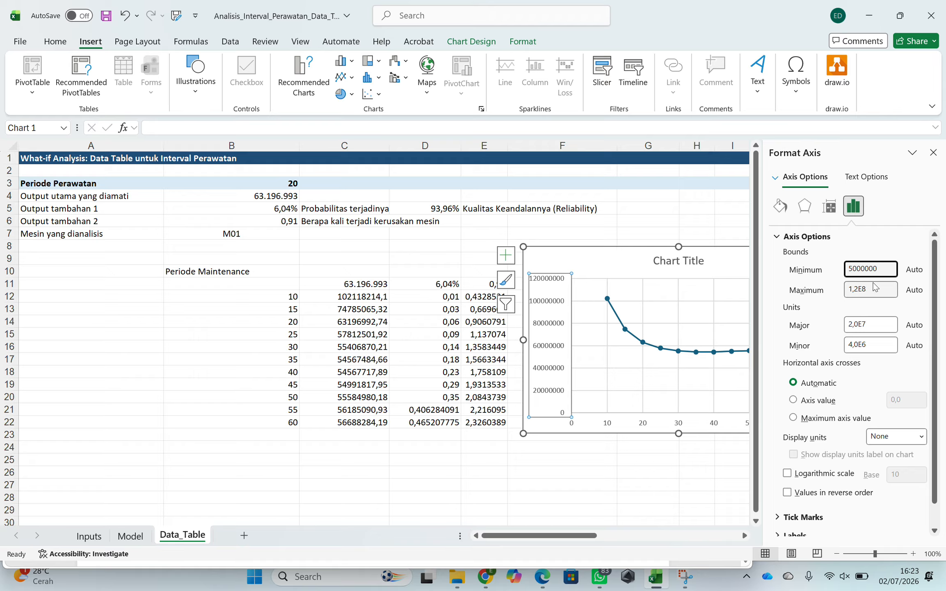
Set the maximum bound of the chart's vertical axis to 1,1E8.
{"action": "left_click_drag", "start_coordinate": [874, 291], "coordinate": [816, 287]}
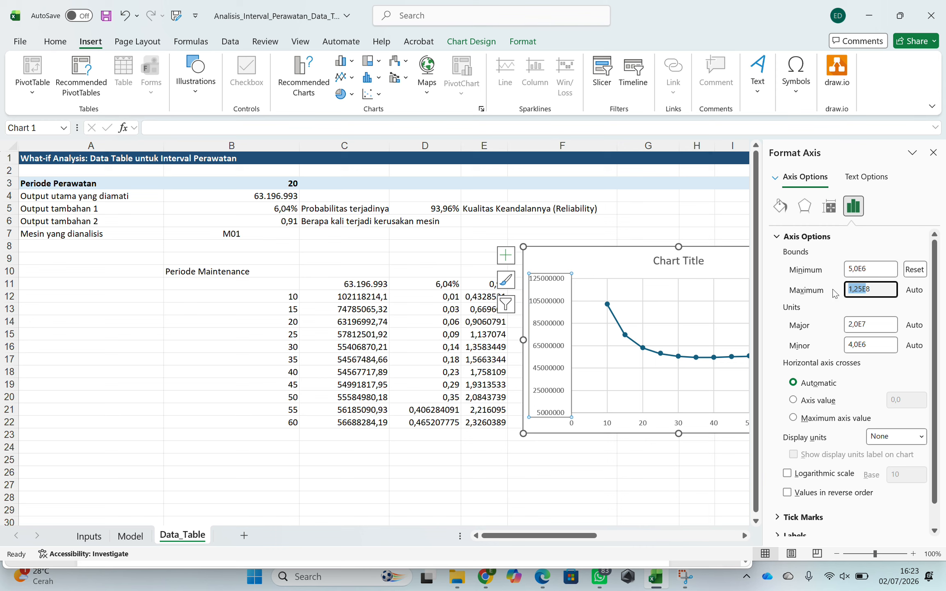
{"action": "key", "text": "BackSpace"}
{"action": "key", "text": "Delete"}
{"action": "type", "text": "1"}
{"action": "type", "text": "11"}
{"action": "key", "text": "BackSpace"}
{"action": "key", "text": "BackSpace"}
{"action": "type", "text": "1"}
{"action": "key", "text": "BackSpace"}
{"action": "key", "text": "BackSpace"}
{"action": "type", "text": ",1E8"}
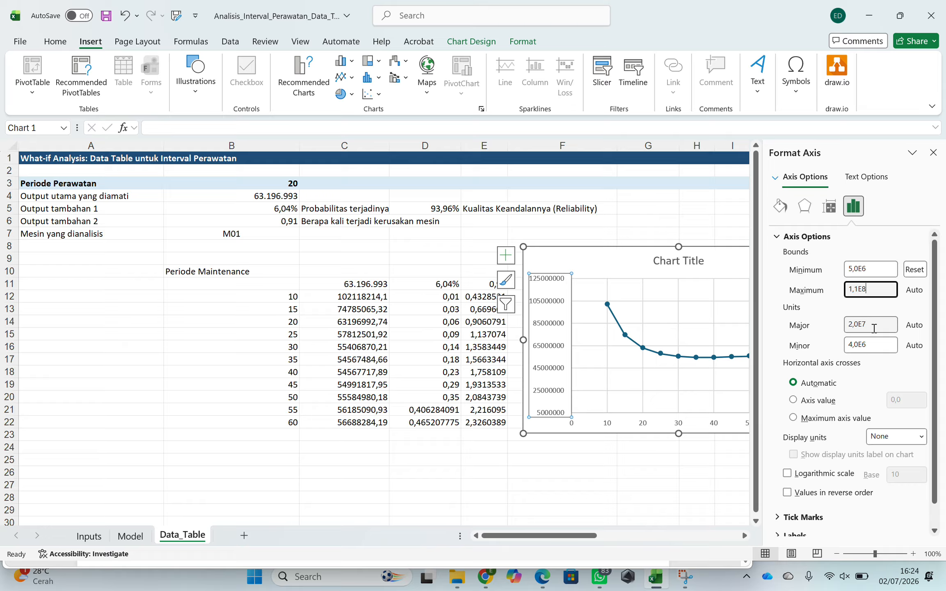
{"action": "key", "text": "Return"}
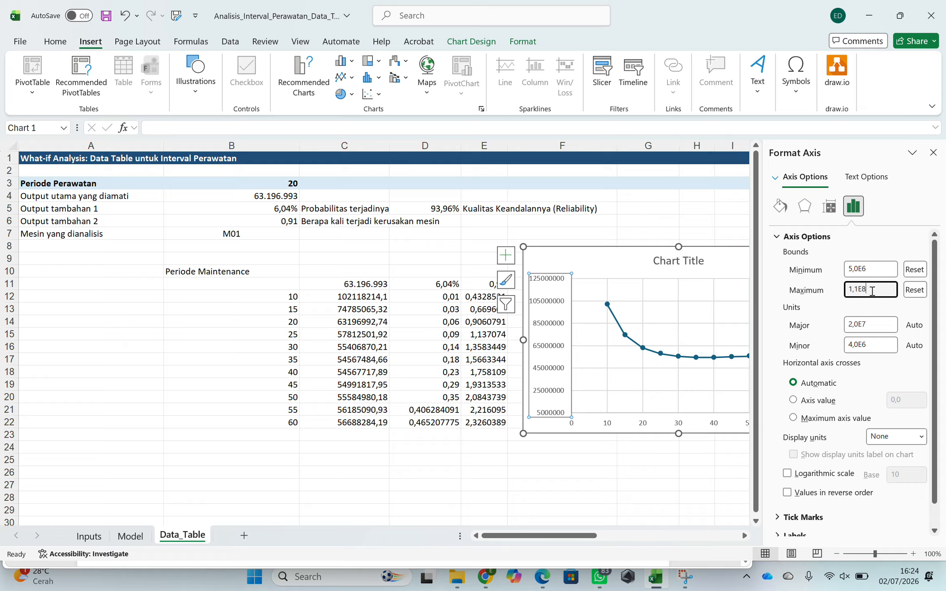
Set the major unit of the chart's vertical axis to 1,0E7 and close the axis formatting options.
{"action": "left_click", "coordinate": [875, 324]}
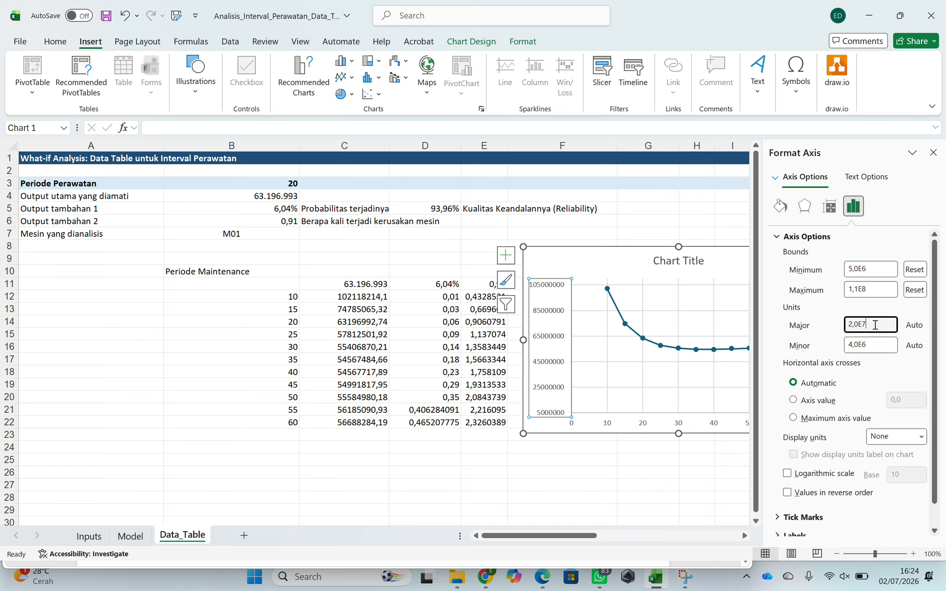
{"action": "key", "text": "BackSpace"}
{"action": "key", "text": "BackSpace"}
{"action": "key", "text": "BackSpace"}
{"action": "key", "text": "BackSpace"}
{"action": "key", "text": "BackSpace"}
{"action": "type", "text": "1,0E7"}
{"action": "left_click", "coordinate": [852, 344]}
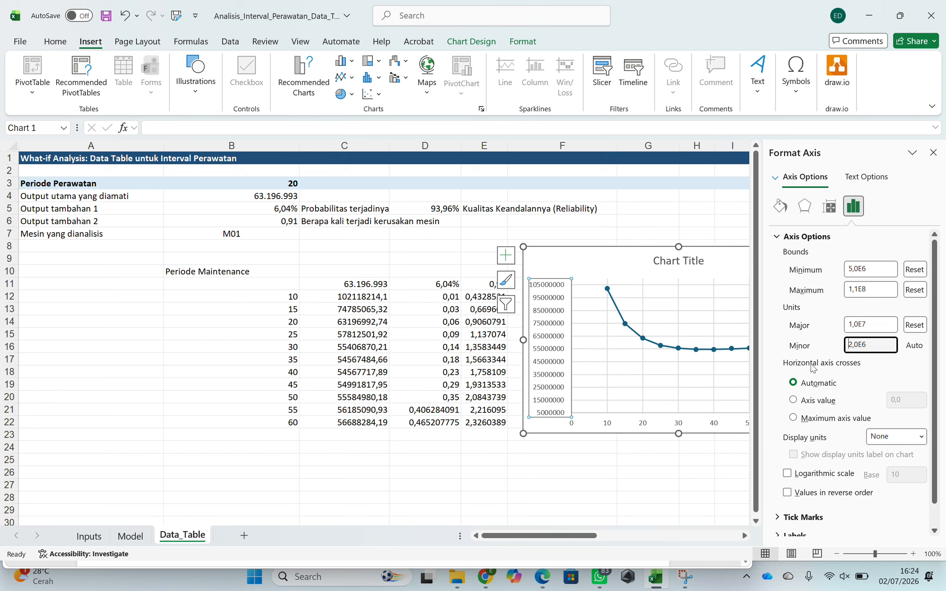
{"action": "scroll", "coordinate": [875, 341], "scroll_direction": "down", "scroll_amount": 1}
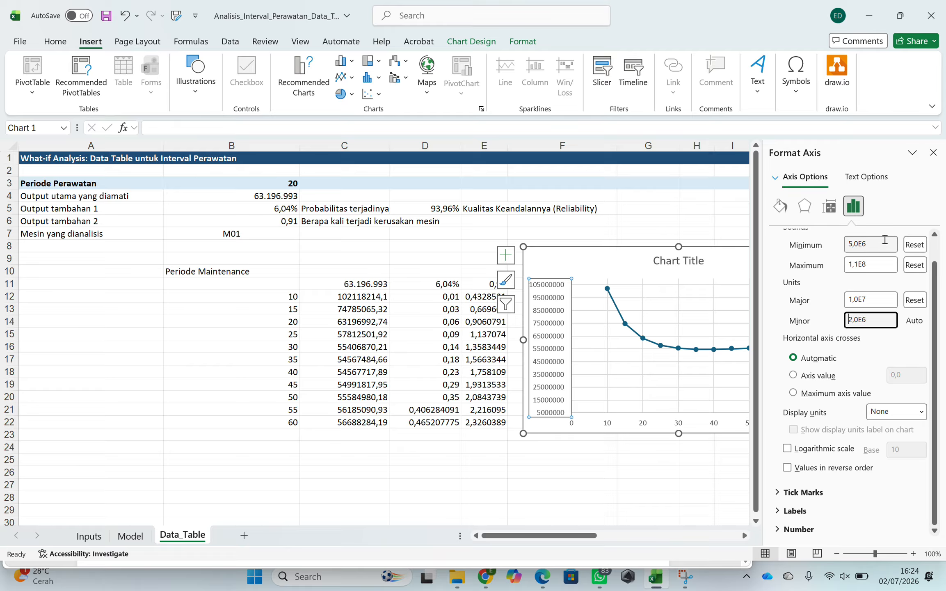
{"action": "left_click", "coordinate": [933, 152]}
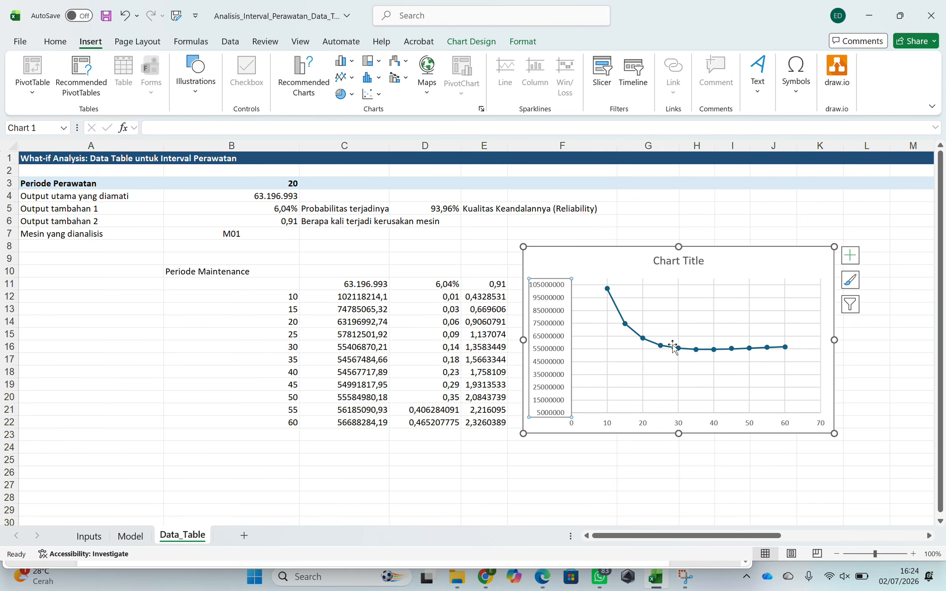
Highlight the cost for the 35-day maintenance period in C17 with a yellow fill.
{"action": "mouse_move", "coordinate": [680, 349]}
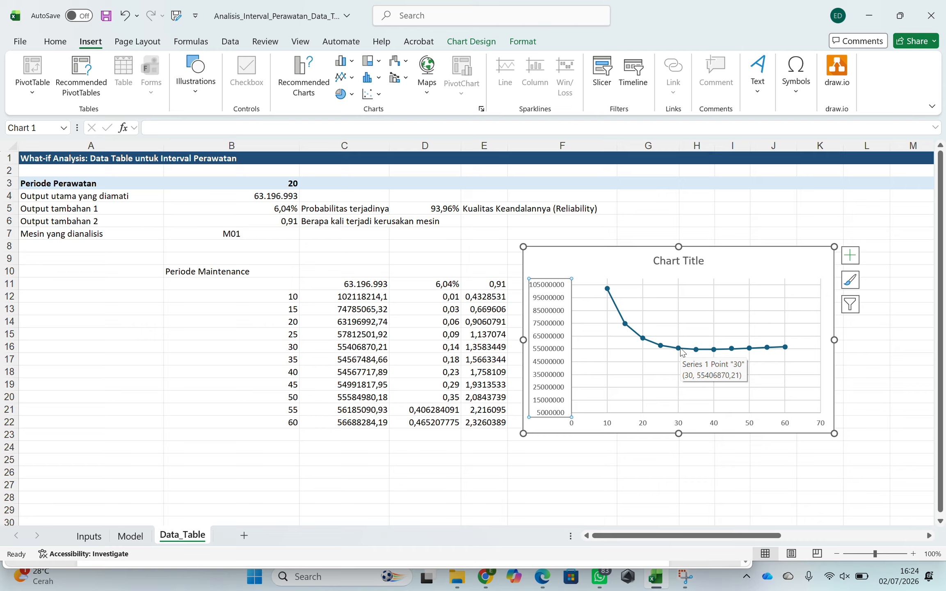
{"action": "left_click", "coordinate": [339, 357]}
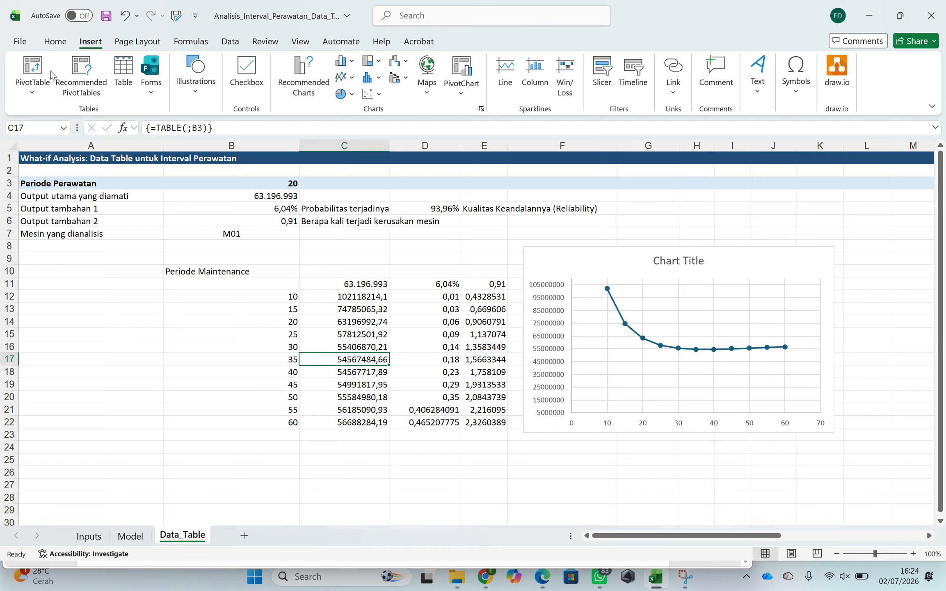
{"action": "left_click", "coordinate": [53, 45]}
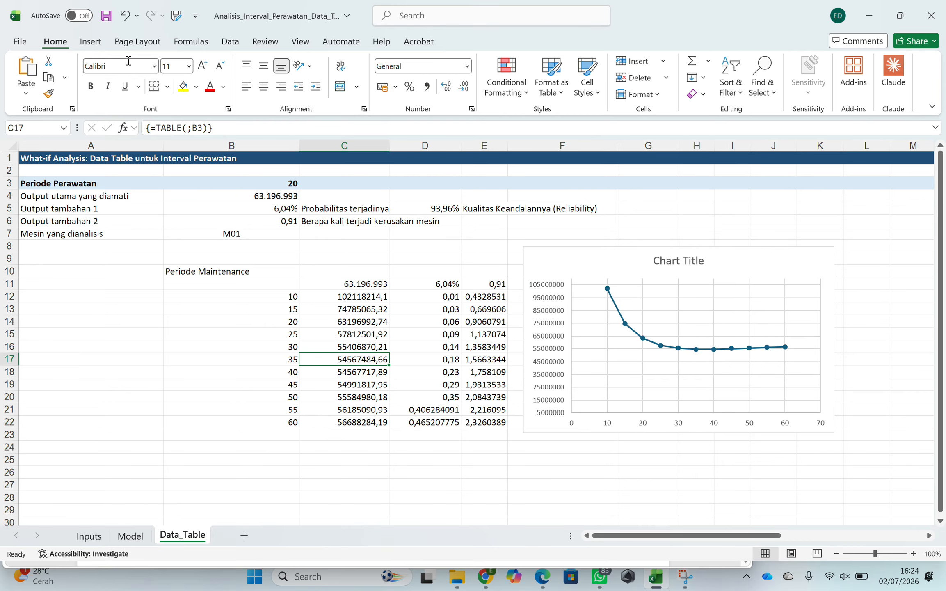
{"action": "left_click", "coordinate": [190, 85]}
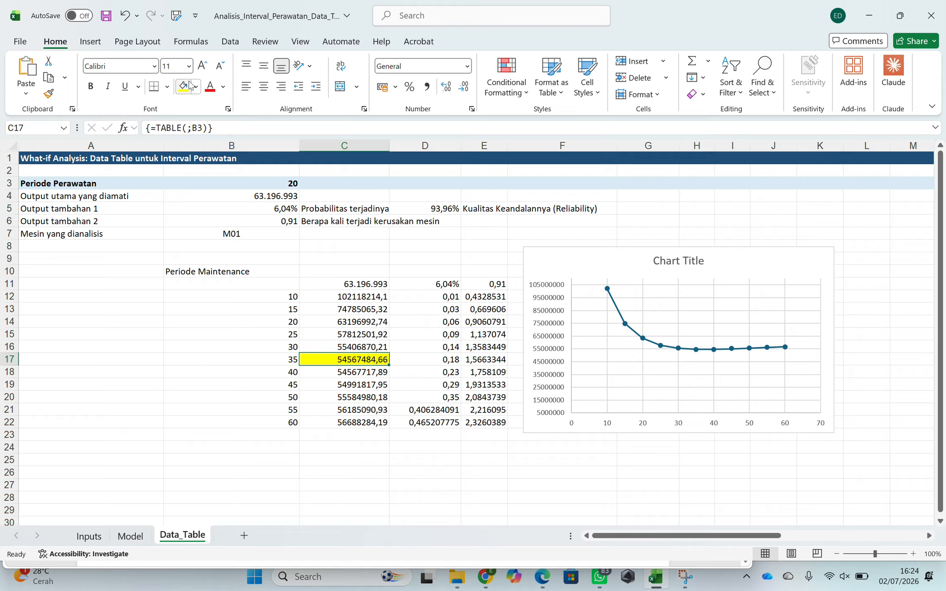
{"action": "left_click", "coordinate": [247, 386]}
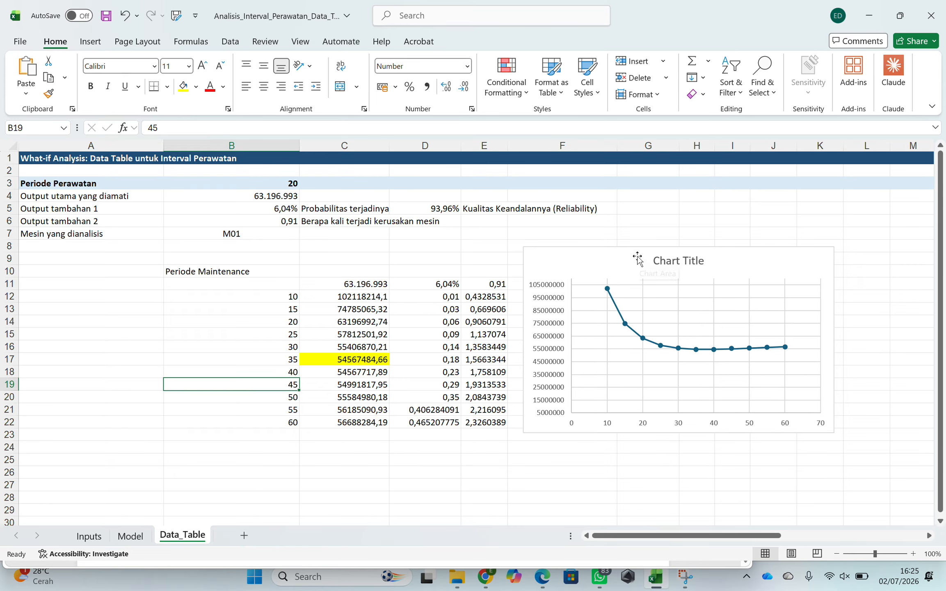
Move the chart clear of column F and calculate the reliability for period 35 in F17 with =1-D17.
{"action": "left_click_drag", "start_coordinate": [637, 258], "coordinate": [733, 267]}
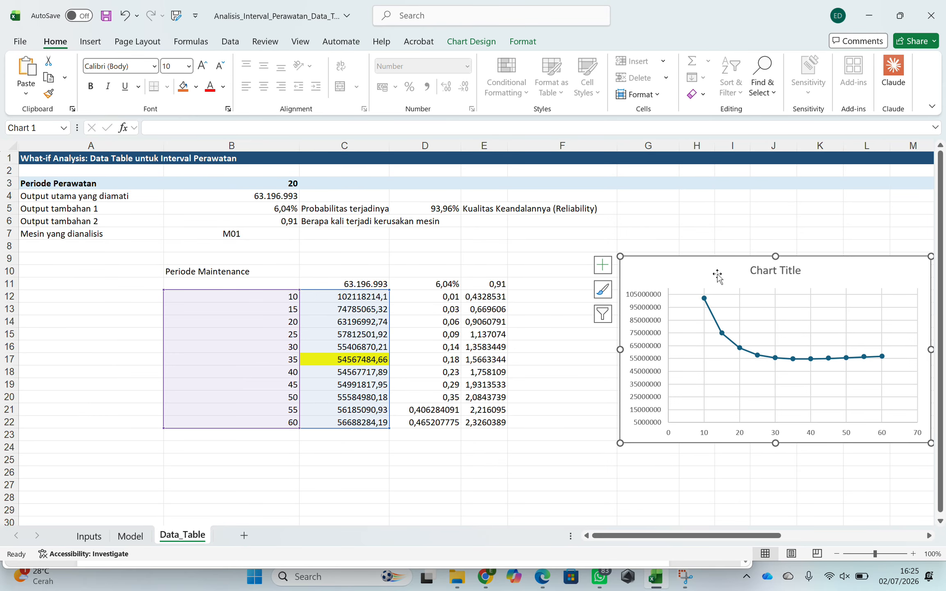
{"action": "left_click", "coordinate": [530, 361]}
{"action": "type", "text": "="}
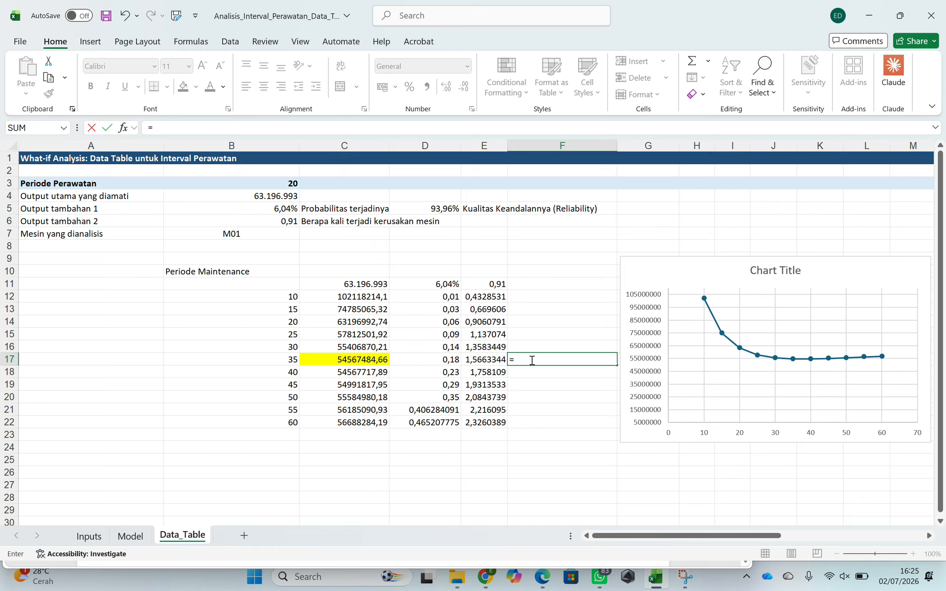
{"action": "type", "text": "1-"}
{"action": "left_click", "coordinate": [445, 359]}
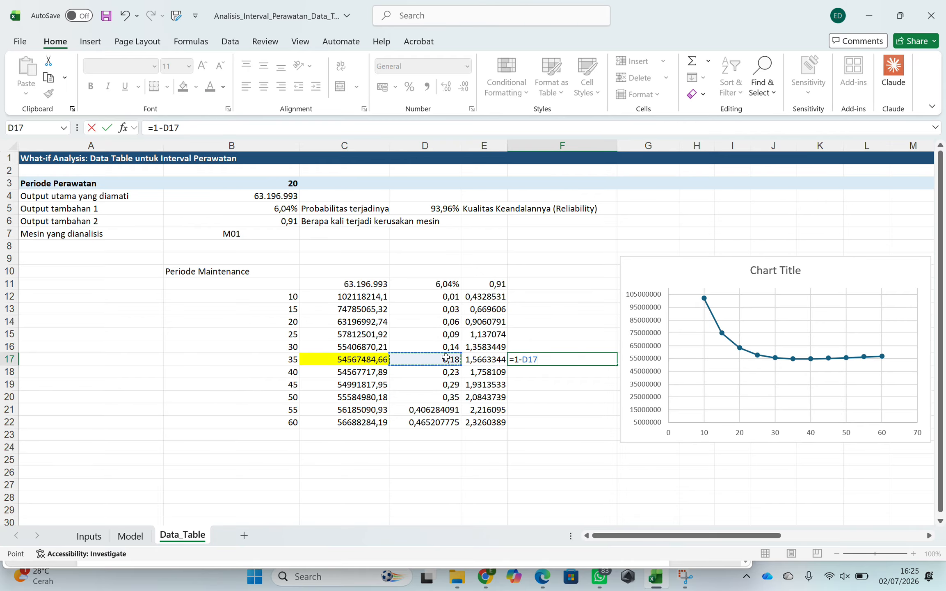
{"action": "key", "text": "Return"}
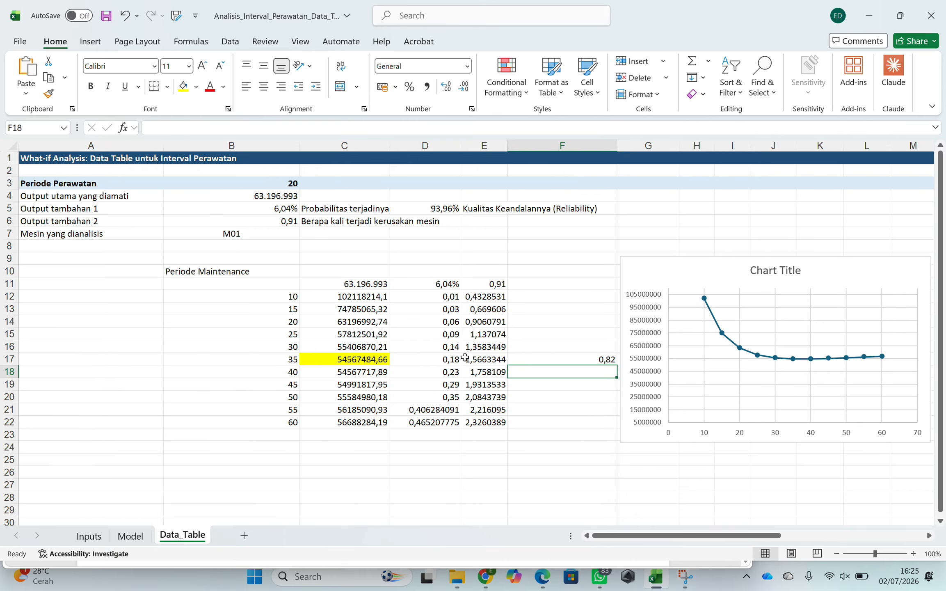
{"action": "left_click", "coordinate": [376, 443]}
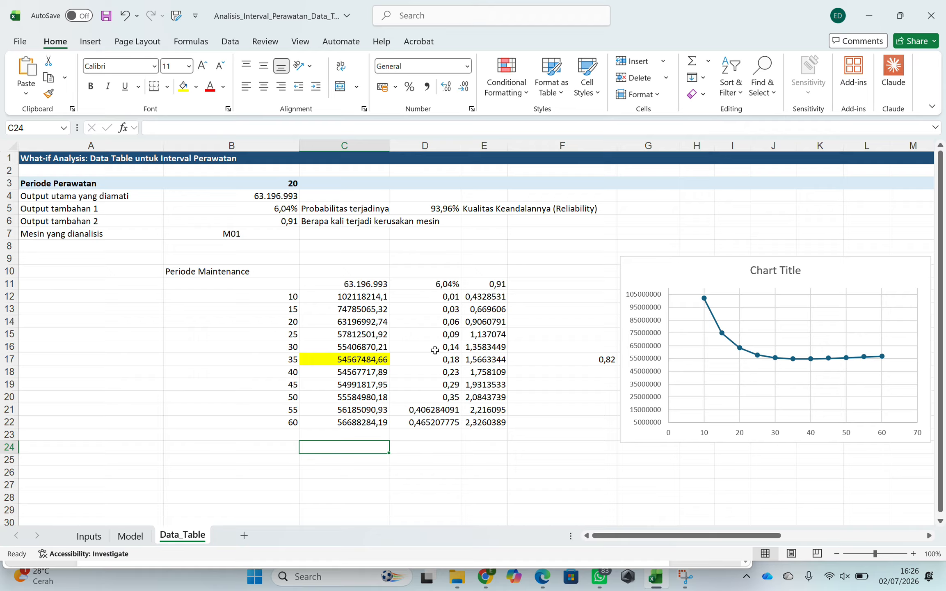
Open Solver and set it to minimize the objective cell B4 by changing the variable cell B3.
{"action": "left_click", "coordinate": [230, 41]}
{"action": "left_click", "coordinate": [758, 61]}
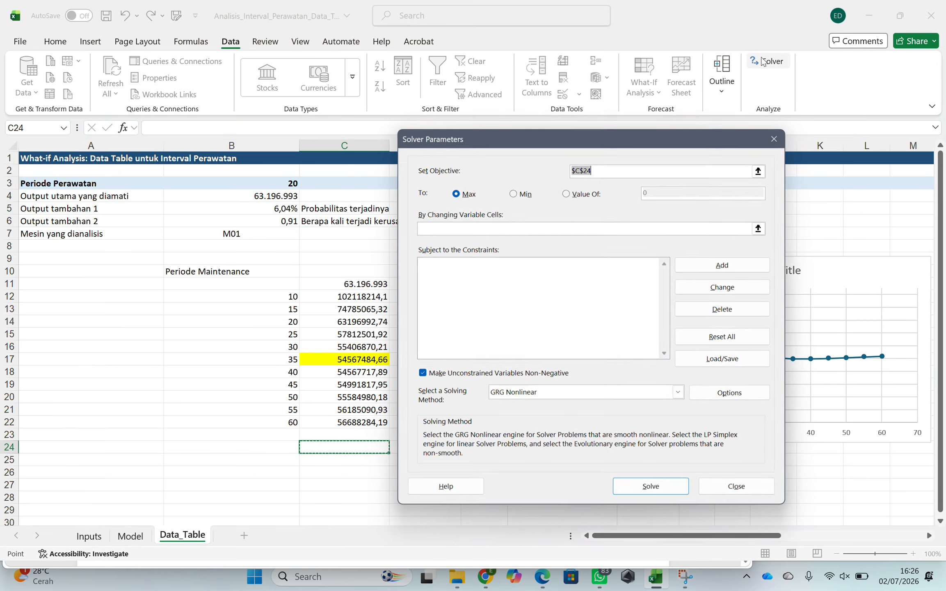
{"action": "left_click_drag", "start_coordinate": [568, 130], "coordinate": [629, 80]}
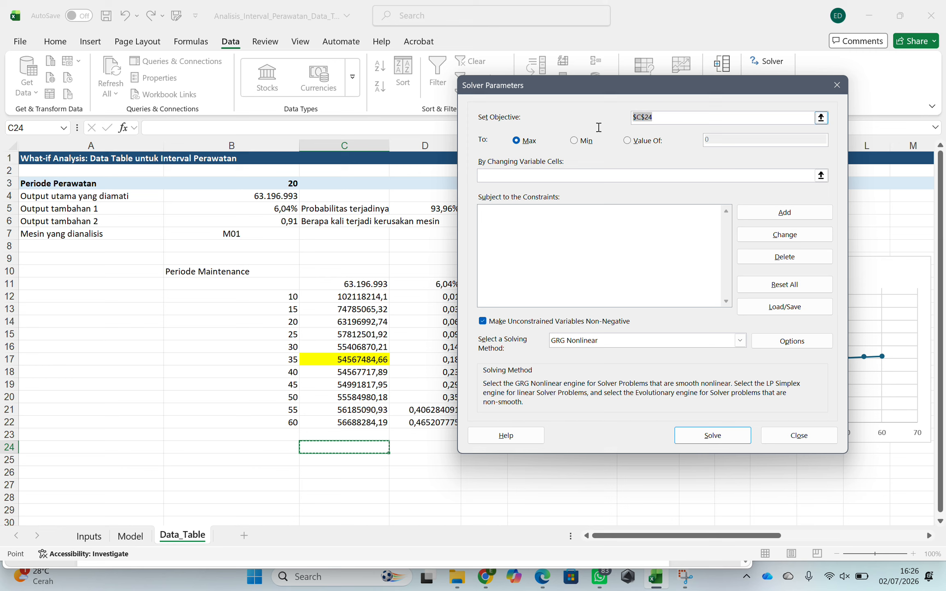
{"action": "key", "text": "BackSpace"}
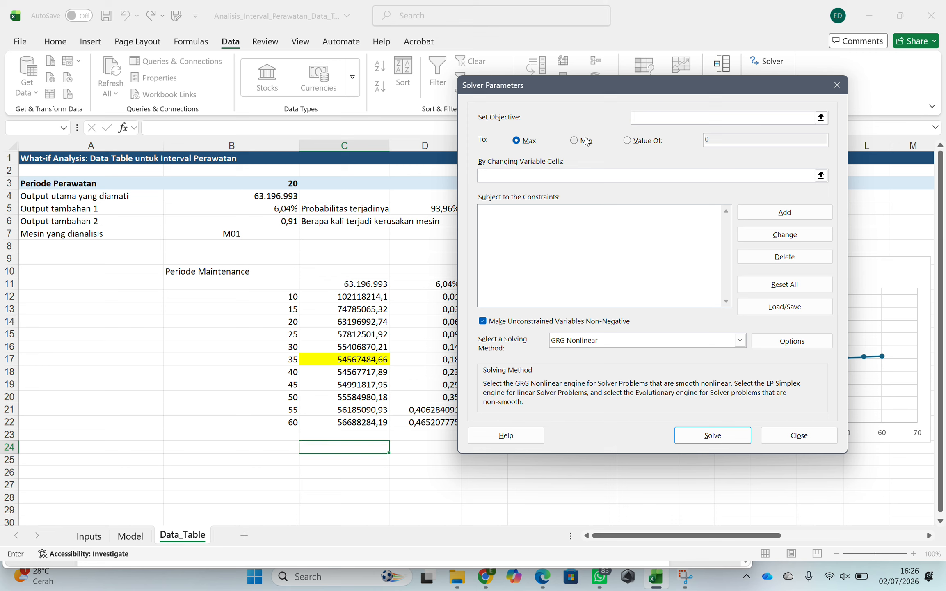
{"action": "left_click", "coordinate": [268, 198]}
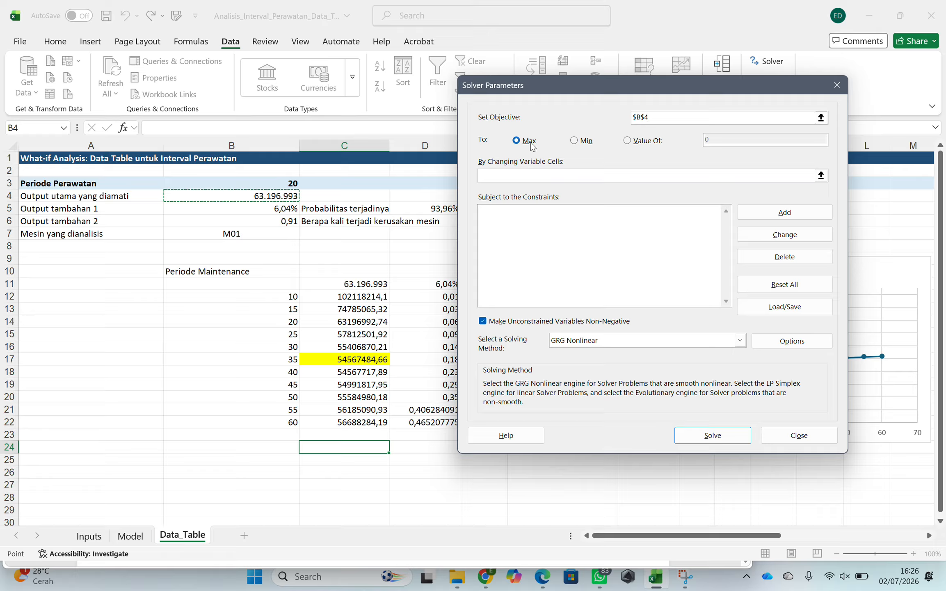
{"action": "left_click", "coordinate": [509, 176]}
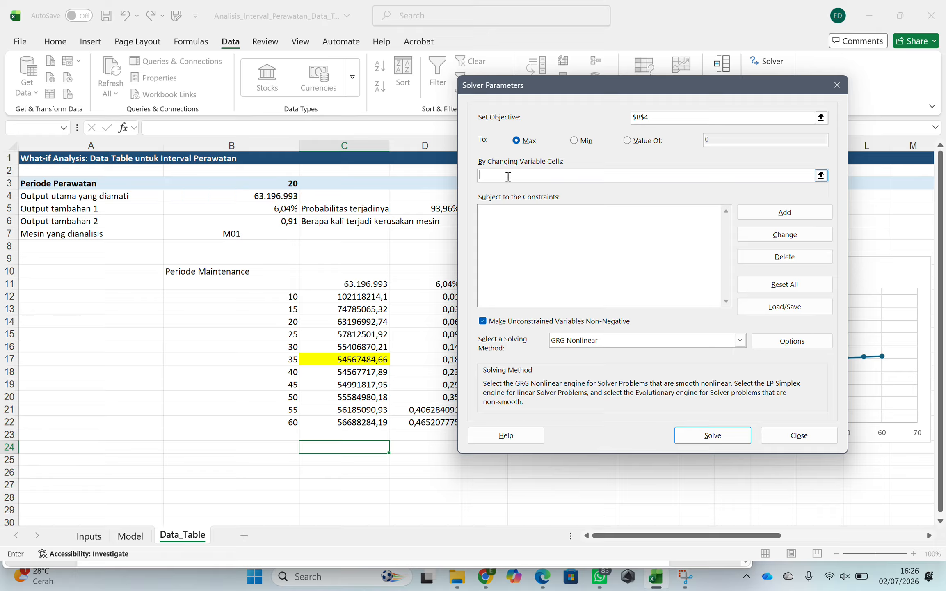
{"action": "left_click", "coordinate": [286, 183]}
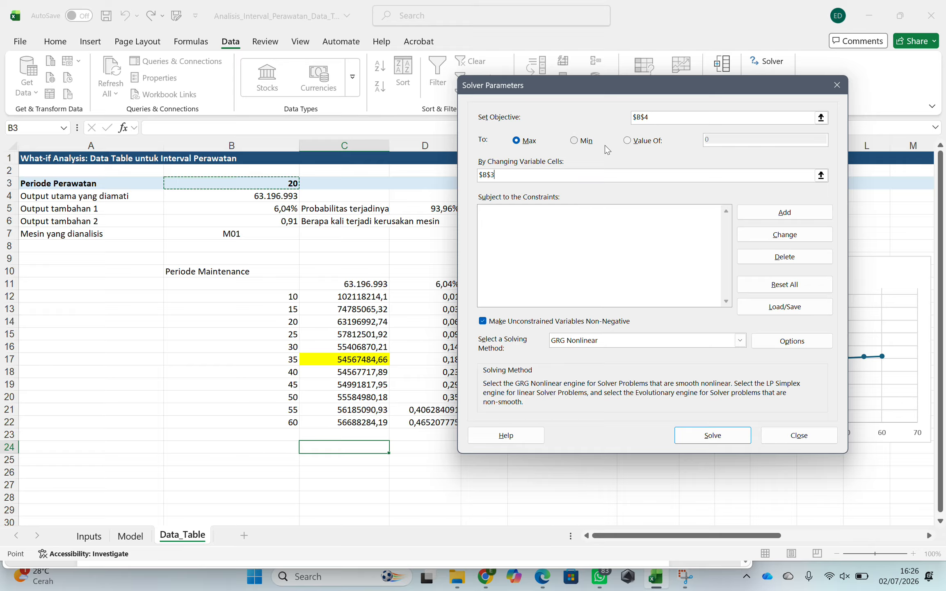
{"action": "left_click", "coordinate": [575, 141]}
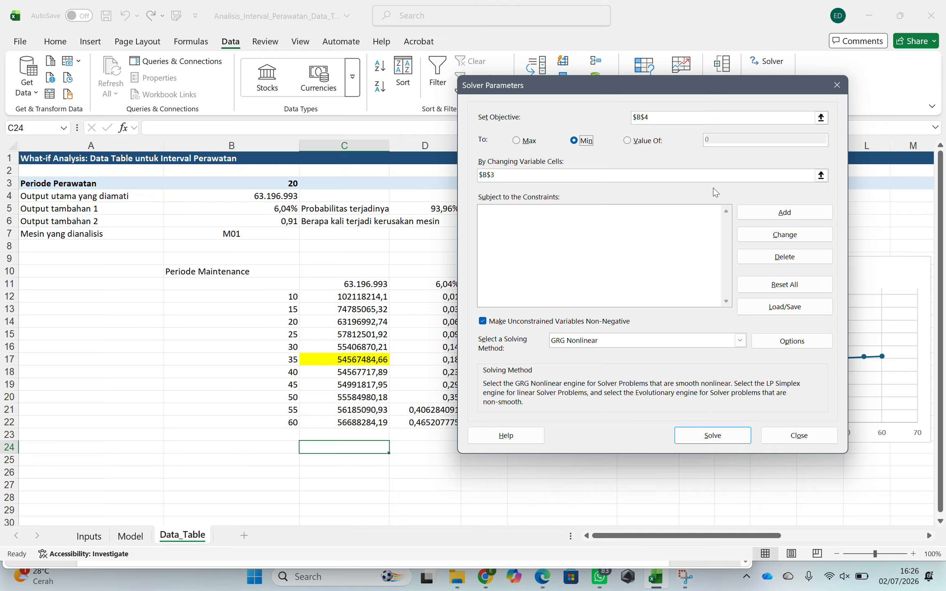
Add a Solver constraint that requires the maintenance period in B3 to be an integer.
{"action": "left_click", "coordinate": [758, 211]}
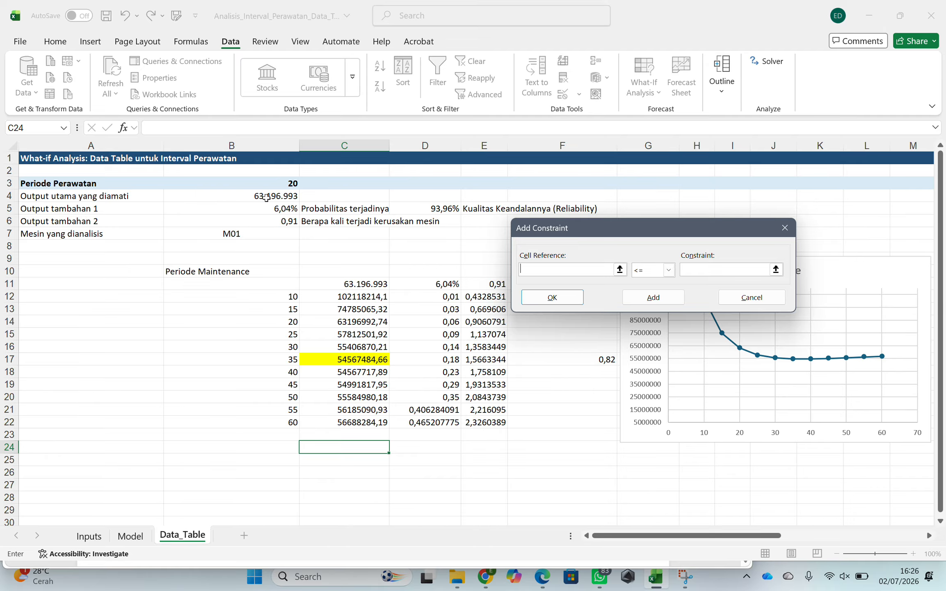
{"action": "left_click", "coordinate": [260, 185]}
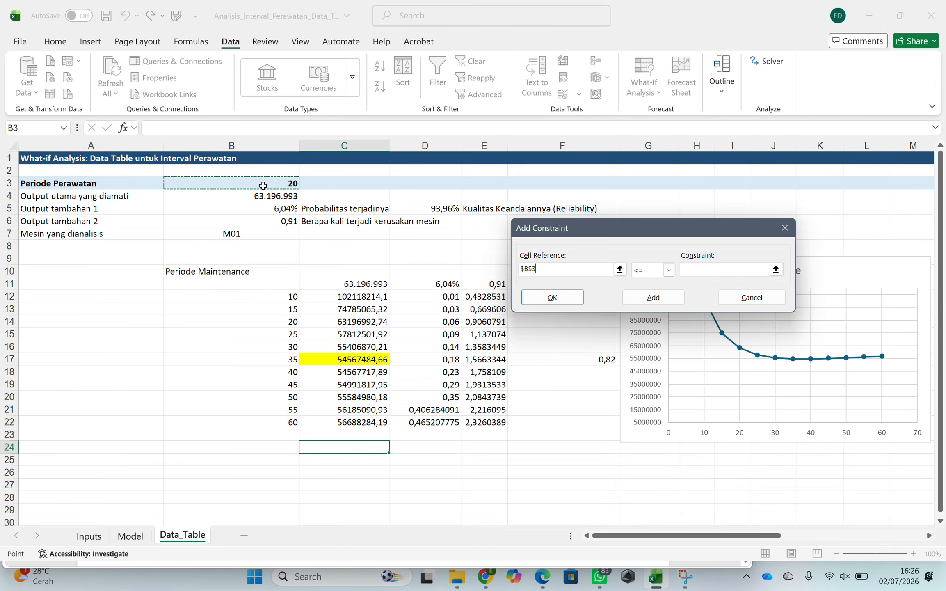
{"action": "left_click", "coordinate": [669, 270]}
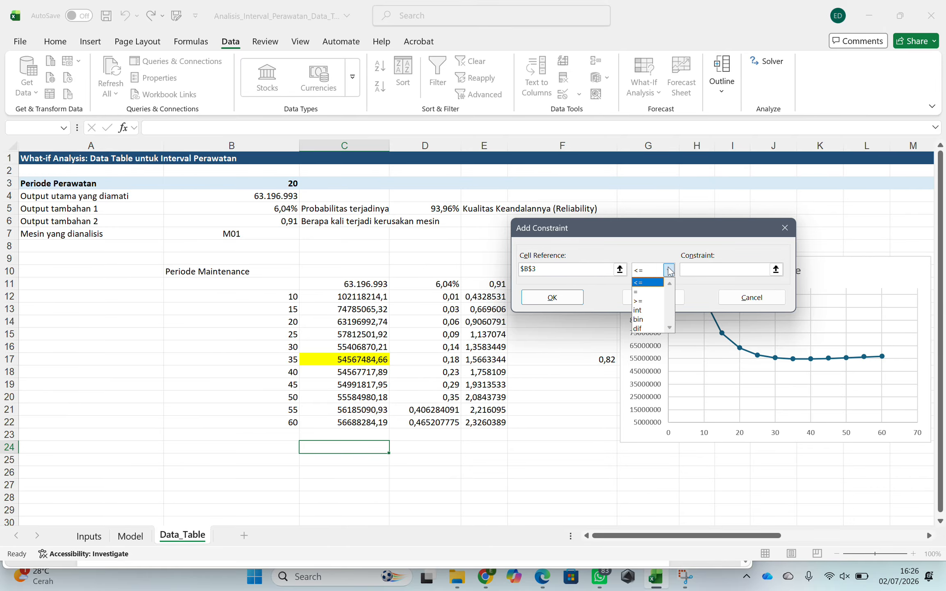
{"action": "left_click", "coordinate": [641, 308]}
{"action": "left_click", "coordinate": [642, 303]}
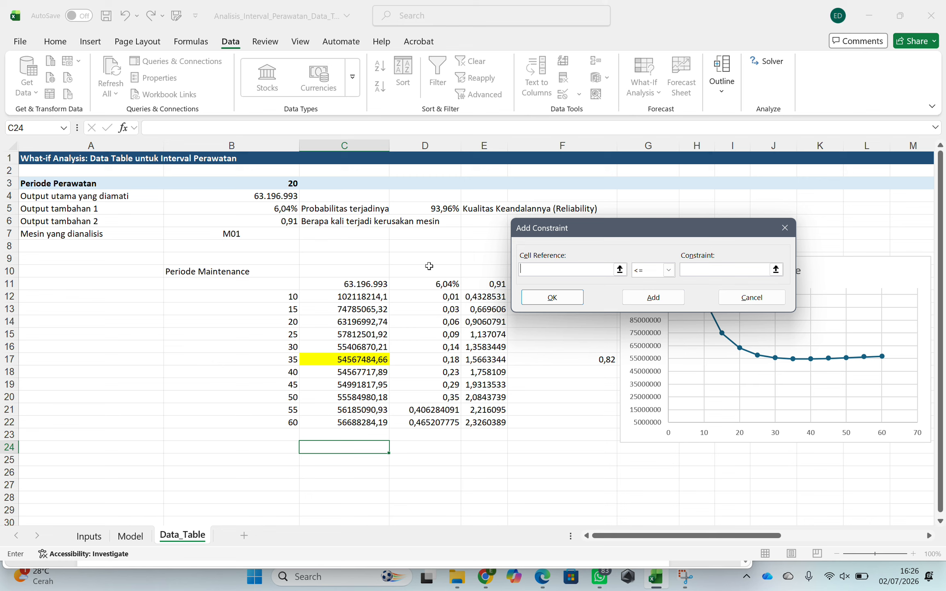
Add a Solver constraint that requires the reliability in D5 to be >= 0,9.
{"action": "left_click", "coordinate": [422, 208]}
{"action": "left_click", "coordinate": [668, 269]}
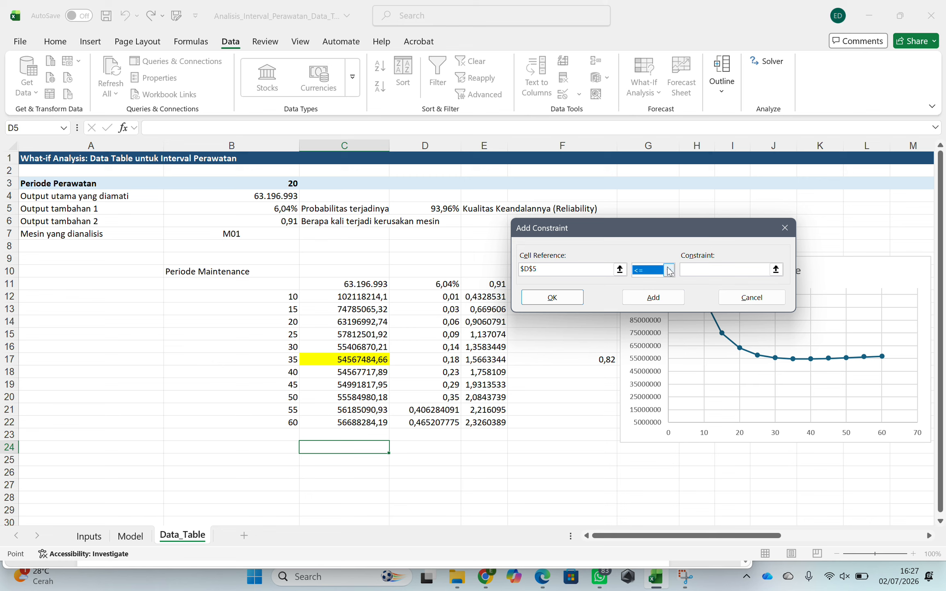
{"action": "left_click", "coordinate": [661, 302]}
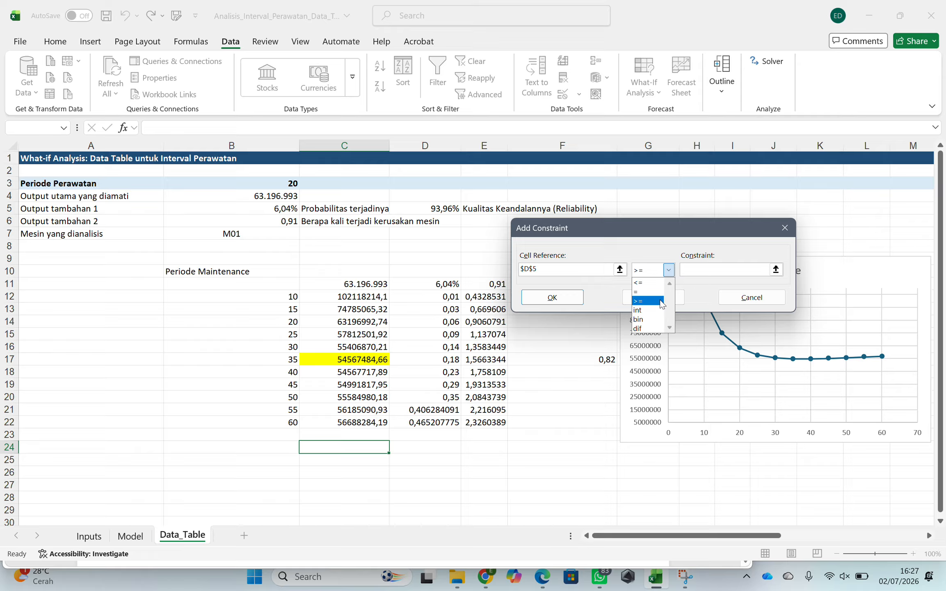
{"action": "left_click", "coordinate": [694, 268]}
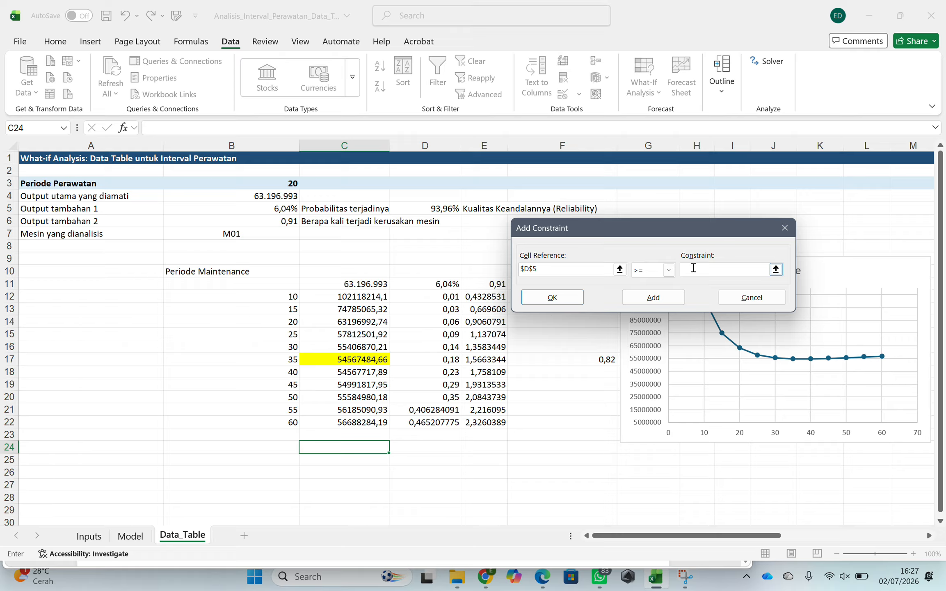
{"action": "type", "text": "0,9"}
{"action": "left_click", "coordinate": [647, 297]}
Add a Solver constraint that requires the reliability in D5 to be >= 90% and return to the Solver parameters.
{"action": "left_click", "coordinate": [430, 208]}
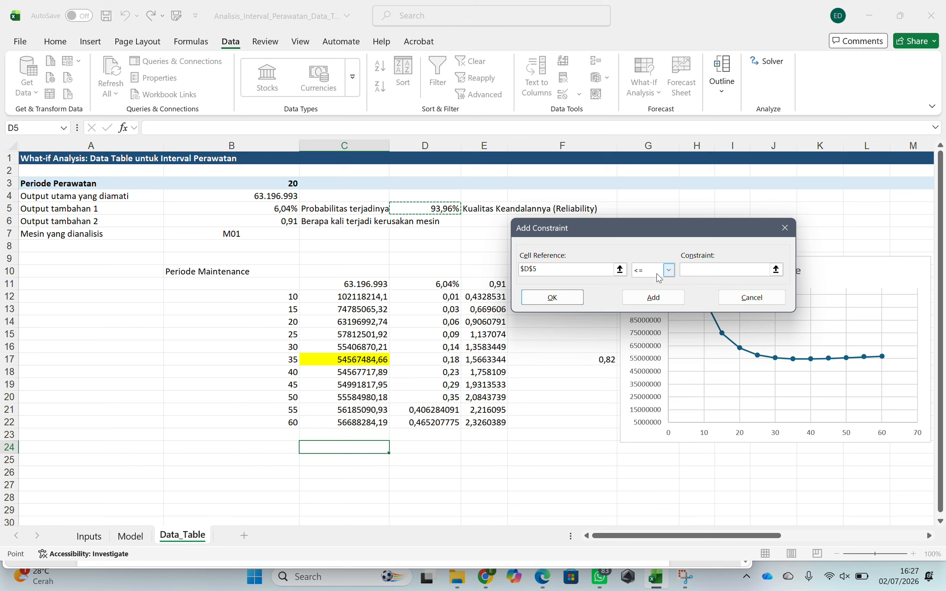
{"action": "left_click", "coordinate": [668, 270]}
{"action": "left_click", "coordinate": [652, 301]}
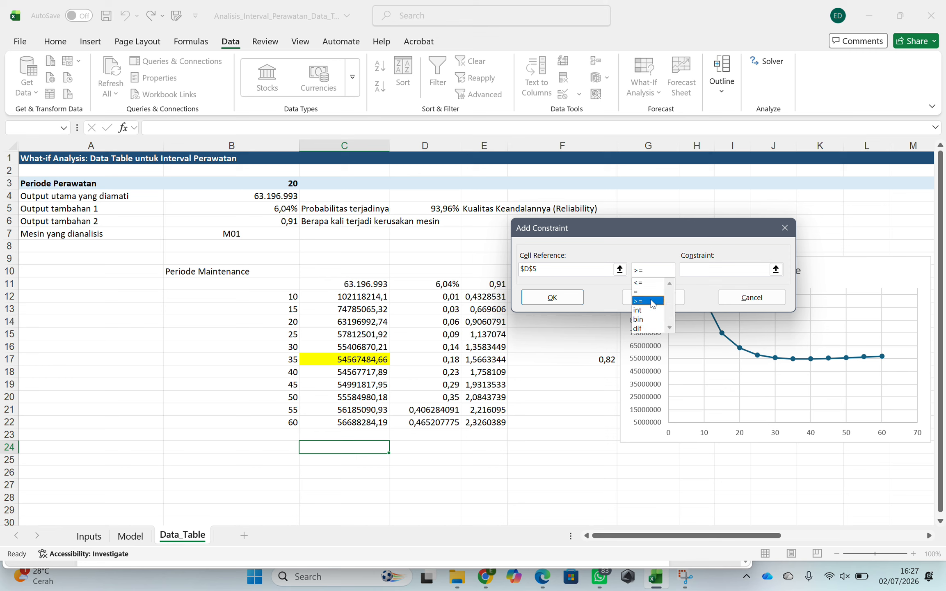
{"action": "left_click", "coordinate": [699, 273]}
{"action": "type", "text": "90"}
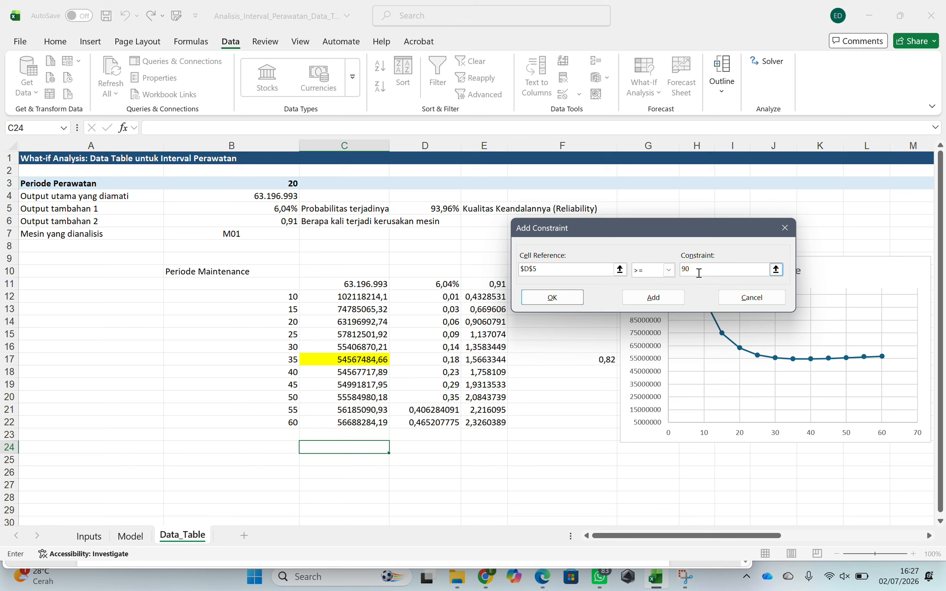
{"action": "type", "text": "%"}
{"action": "left_click", "coordinate": [654, 297]}
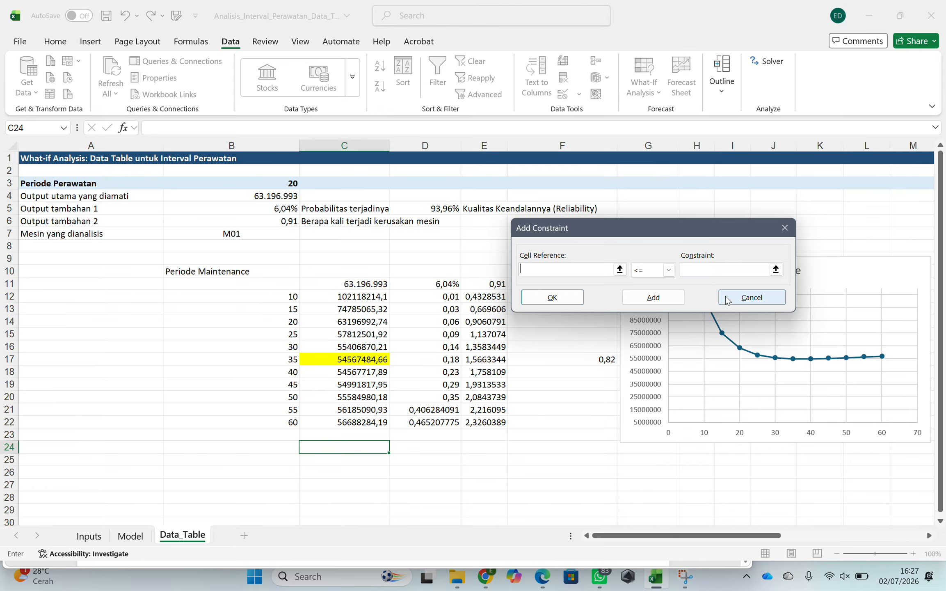
{"action": "left_click", "coordinate": [749, 300]}
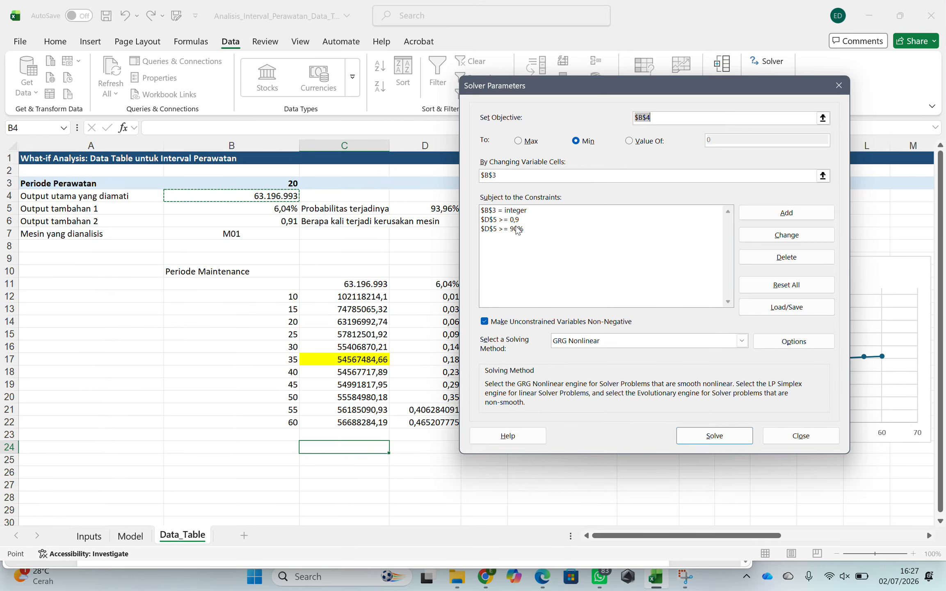
Delete the duplicate constraint $D$5 >= 0,9 from the Solver model.
{"action": "left_click", "coordinate": [519, 222]}
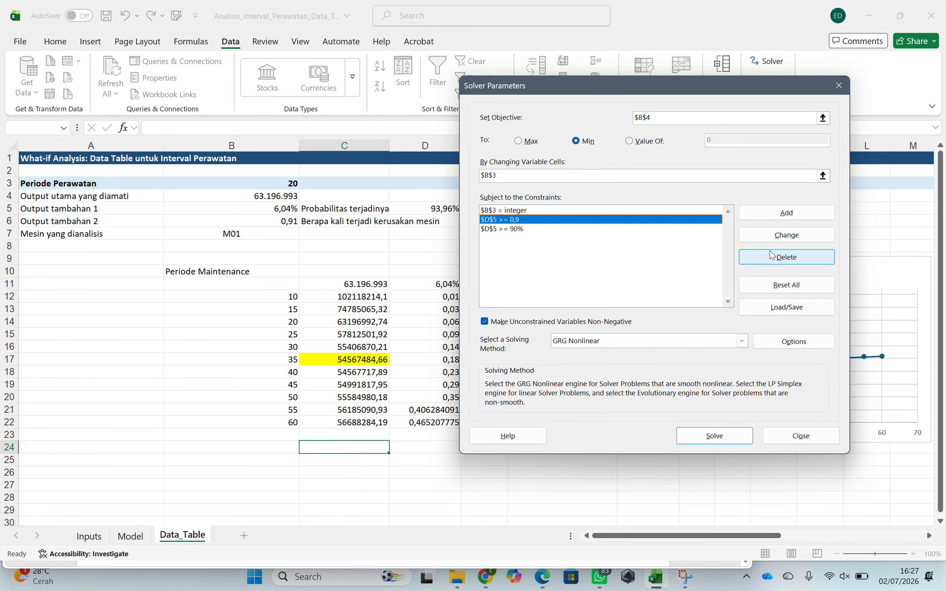
{"action": "left_click", "coordinate": [791, 258]}
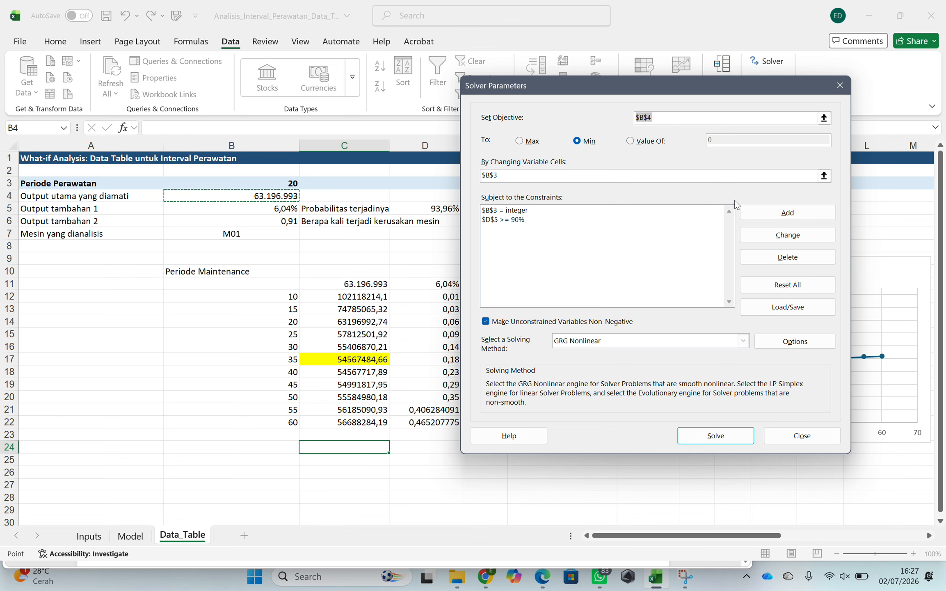
Add a Solver constraint that requires the maintenance period in B3 to be >= 1.
{"action": "left_click", "coordinate": [773, 212]}
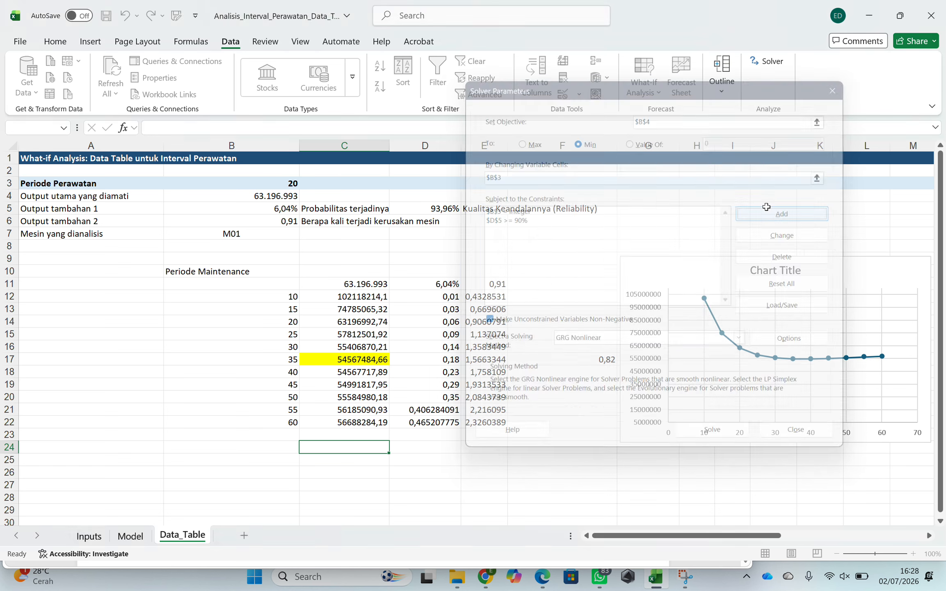
{"action": "left_click", "coordinate": [277, 187]}
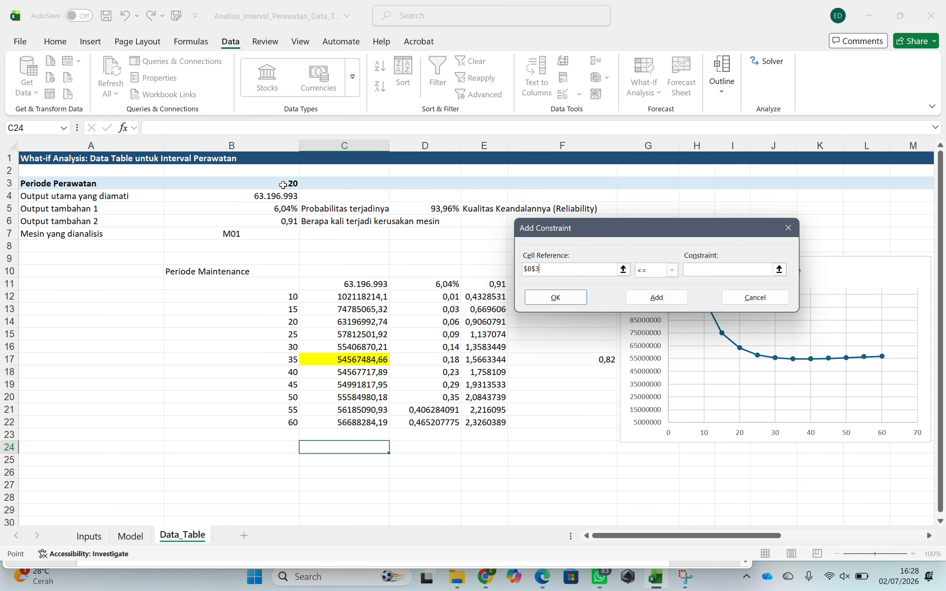
{"action": "left_click", "coordinate": [671, 270]}
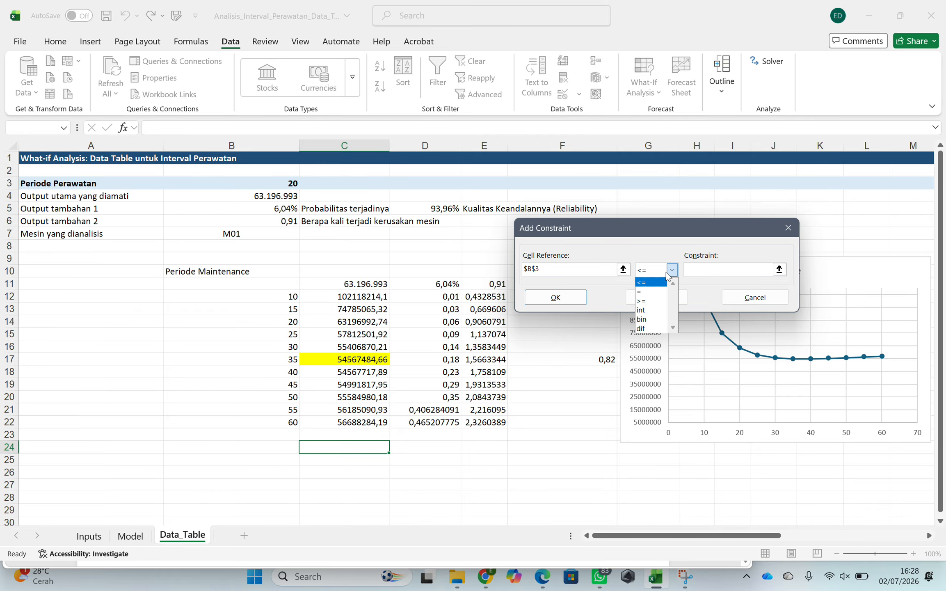
{"action": "left_click", "coordinate": [653, 301]}
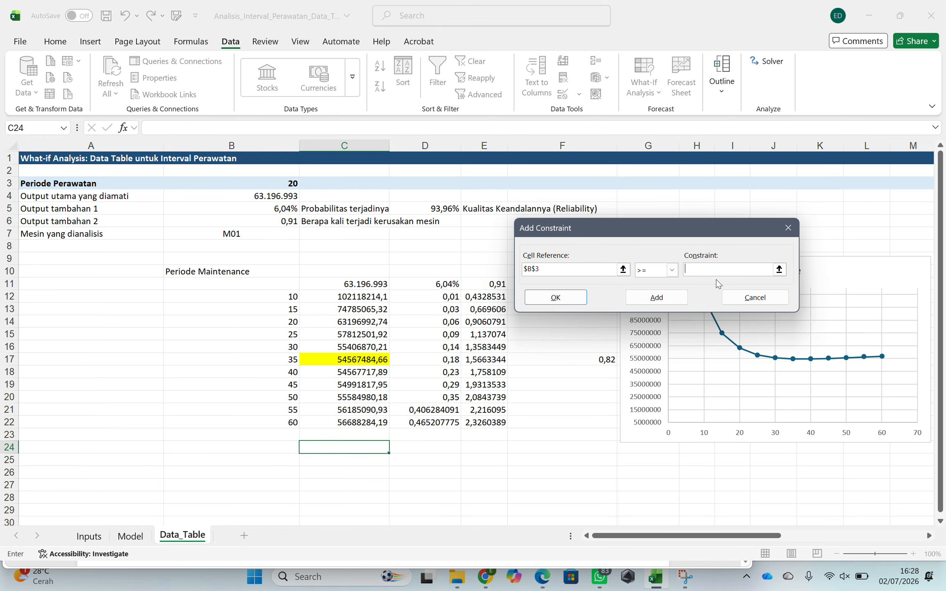
{"action": "type", "text": "1"}
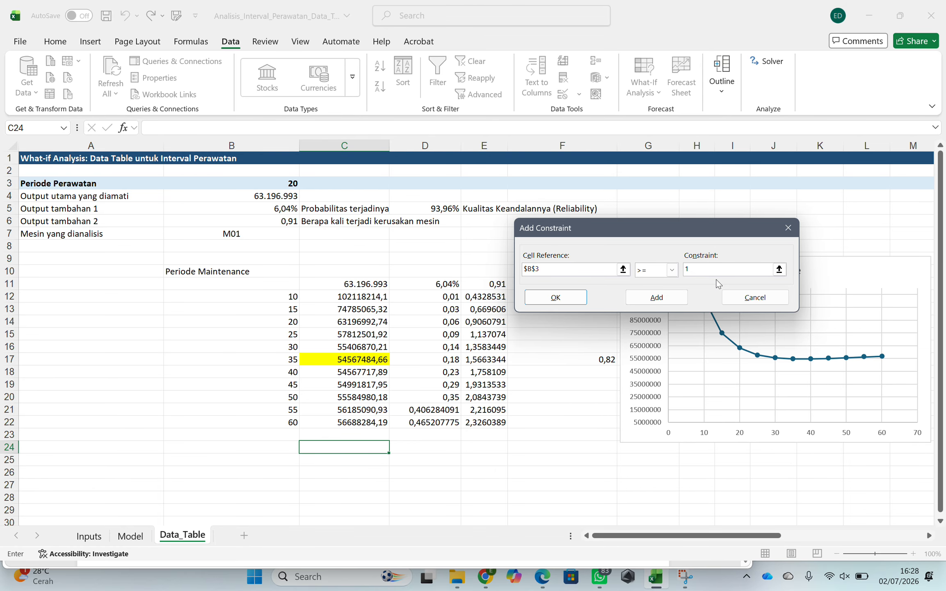
{"action": "left_click", "coordinate": [677, 300]}
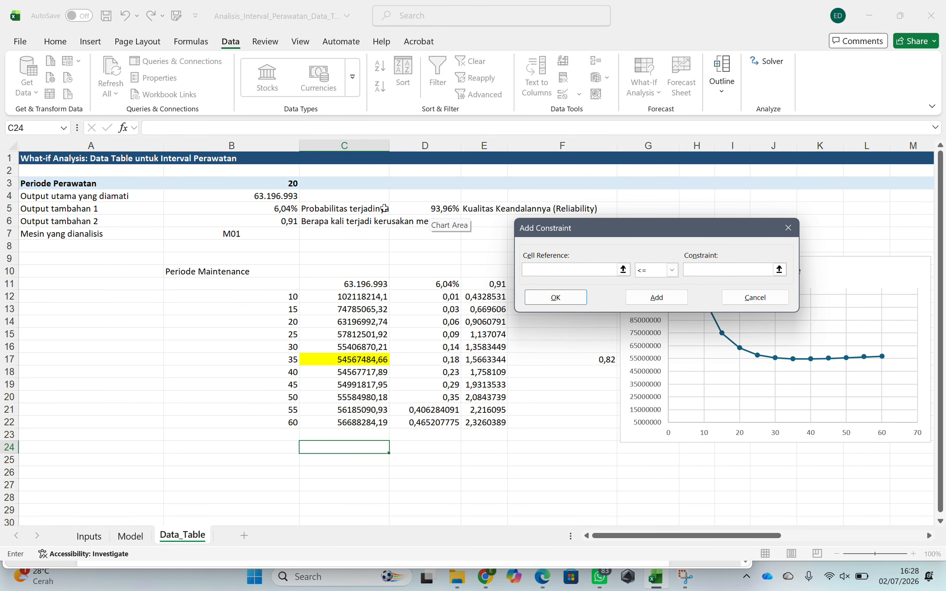
Add a Solver constraint that requires the maintenance period in B3 to be >= 60 and return to the Solver parameters.
{"action": "left_click", "coordinate": [280, 183]}
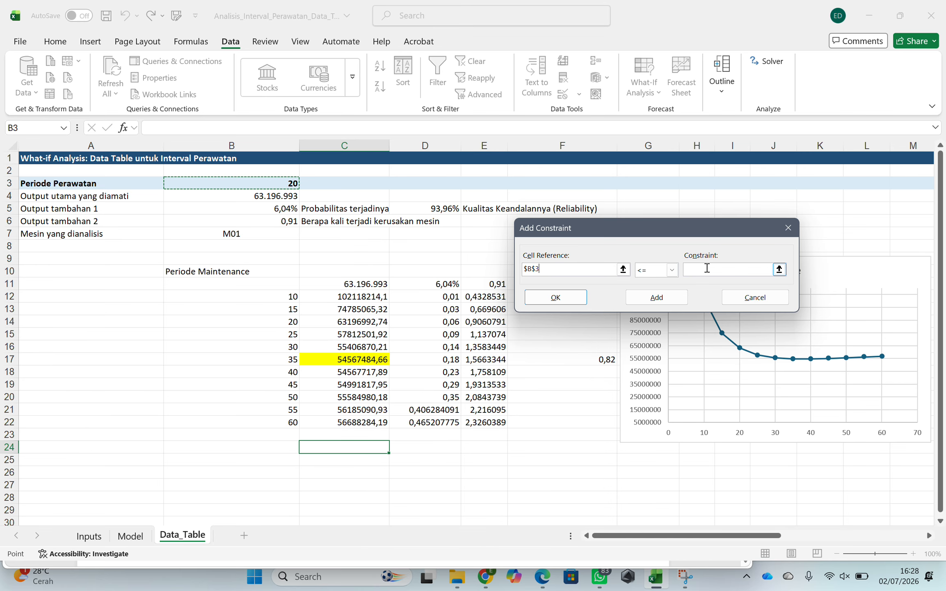
{"action": "left_click", "coordinate": [672, 270]}
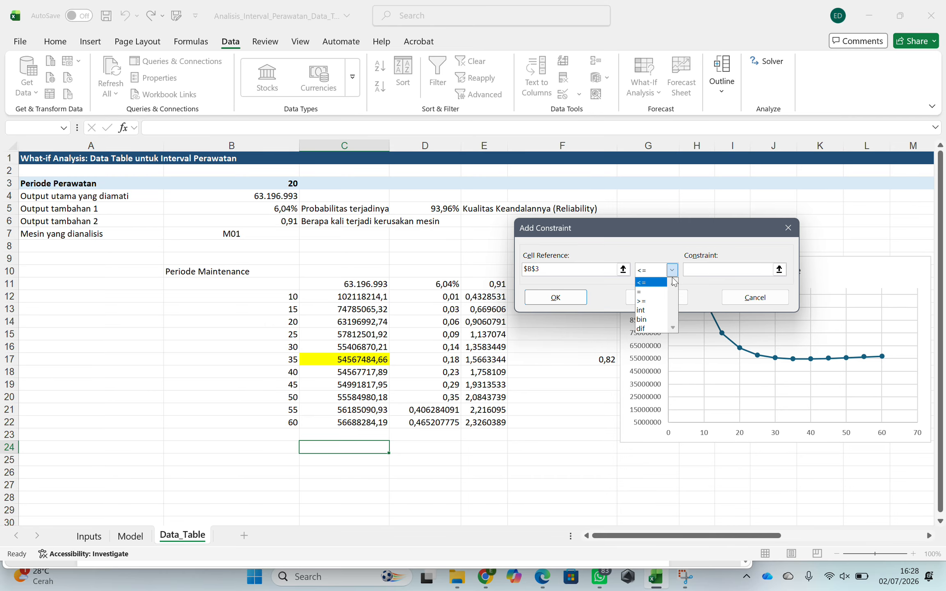
{"action": "left_click", "coordinate": [658, 303]}
{"action": "left_click", "coordinate": [702, 271]}
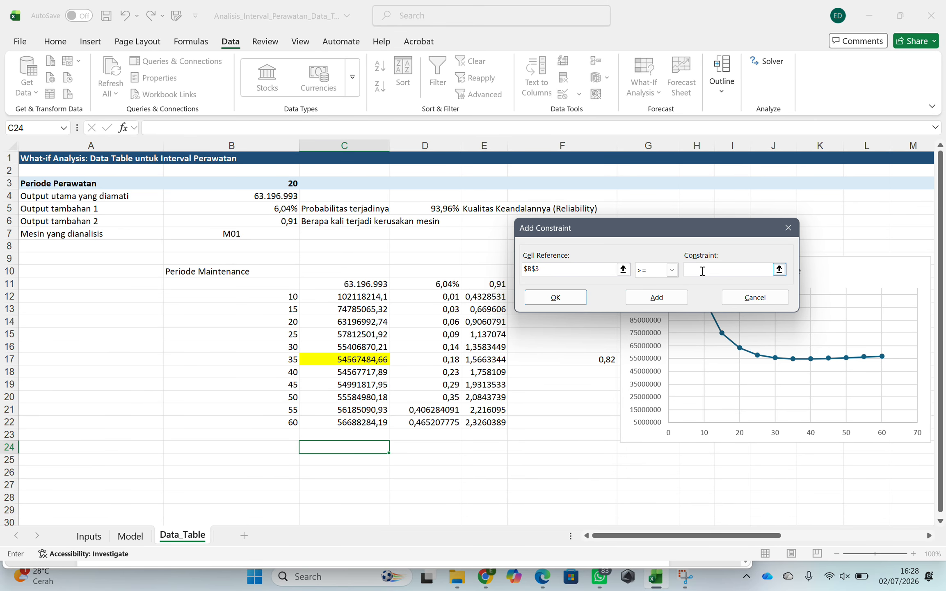
{"action": "type", "text": "10"}
{"action": "left_click", "coordinate": [656, 297]}
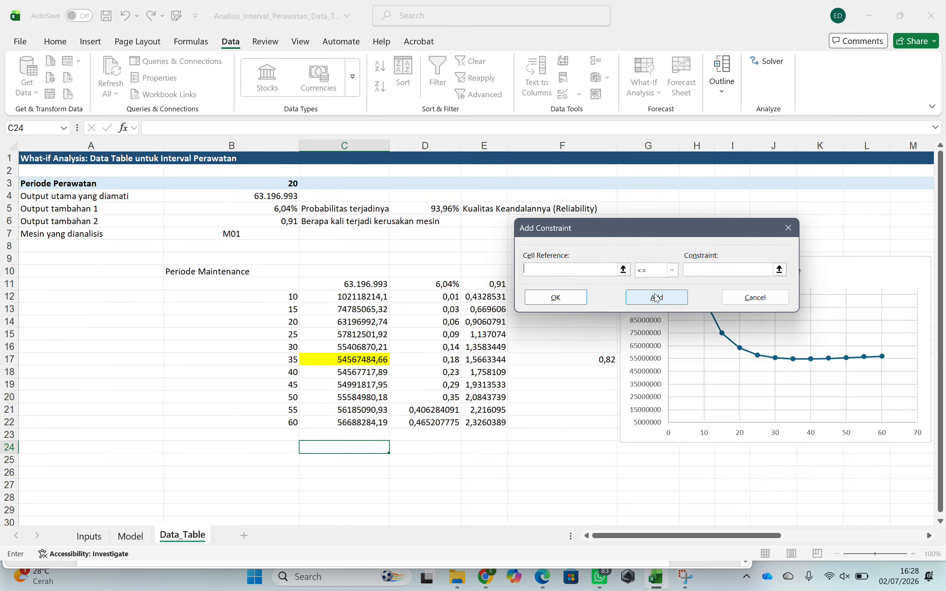
{"action": "left_click", "coordinate": [746, 297]}
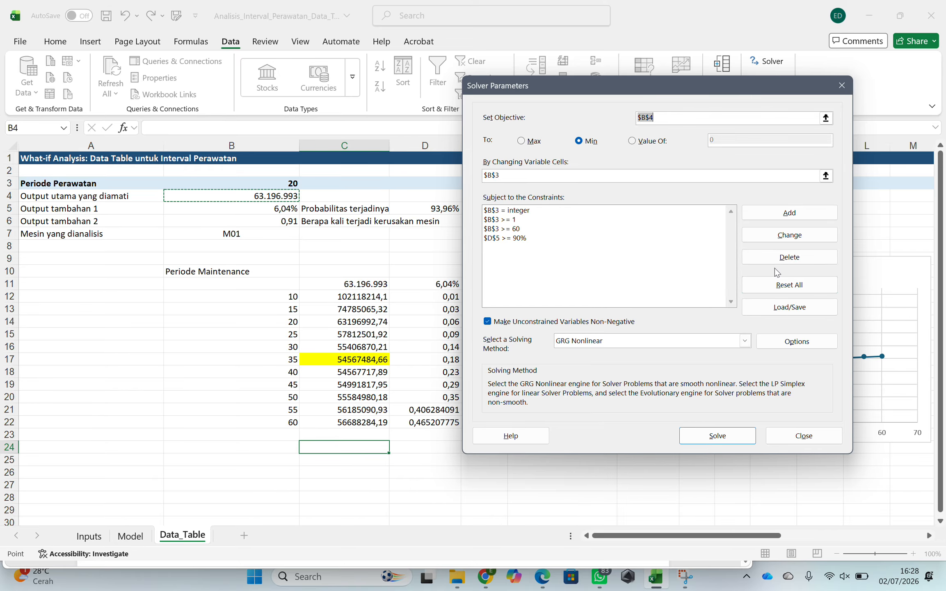
Replace the Solver constraint $D$5 >= 90% with one that requires the reliability in D5 to be >= 0,9.
{"action": "left_click", "coordinate": [542, 239]}
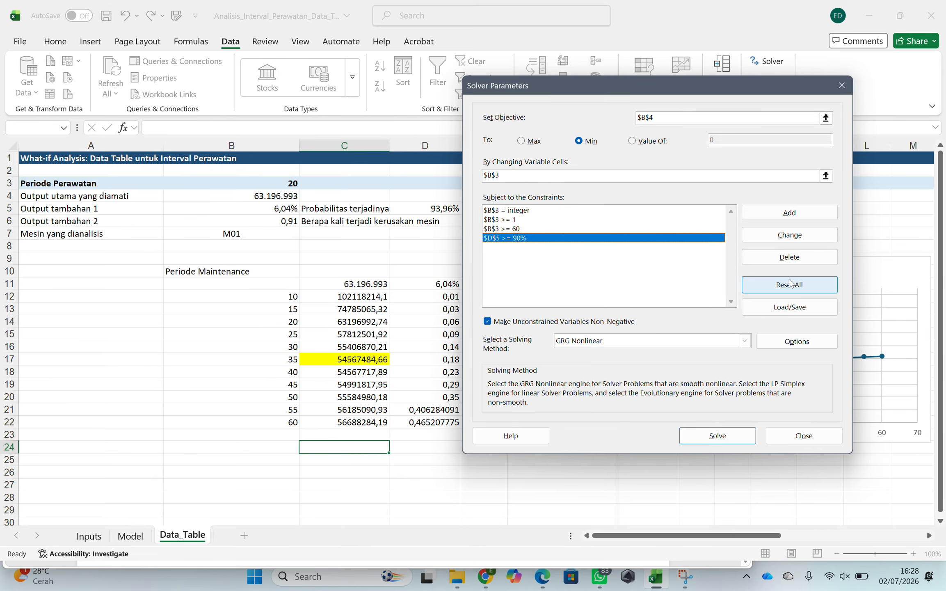
{"action": "left_click", "coordinate": [788, 258]}
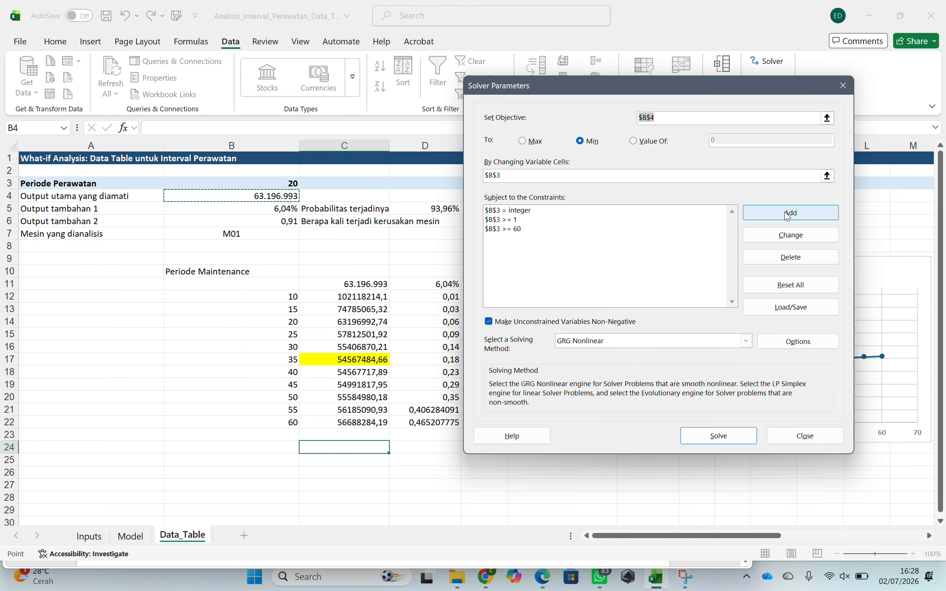
{"action": "left_click", "coordinate": [787, 215]}
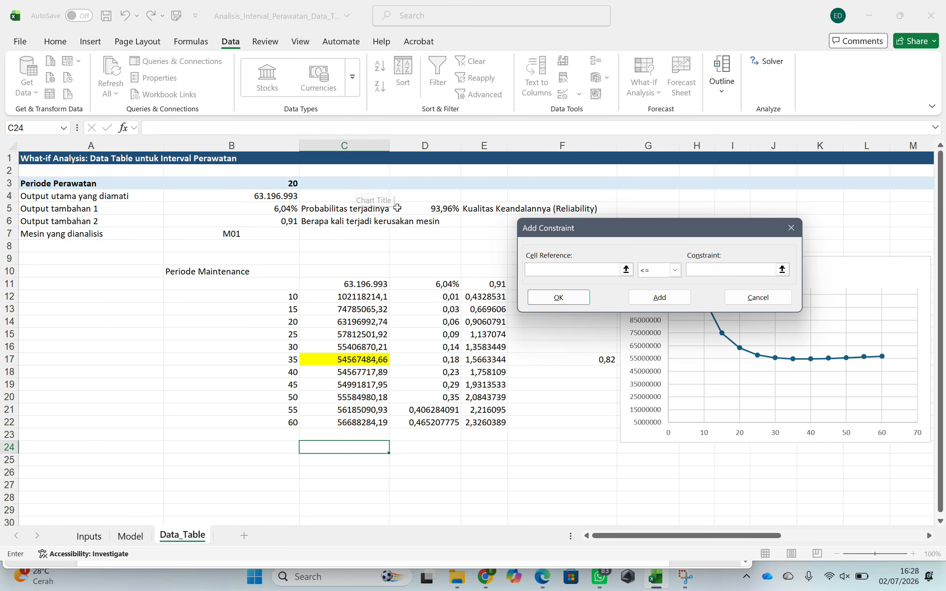
{"action": "left_click", "coordinate": [448, 210]}
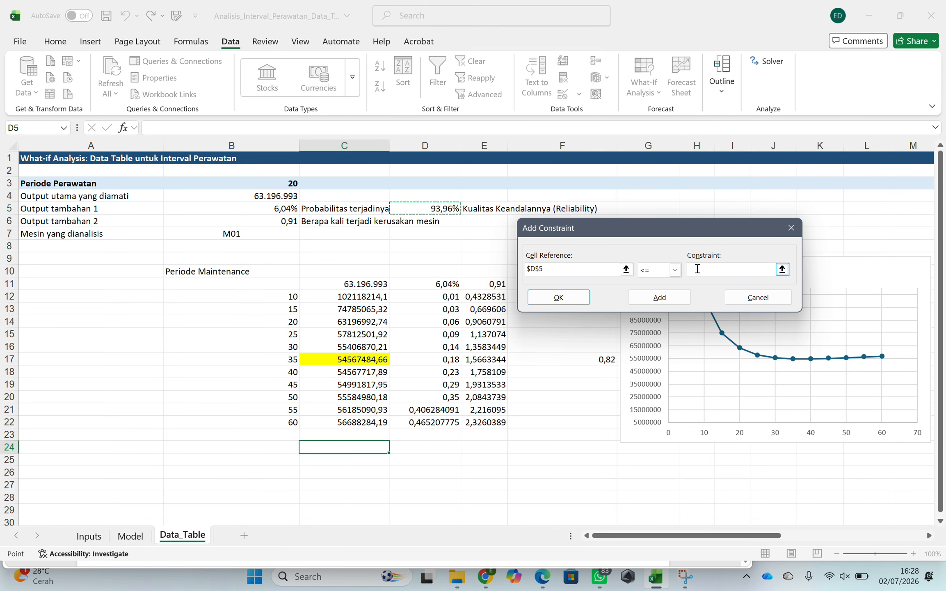
{"action": "left_click", "coordinate": [675, 270]}
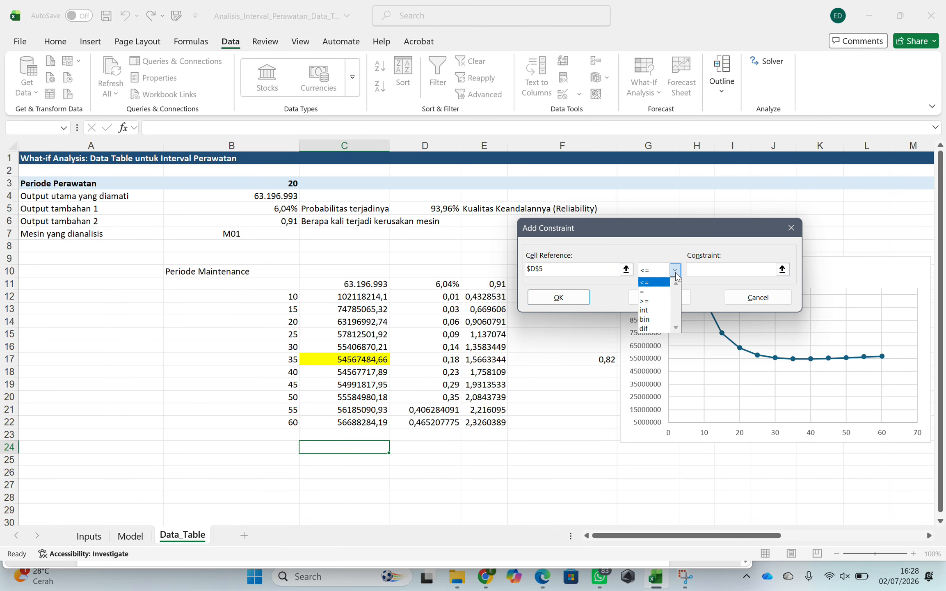
{"action": "left_click", "coordinate": [665, 301]}
{"action": "left_click", "coordinate": [706, 270]}
{"action": "type", "text": "0,9"}
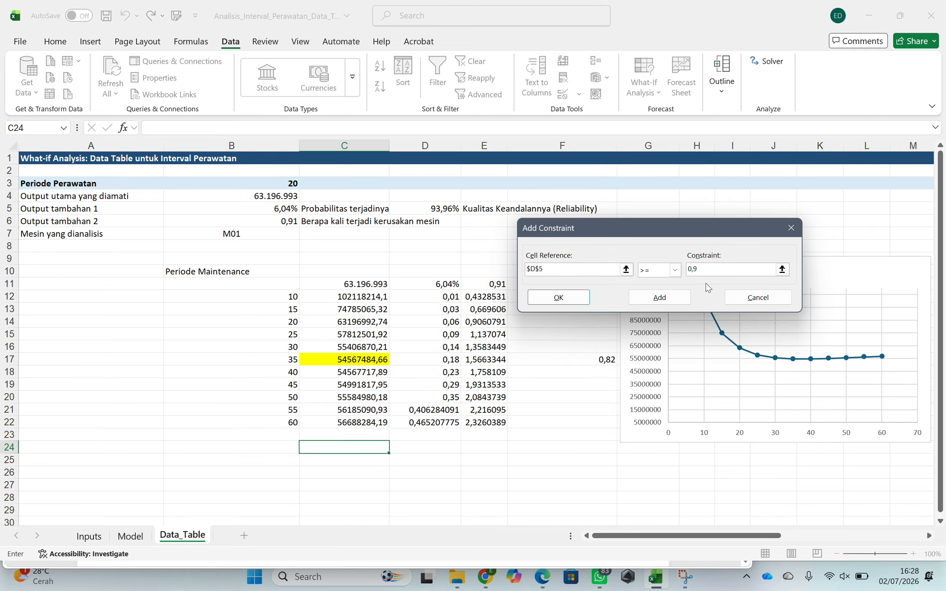
{"action": "left_click", "coordinate": [645, 299]}
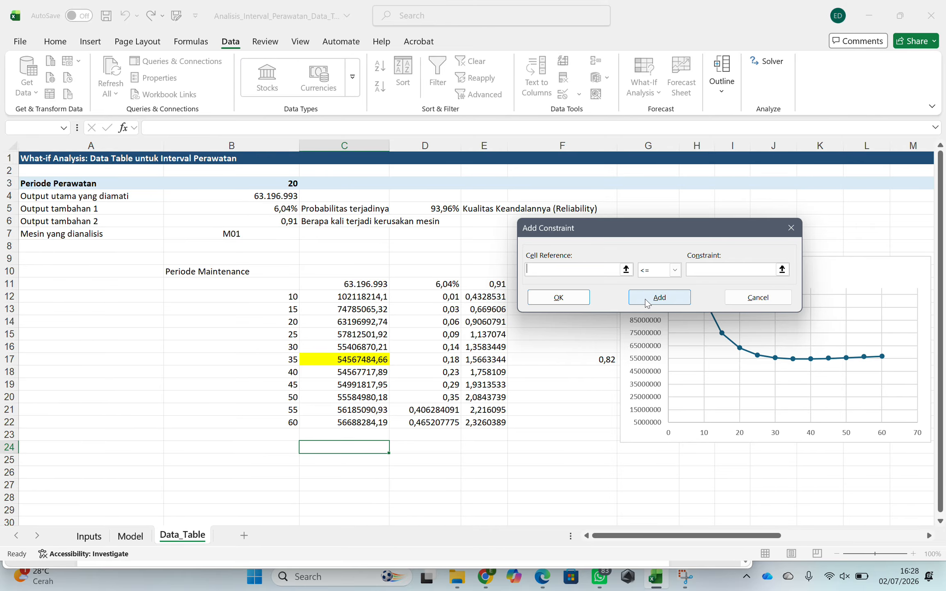
{"action": "left_click", "coordinate": [752, 298]}
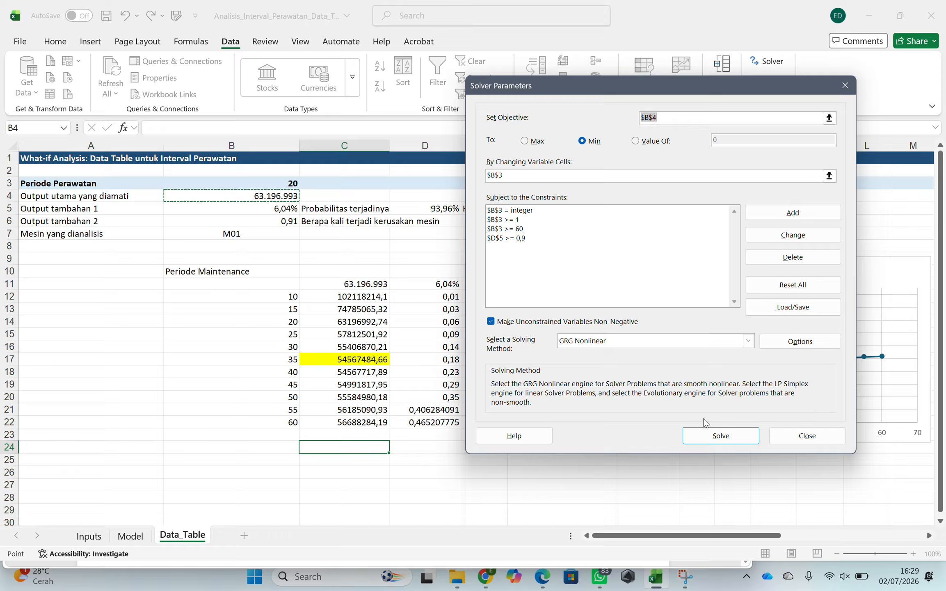
Set the Solver's solving method to Evolutionary.
{"action": "left_click", "coordinate": [620, 339]}
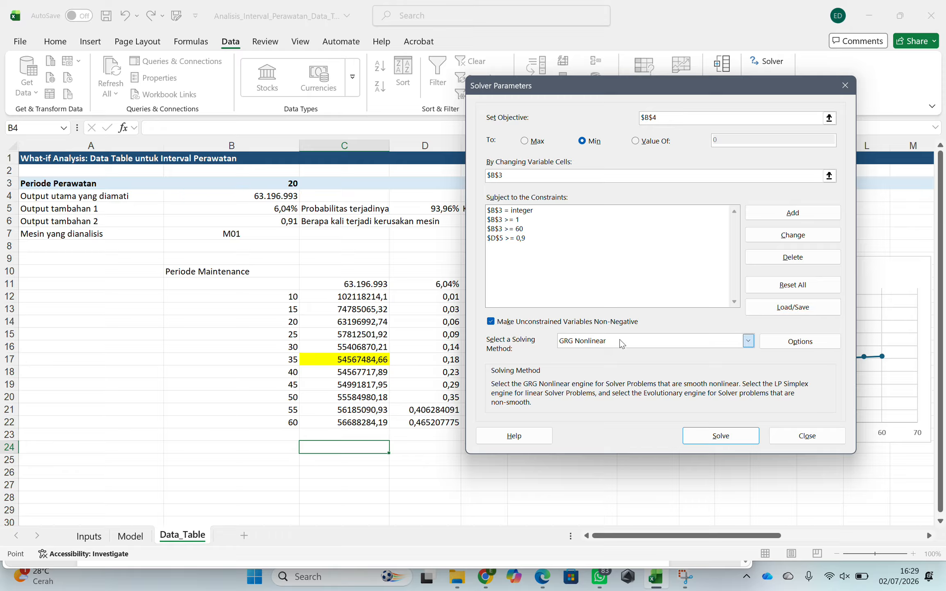
{"action": "left_click", "coordinate": [620, 339]}
{"action": "left_click", "coordinate": [584, 368]}
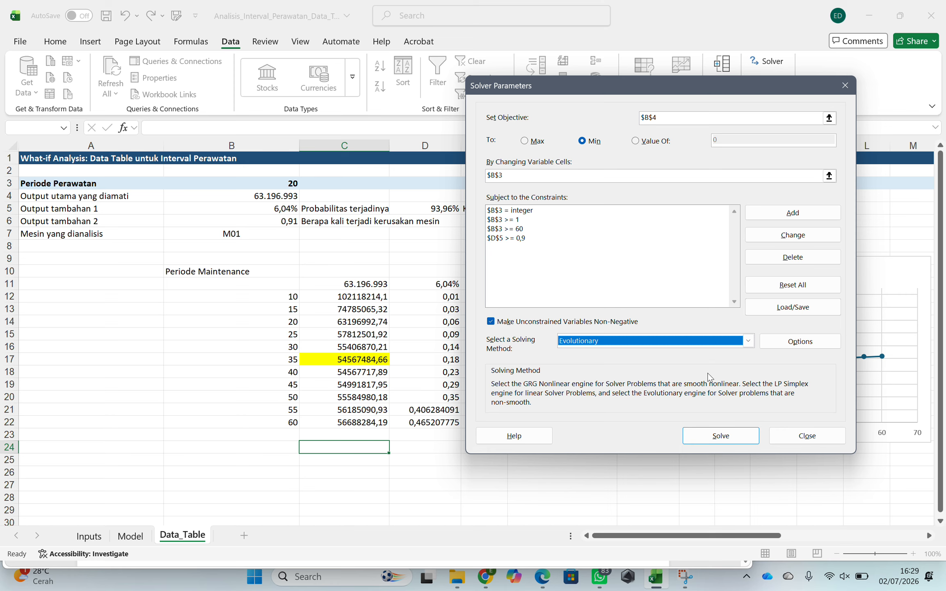
Replace the Solver constraint $B$3 >= 60 with one that requires the maintenance period in B3 to be <= 50.
{"action": "left_click", "coordinate": [514, 229]}
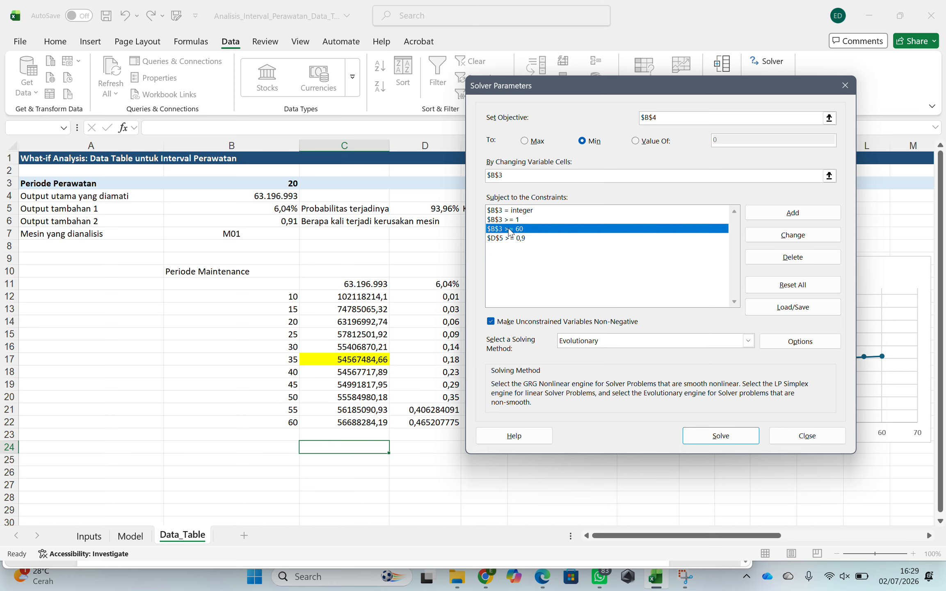
{"action": "left_click", "coordinate": [785, 257]}
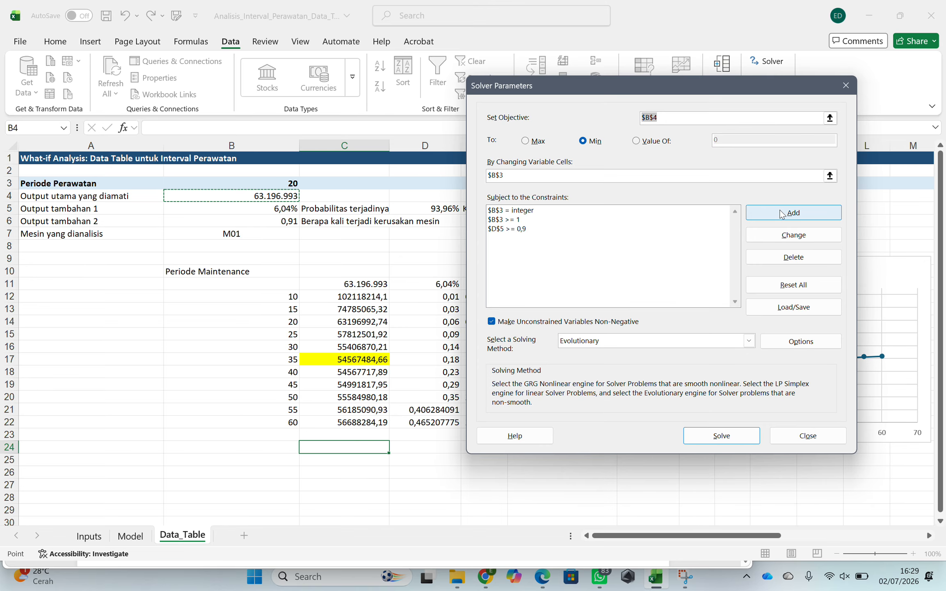
{"action": "left_click", "coordinate": [780, 213]}
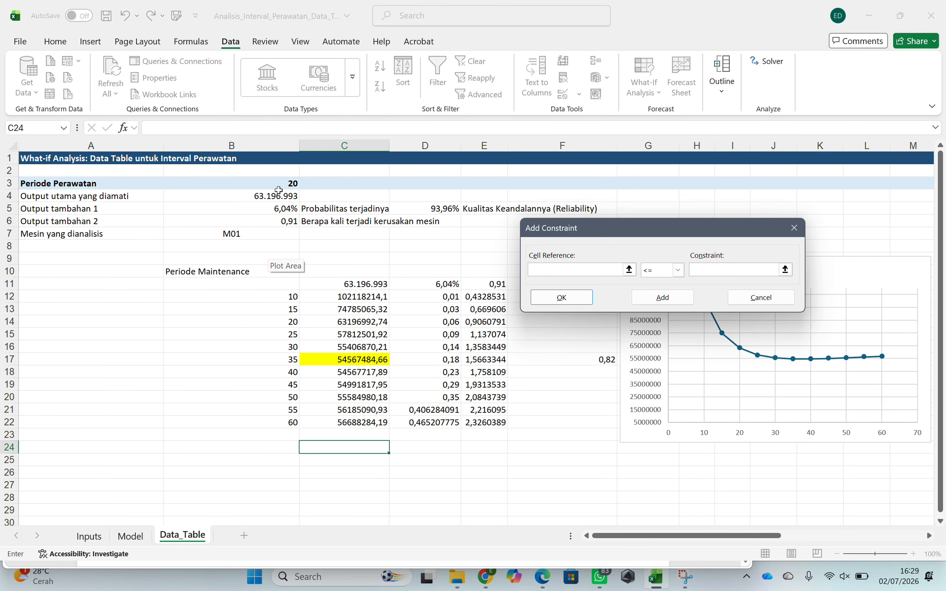
{"action": "left_click", "coordinate": [284, 181]}
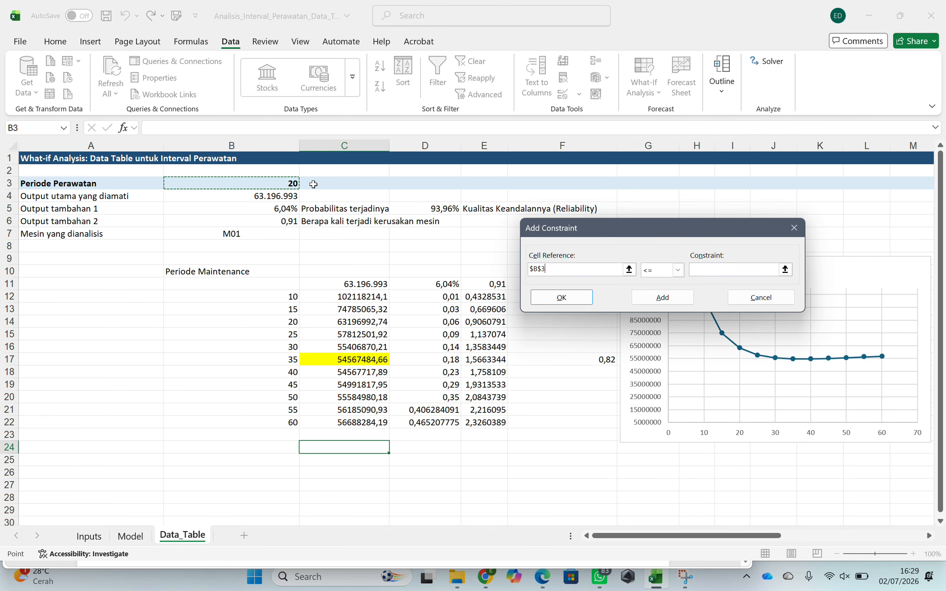
{"action": "left_click", "coordinate": [707, 267]}
{"action": "type", "text": "50"}
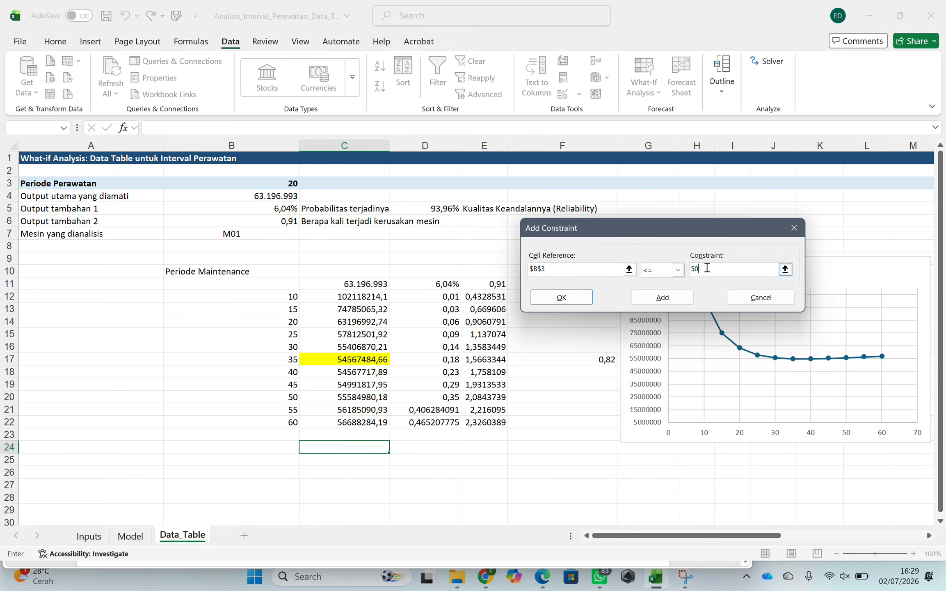
{"action": "left_click", "coordinate": [569, 297]}
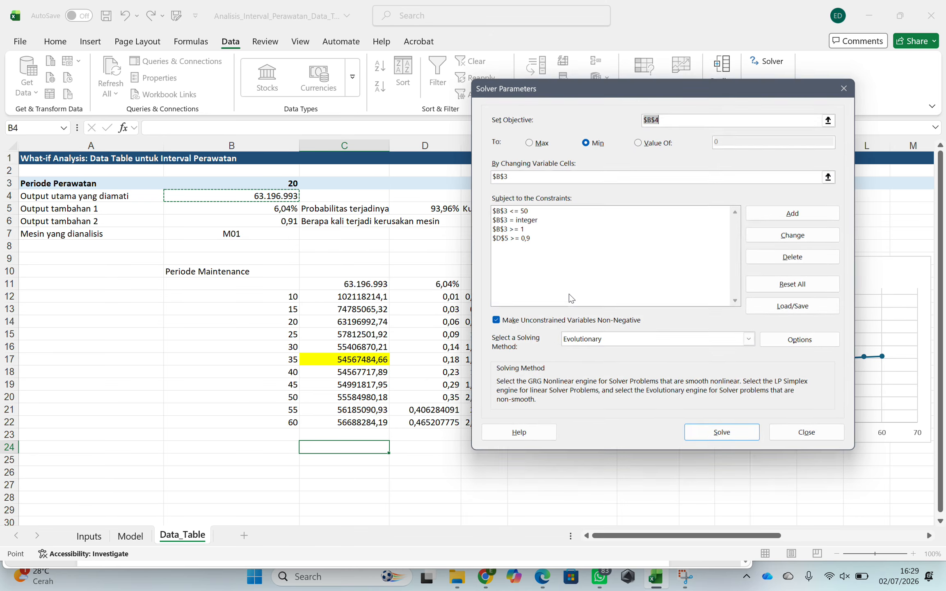
Solve the model, keep the Solver solution and select the maintenance period in B3.
{"action": "left_click", "coordinate": [722, 438]}
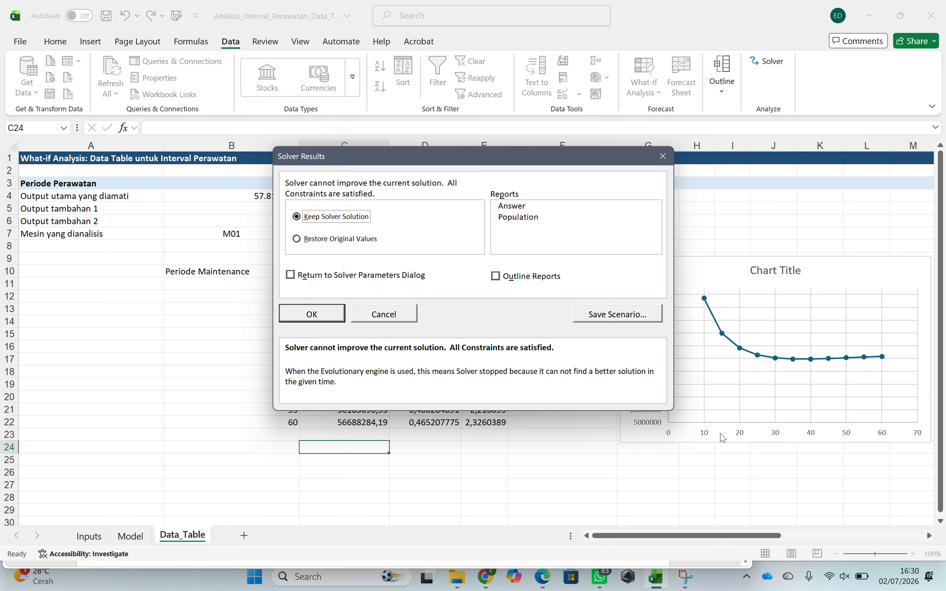
{"action": "left_click", "coordinate": [313, 313]}
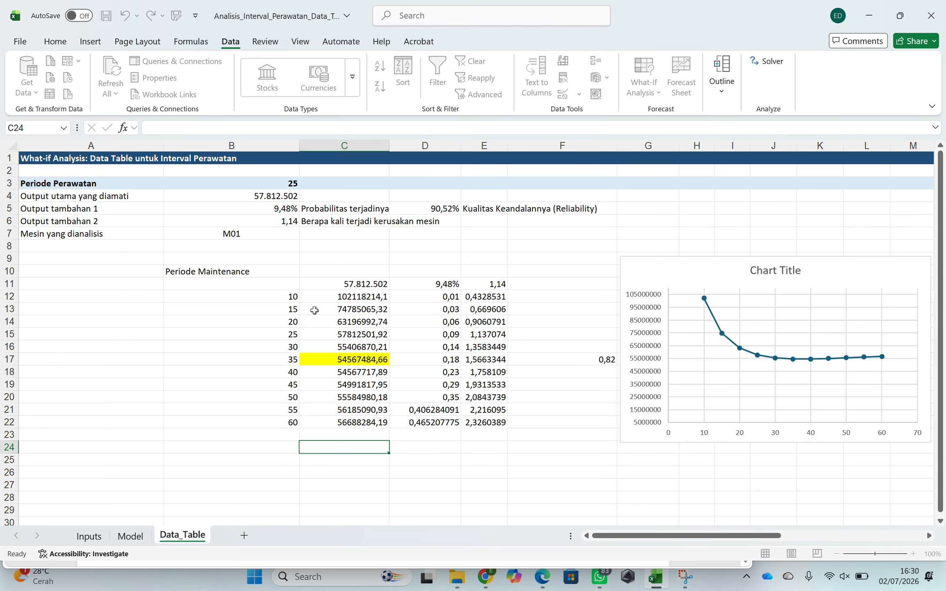
{"action": "left_click", "coordinate": [274, 180]}
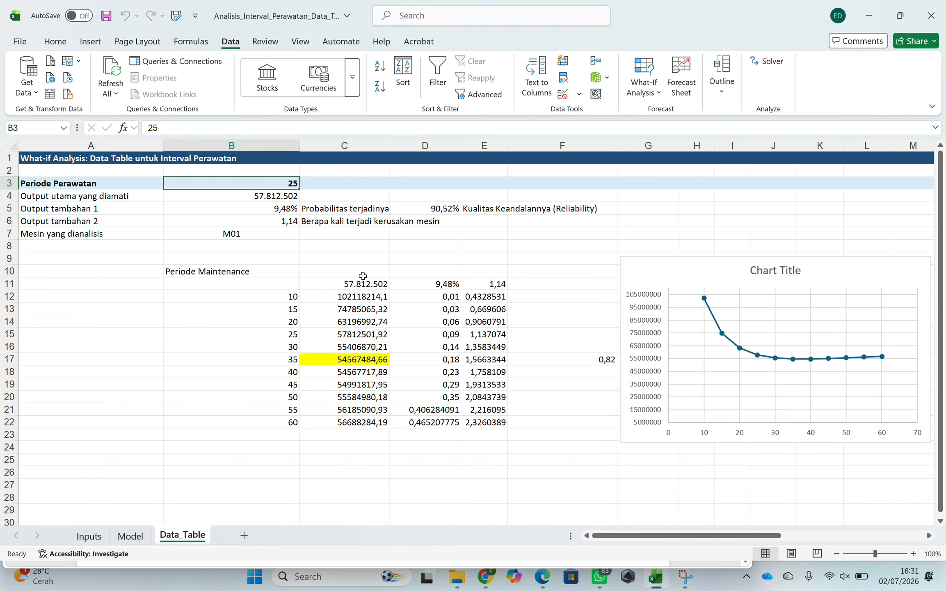
Review the objective, variable cell, constraints and solving method in the Solver parameters without solving again.
{"action": "left_click", "coordinate": [769, 66]}
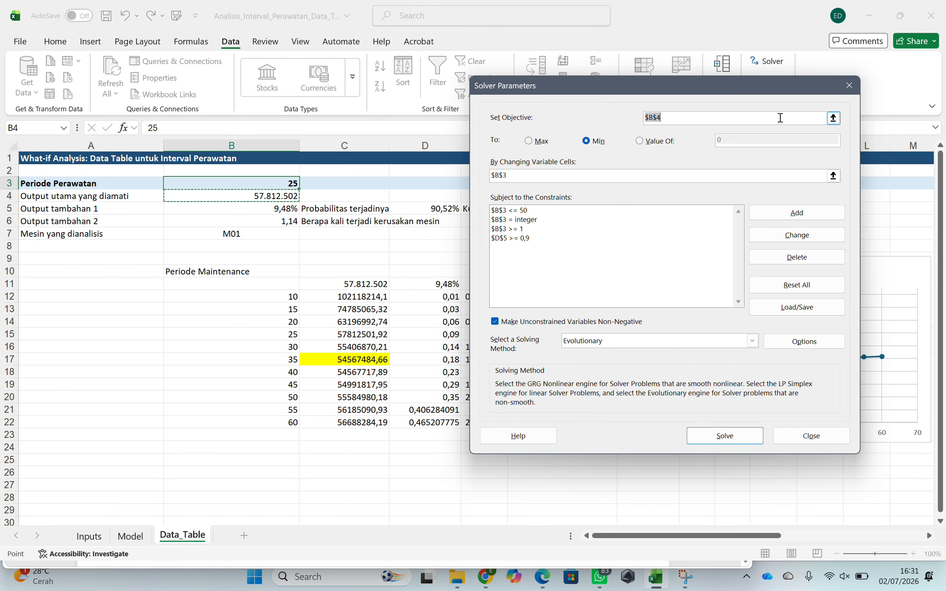
{"action": "left_click", "coordinate": [849, 86]}
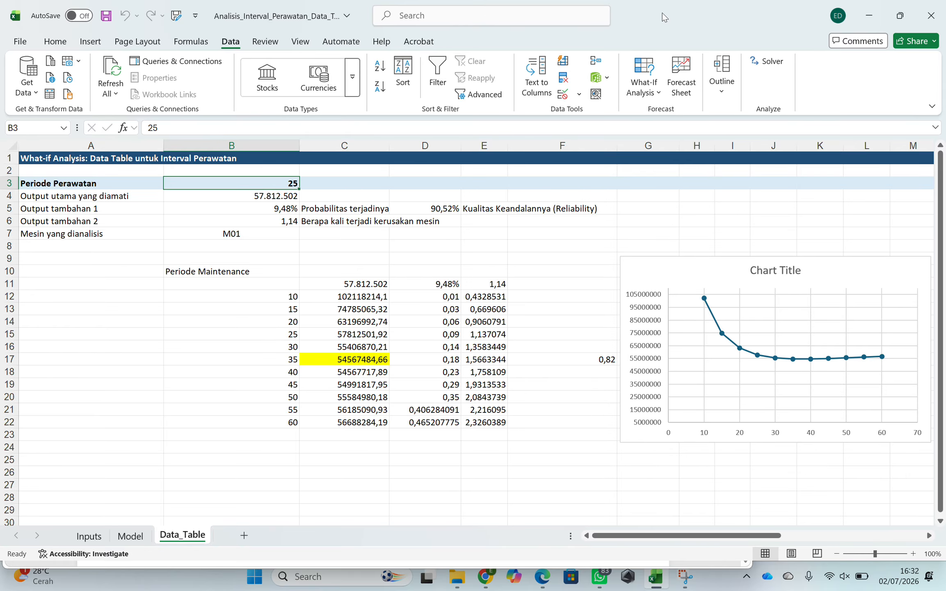
{"action": "left_click", "coordinate": [769, 65]}
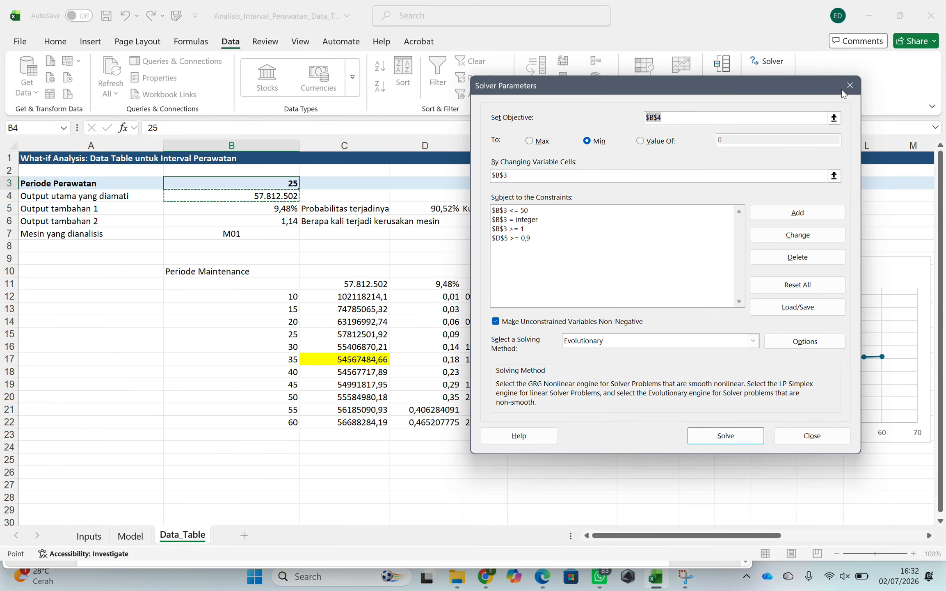
{"action": "left_click", "coordinate": [852, 87]}
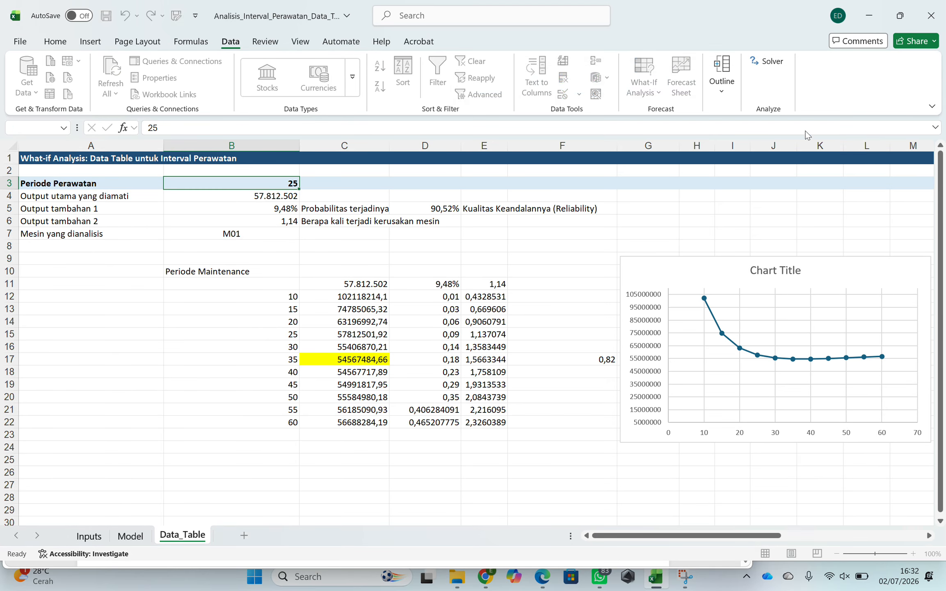
{"action": "right_click", "coordinate": [178, 531]}
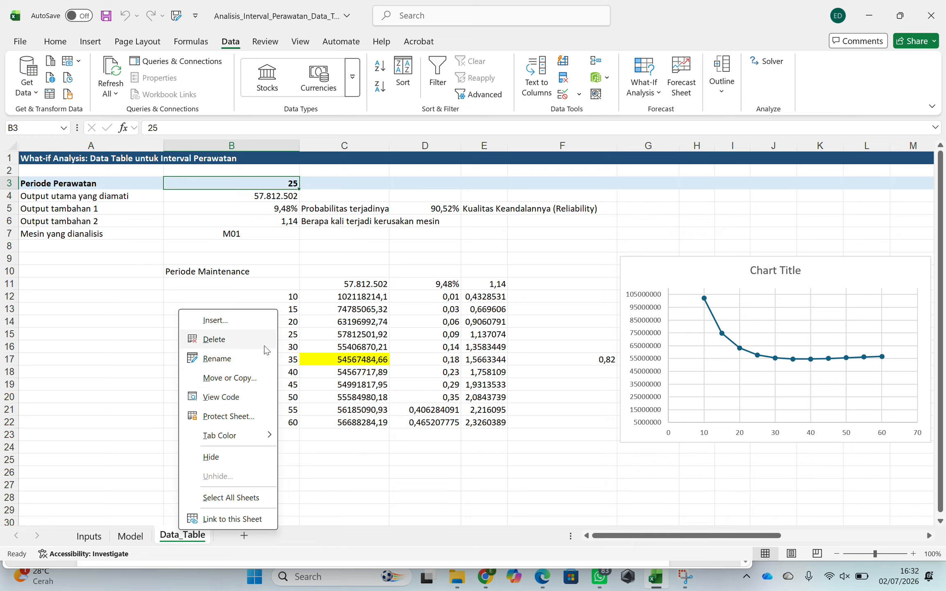
{"action": "left_click", "coordinate": [222, 377]}
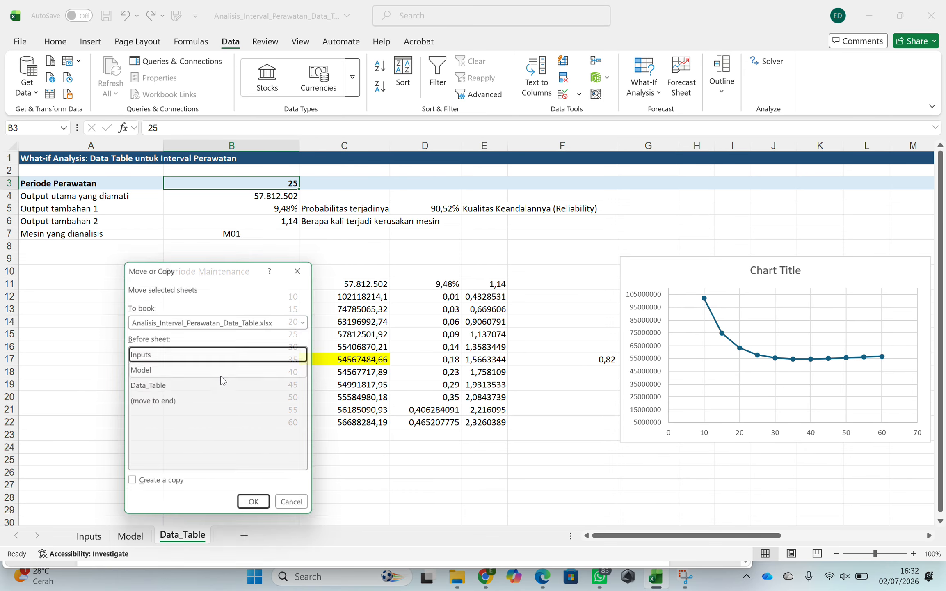
{"action": "left_click", "coordinate": [162, 392]}
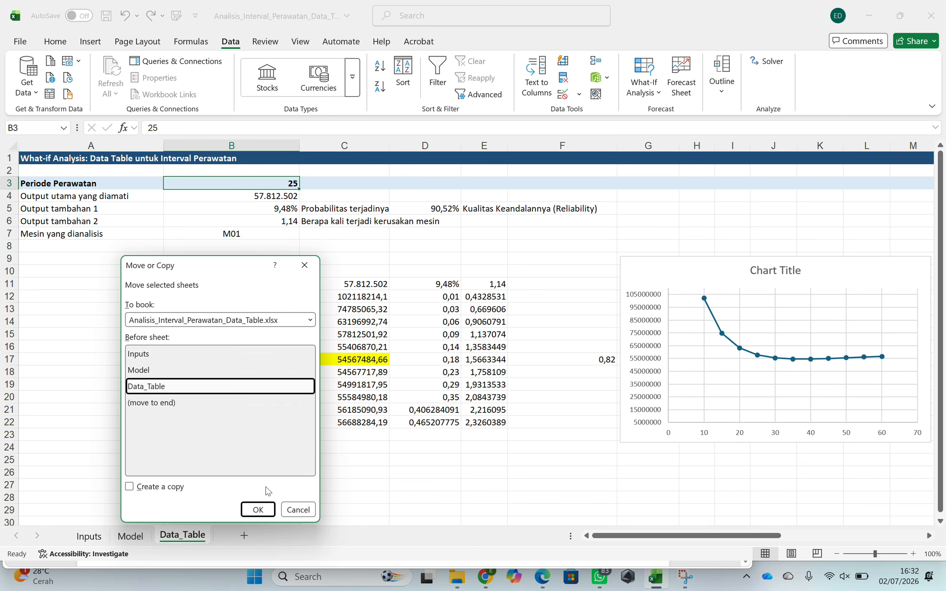
{"action": "left_click", "coordinate": [259, 508]}
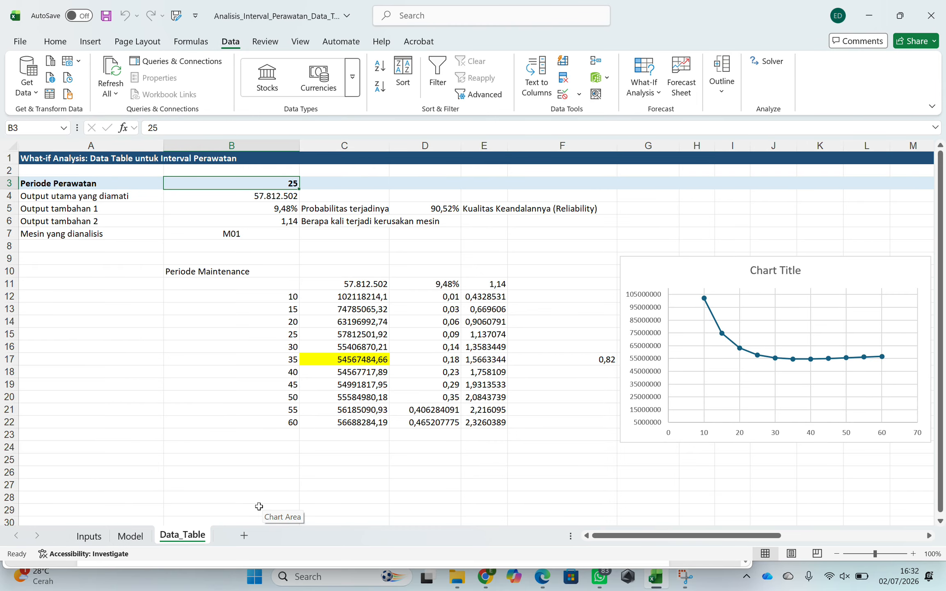
Create a copy of the Data_Table sheet placed before the original, and compare the copy with the original.
{"action": "right_click", "coordinate": [195, 539]}
{"action": "left_click", "coordinate": [228, 382]}
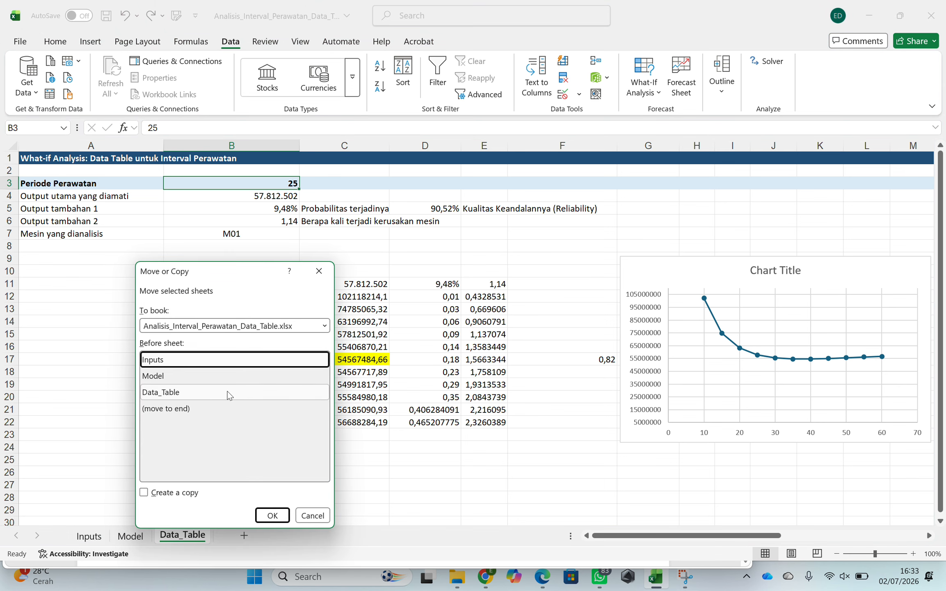
{"action": "left_click", "coordinate": [221, 393]}
{"action": "left_click", "coordinate": [179, 493]}
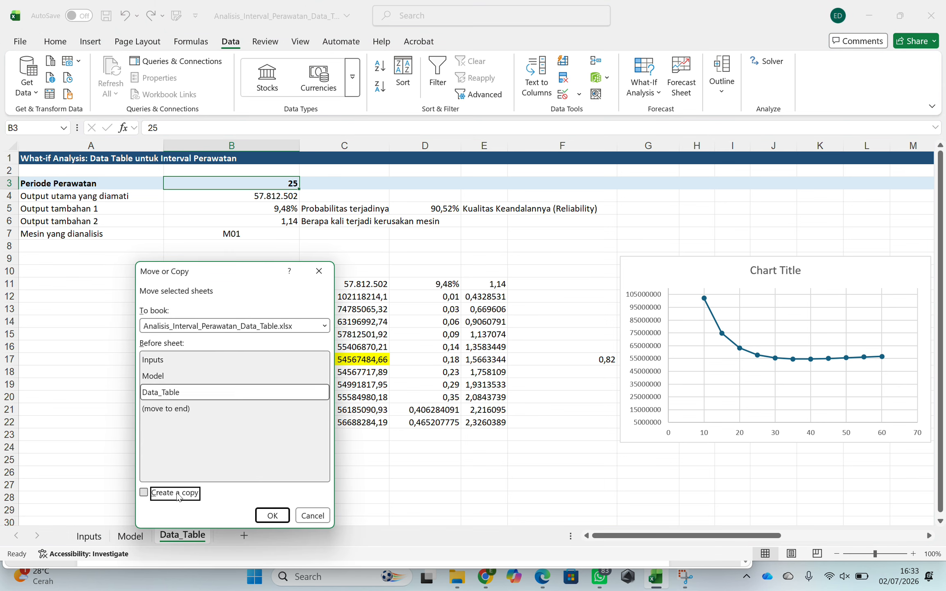
{"action": "left_click", "coordinate": [263, 513]}
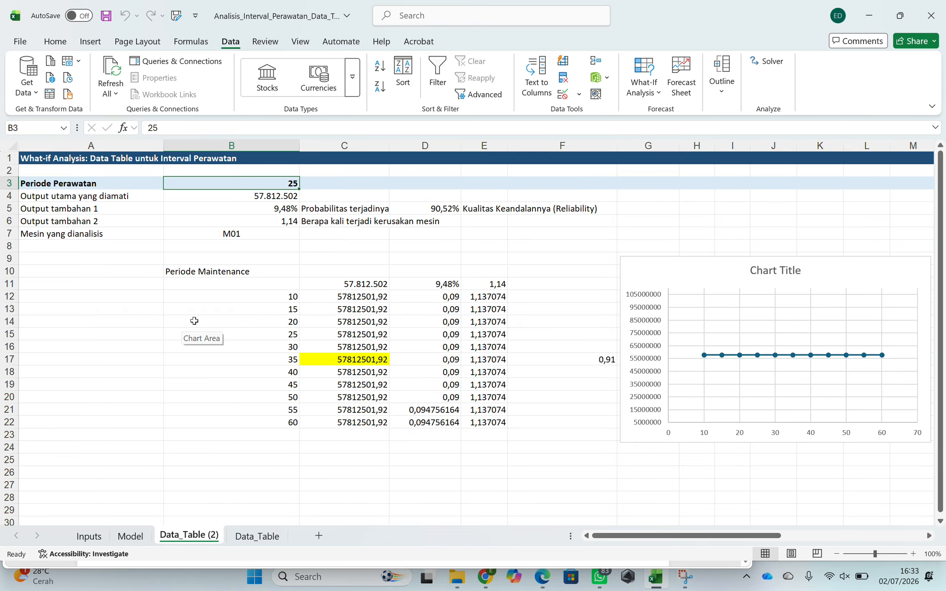
{"action": "left_click", "coordinate": [253, 537]}
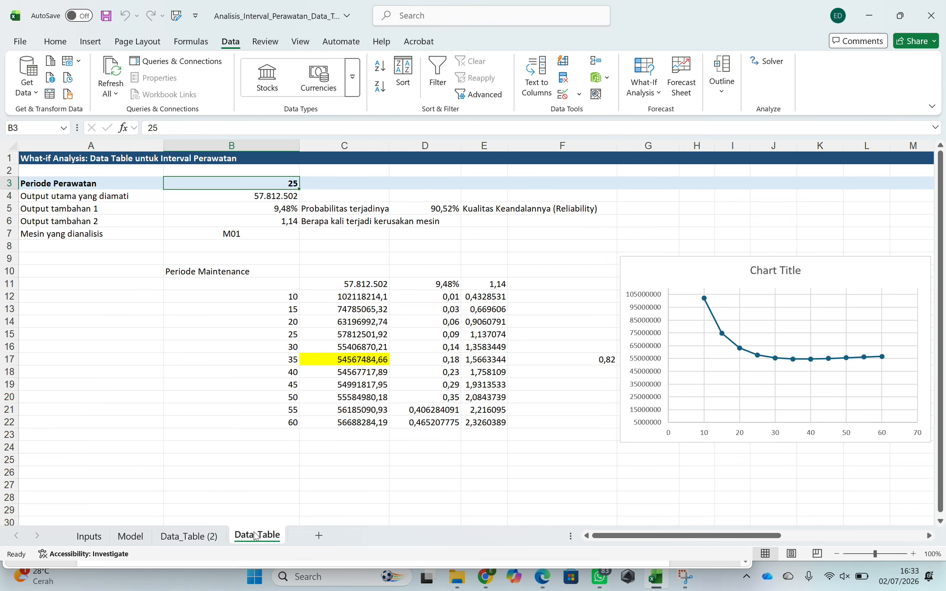
{"action": "left_click", "coordinate": [197, 540]}
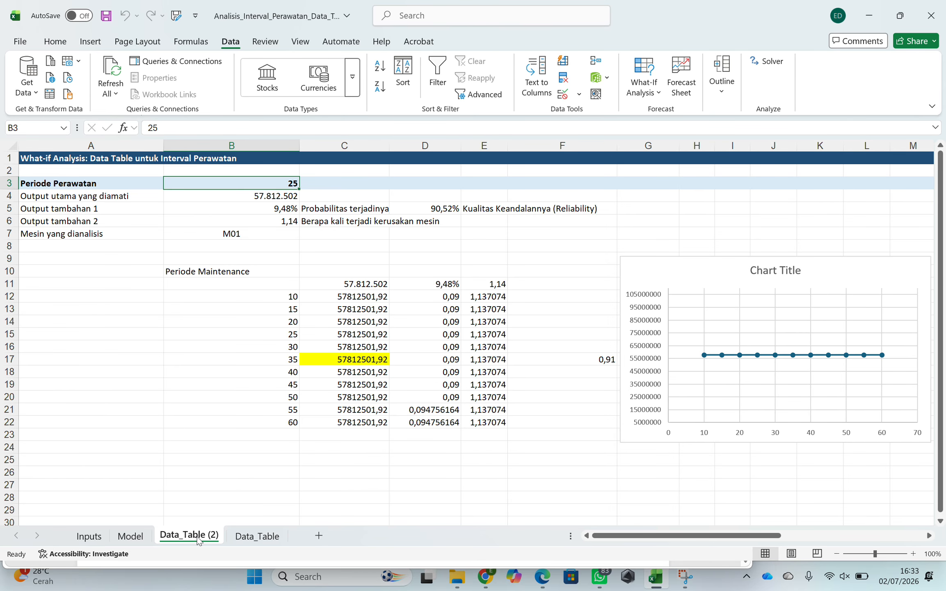
{"action": "left_click", "coordinate": [257, 535]}
{"action": "left_click", "coordinate": [189, 535]}
Reset all Solver options and cell selections on the copied Data_Table (2) sheet.
{"action": "left_click", "coordinate": [767, 61]}
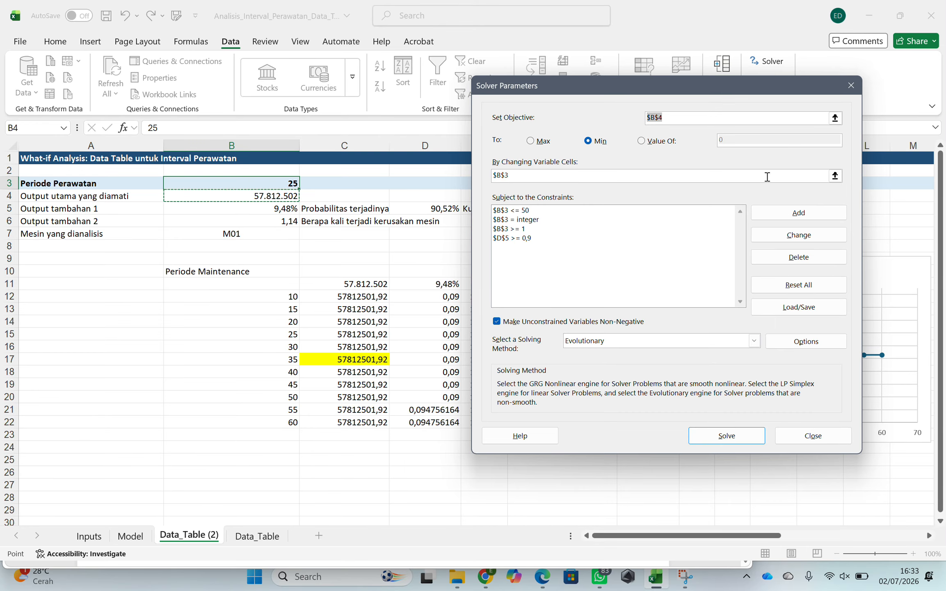
{"action": "left_click", "coordinate": [796, 285]}
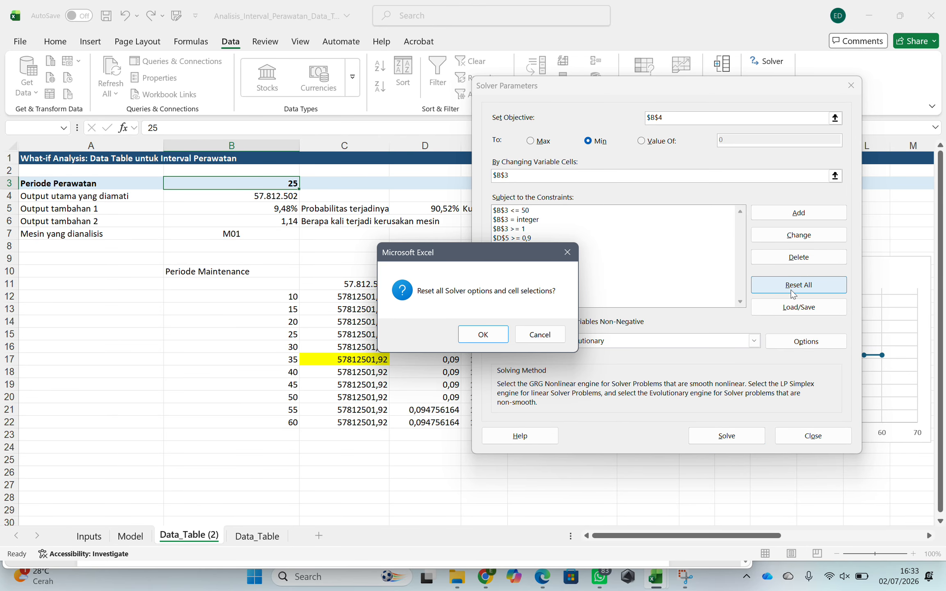
{"action": "left_click", "coordinate": [488, 335]}
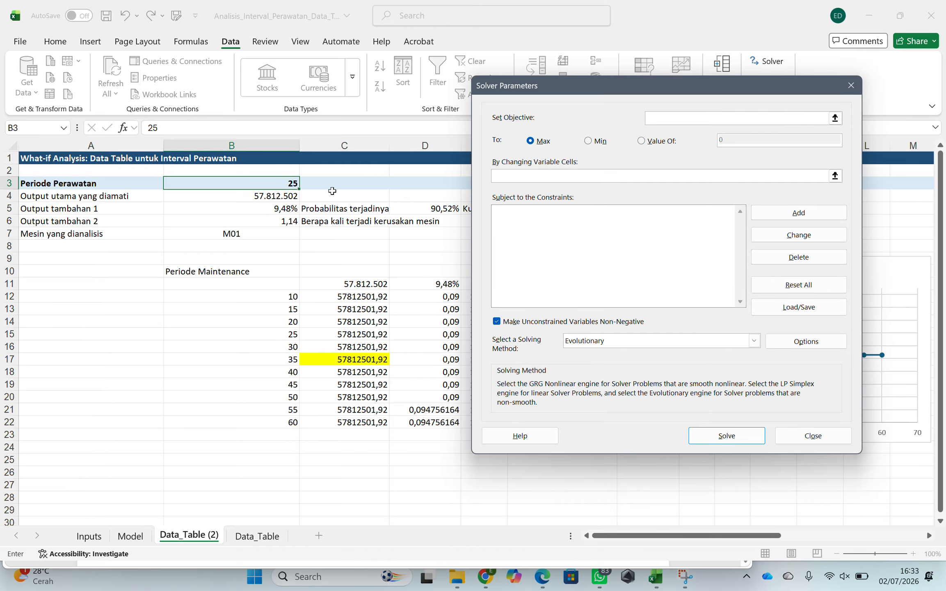
Set Solver to minimise the main output in B4 by changing the maintenance period in B3.
{"action": "left_click", "coordinate": [229, 197]}
{"action": "left_click", "coordinate": [588, 142]}
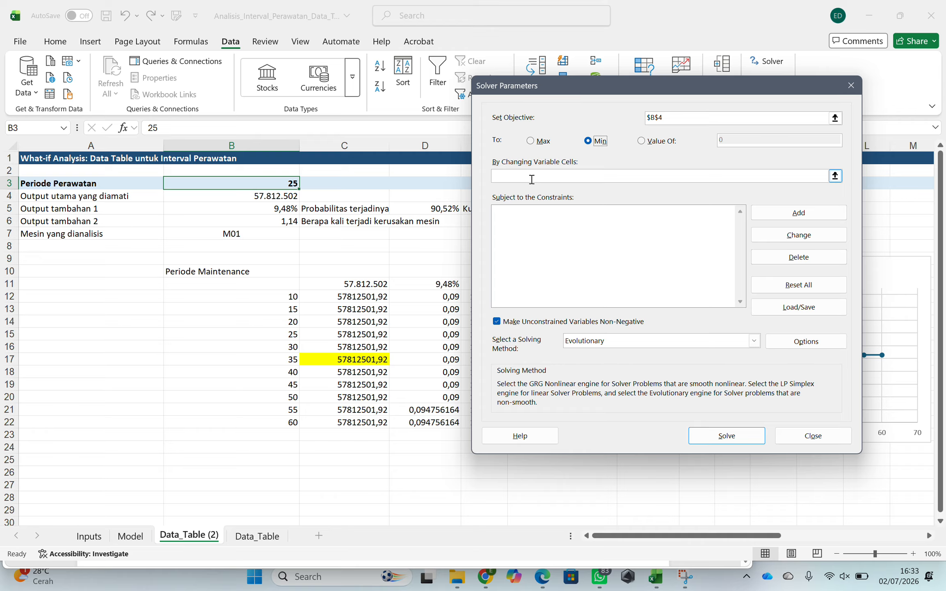
{"action": "left_click", "coordinate": [532, 179]}
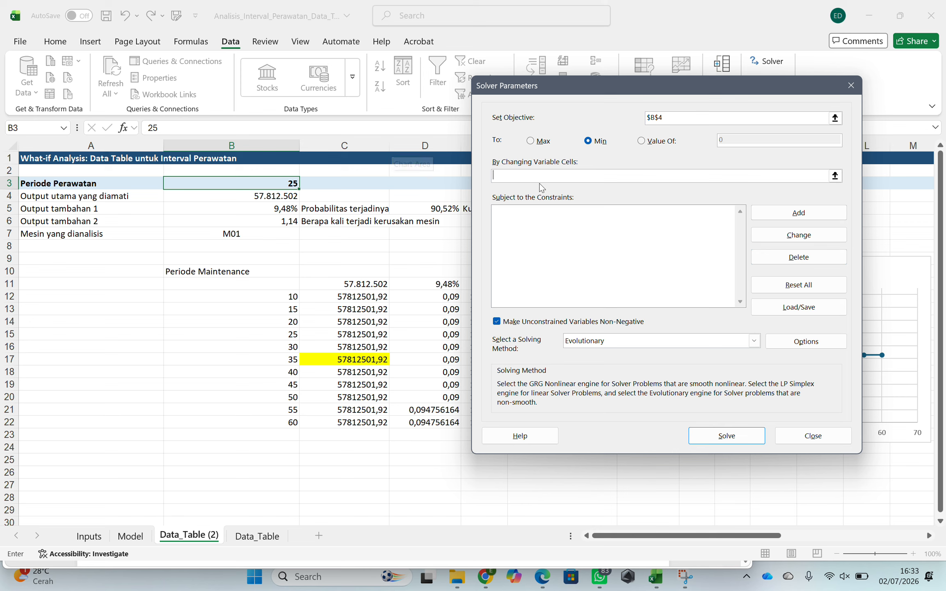
{"action": "left_click", "coordinate": [252, 184]}
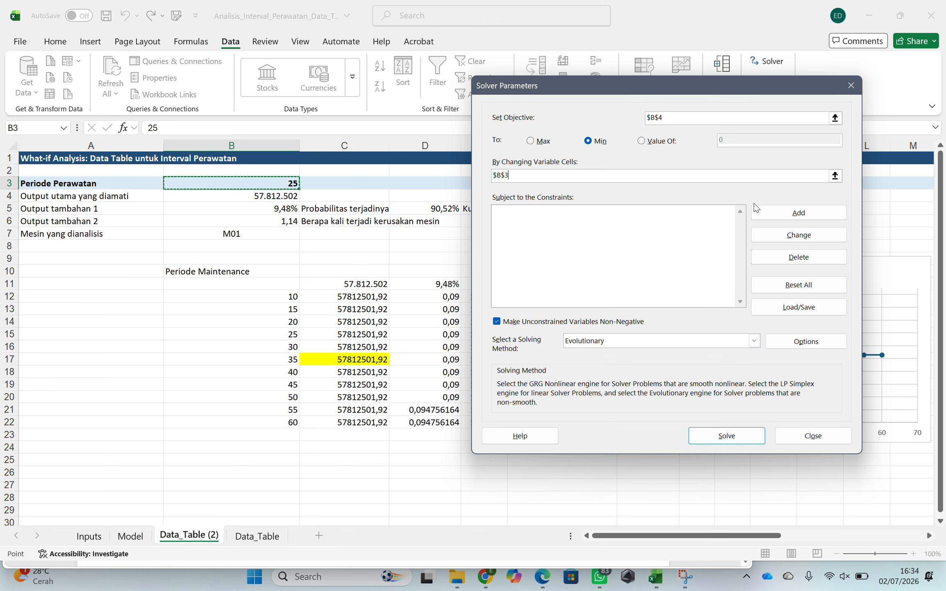
Add a Solver constraint requiring the maintenance period in B3 to be >= 1.
{"action": "left_click", "coordinate": [761, 211]}
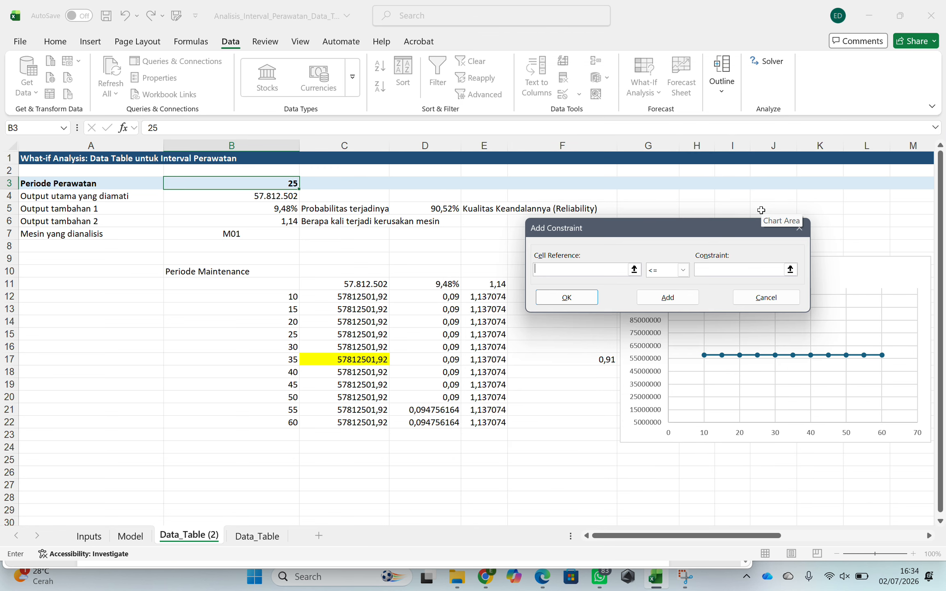
{"action": "left_click", "coordinate": [270, 184]}
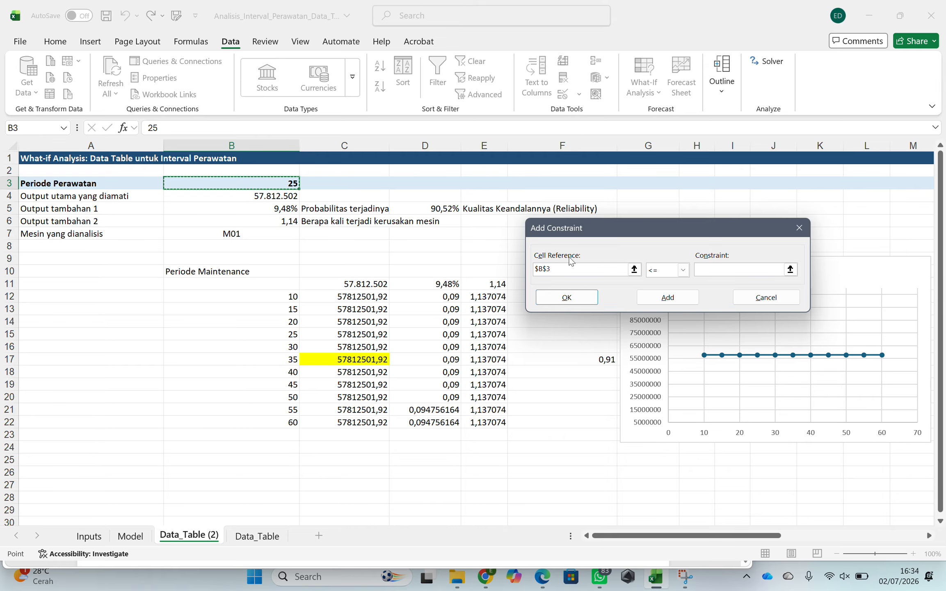
{"action": "left_click", "coordinate": [683, 270]}
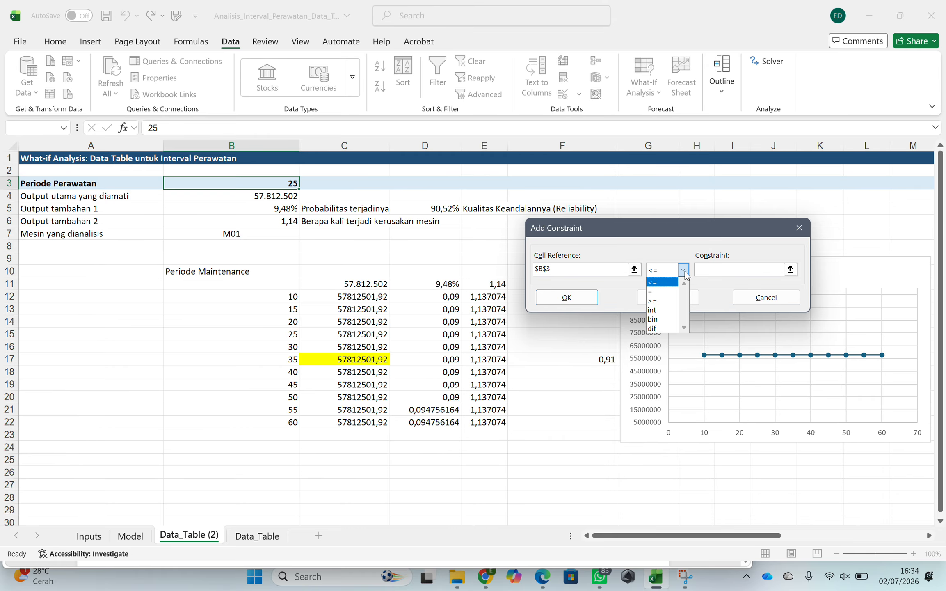
{"action": "left_click", "coordinate": [670, 301]}
{"action": "left_click", "coordinate": [719, 271]}
{"action": "type", "text": "1"}
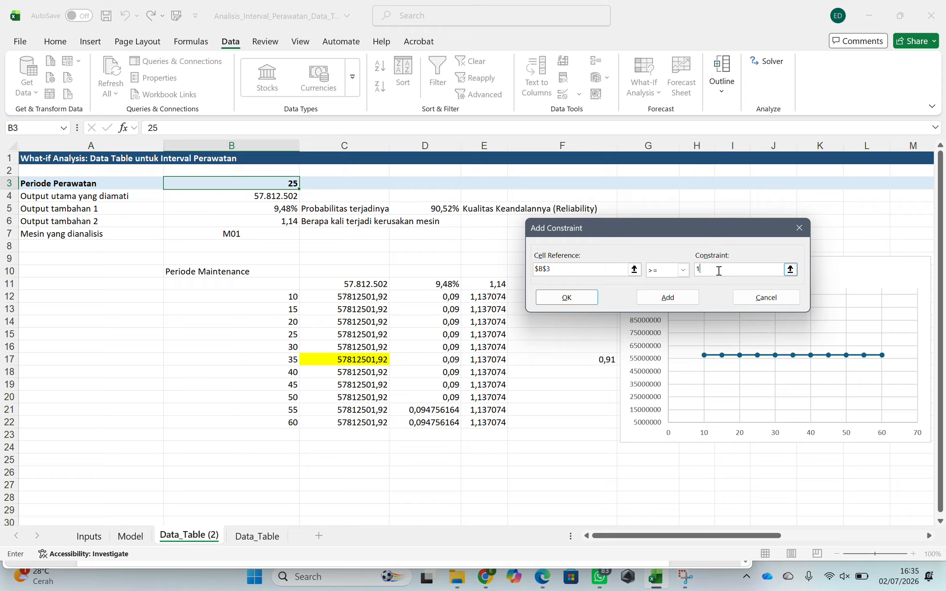
{"action": "left_click", "coordinate": [667, 297]}
Add a Solver constraint limiting the maintenance period in B3 to <= 50.
{"action": "left_click", "coordinate": [248, 183]}
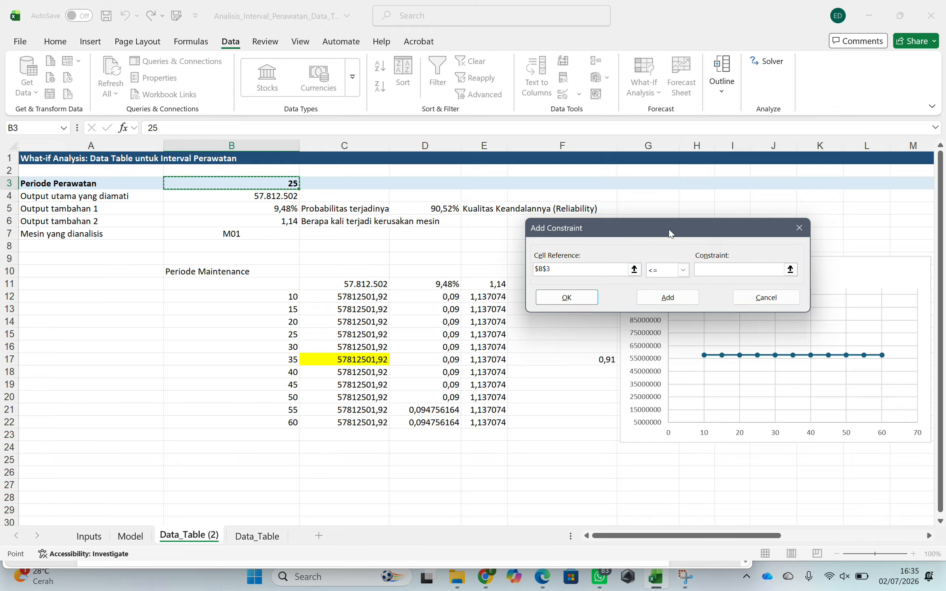
{"action": "left_click", "coordinate": [683, 270]}
{"action": "left_click", "coordinate": [665, 283]}
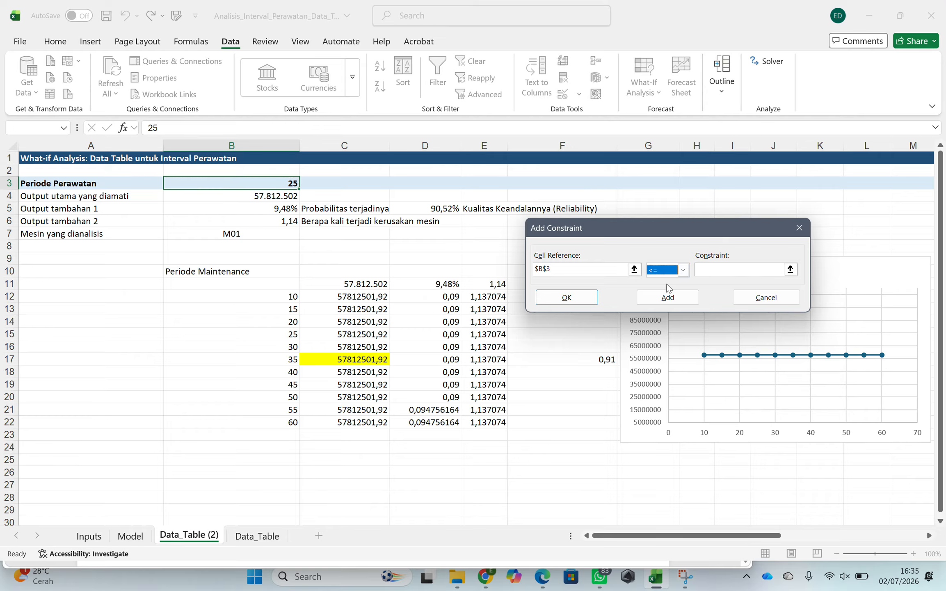
{"action": "left_click", "coordinate": [717, 271]}
{"action": "type", "text": "50"}
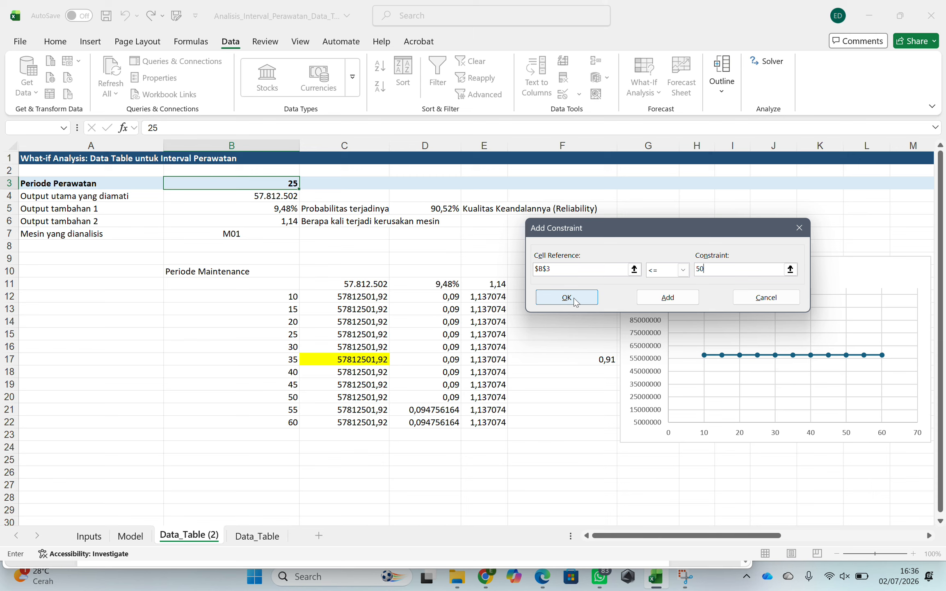
{"action": "left_click", "coordinate": [687, 303]}
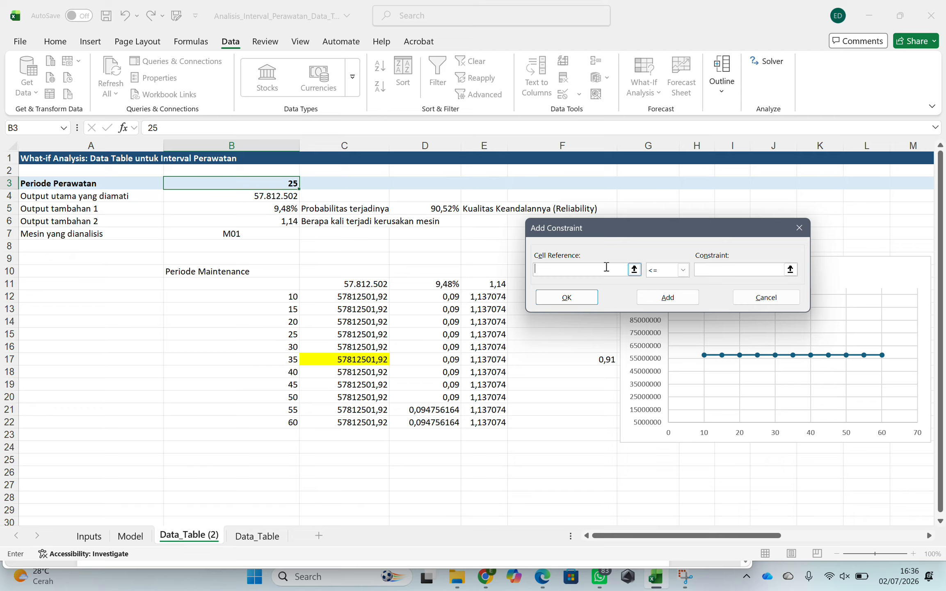
Add a Solver constraint requiring the maintenance period in B3 to be an integer.
{"action": "left_click", "coordinate": [282, 184]}
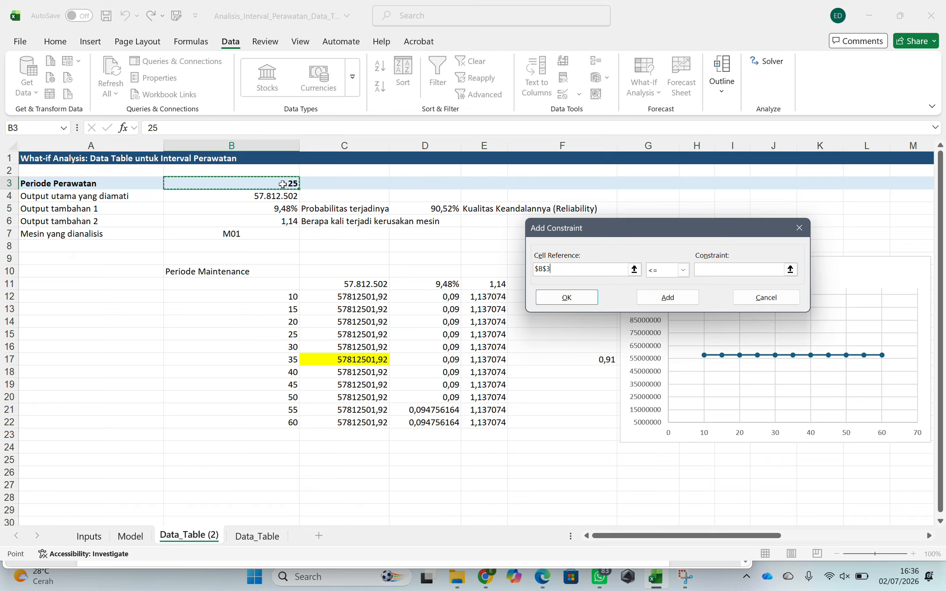
{"action": "left_click", "coordinate": [684, 271]}
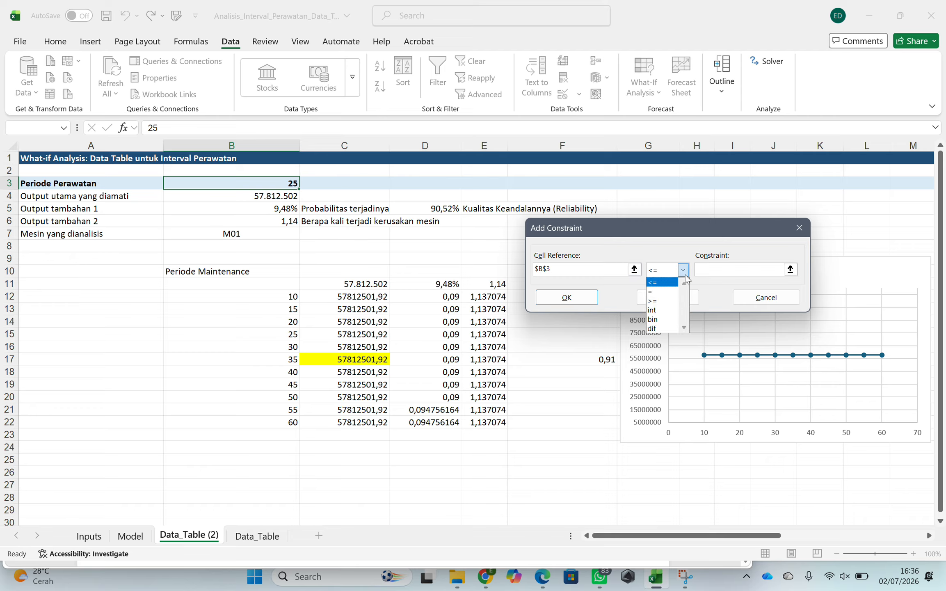
{"action": "left_click", "coordinate": [672, 311]}
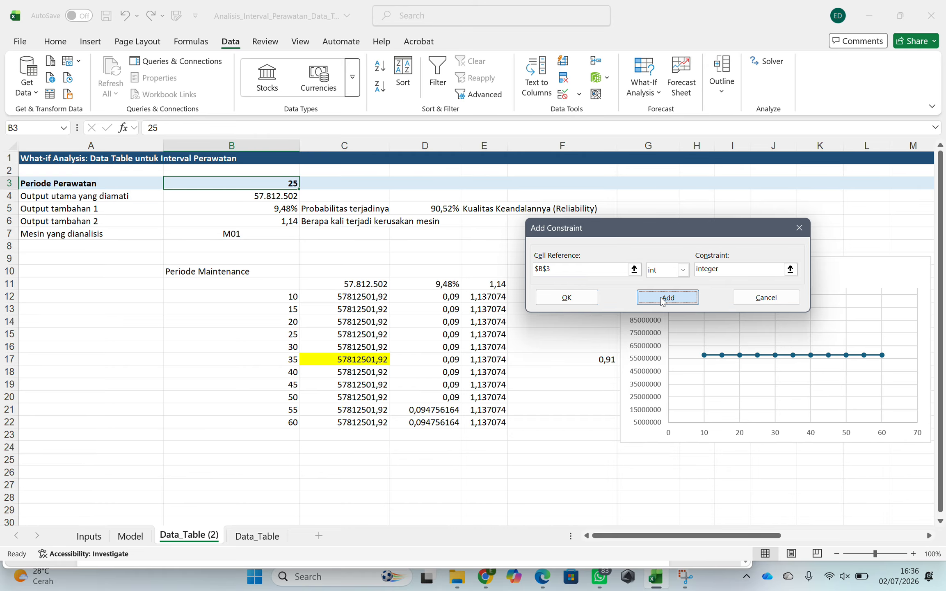
{"action": "left_click", "coordinate": [661, 297]}
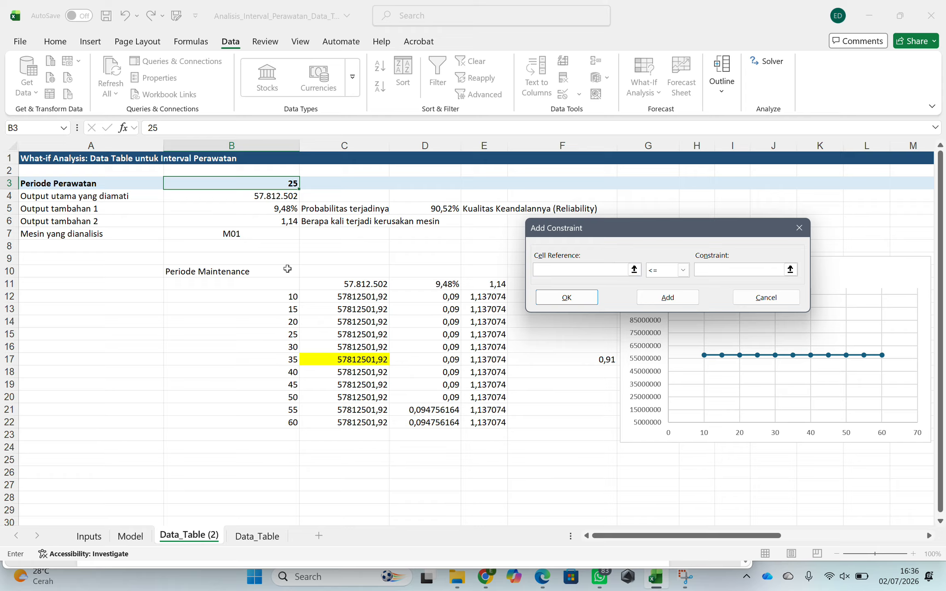
Add a Solver constraint requiring the reliability in D5 to be >= 0,9, and return to the Solver parameters.
{"action": "left_click", "coordinate": [256, 196]}
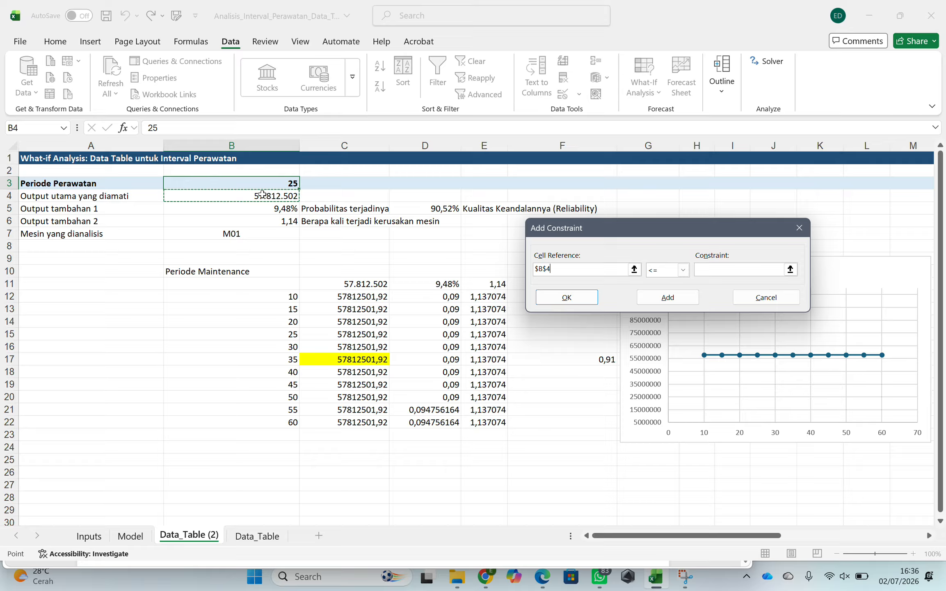
{"action": "left_click", "coordinate": [419, 209]}
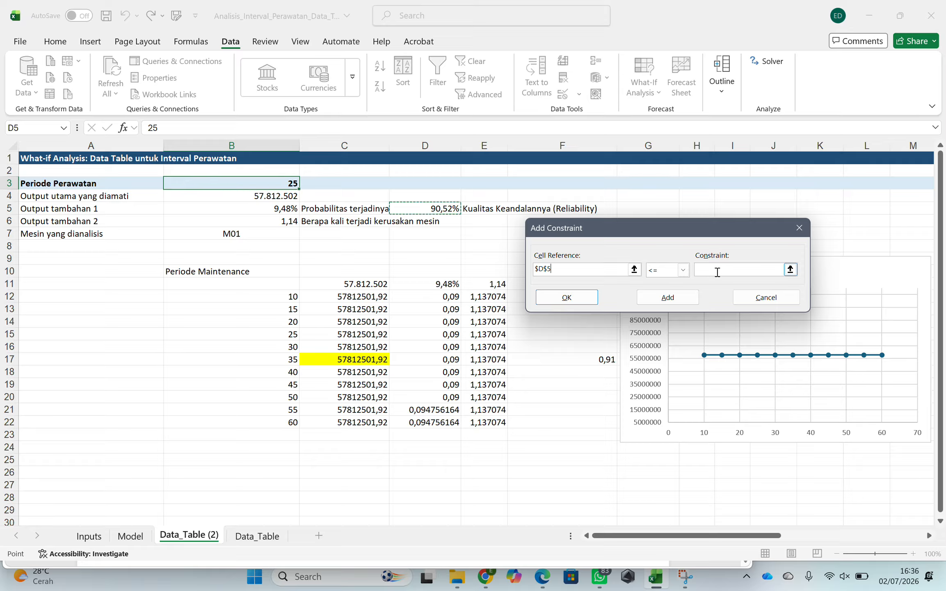
{"action": "left_click", "coordinate": [682, 270]}
{"action": "left_click", "coordinate": [655, 301]}
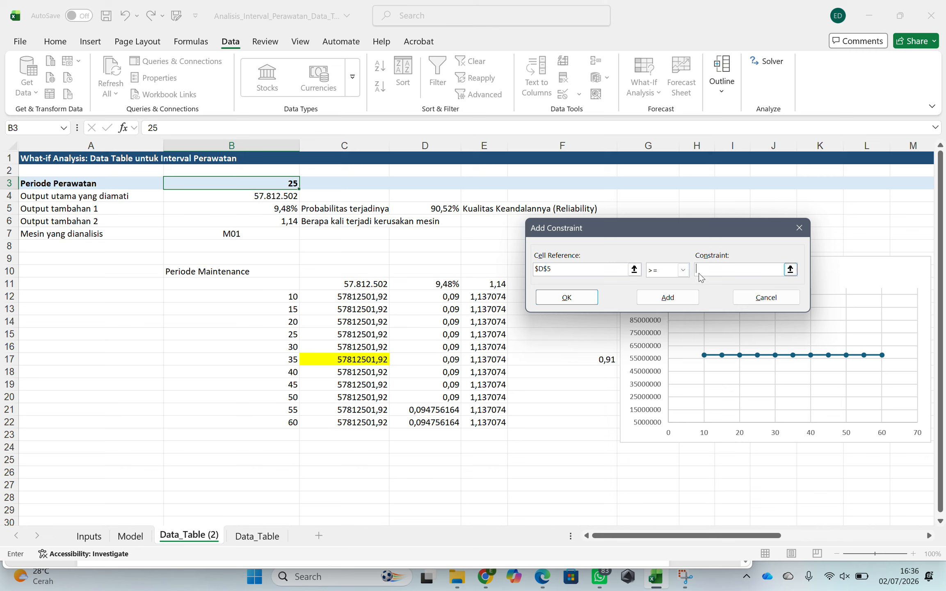
{"action": "left_click", "coordinate": [698, 274]}
{"action": "type", "text": "0,9"}
{"action": "left_click", "coordinate": [667, 297]}
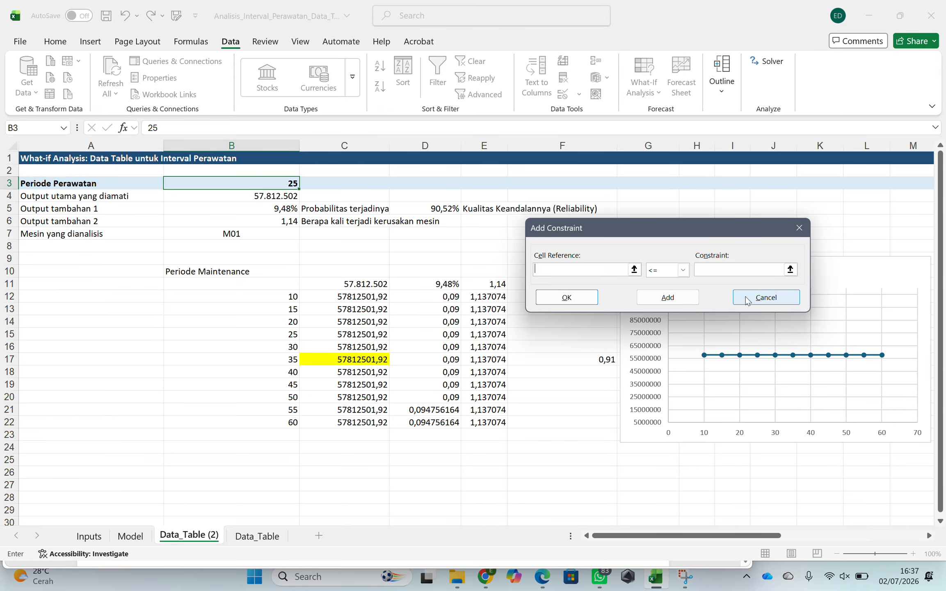
{"action": "left_click", "coordinate": [765, 297]}
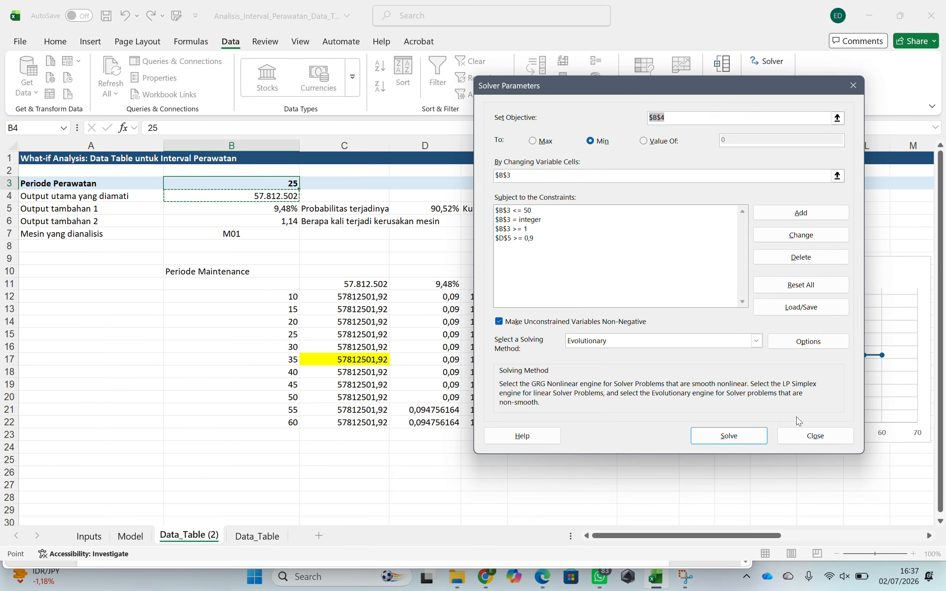
Leave Solver to set the maintenance period in B3 to 10, and reopen the Solver parameters.
{"action": "left_click", "coordinate": [805, 437]}
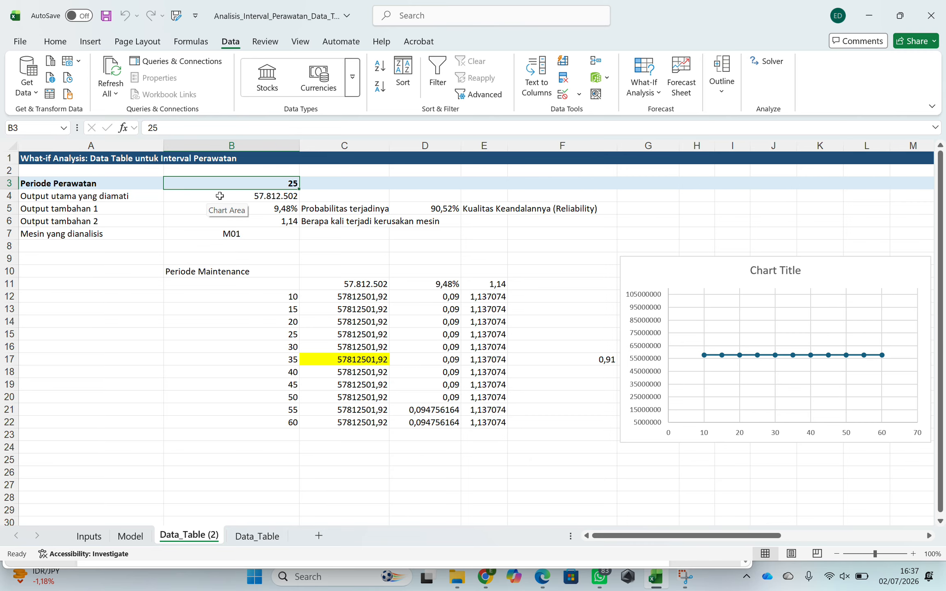
{"action": "type", "text": "10"}
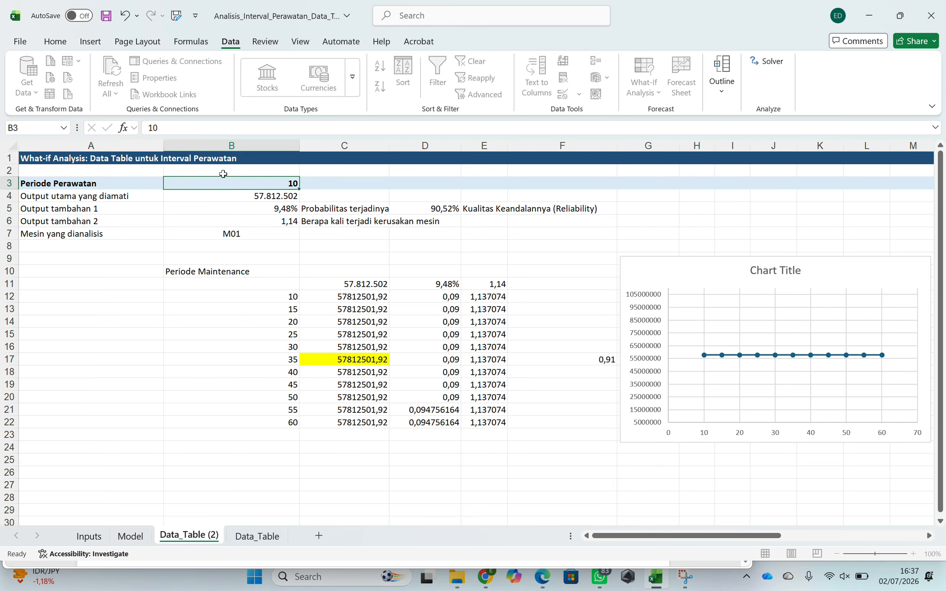
{"action": "key", "text": "Return"}
{"action": "left_click", "coordinate": [764, 61]}
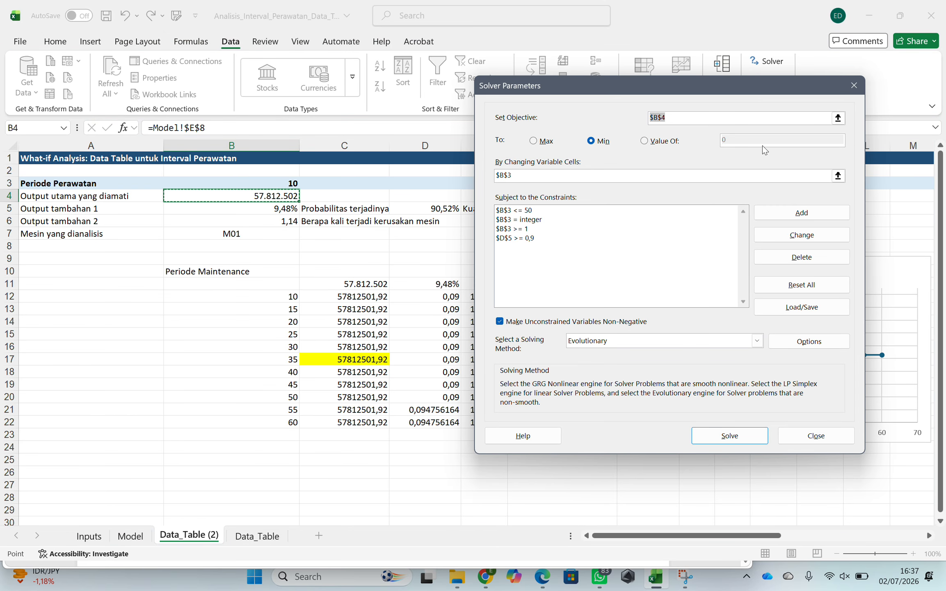
Run Solver to minimize the cost in B4 by changing the maintenance period in B3, and keep the Solver solution.
{"action": "left_click", "coordinate": [713, 117]}
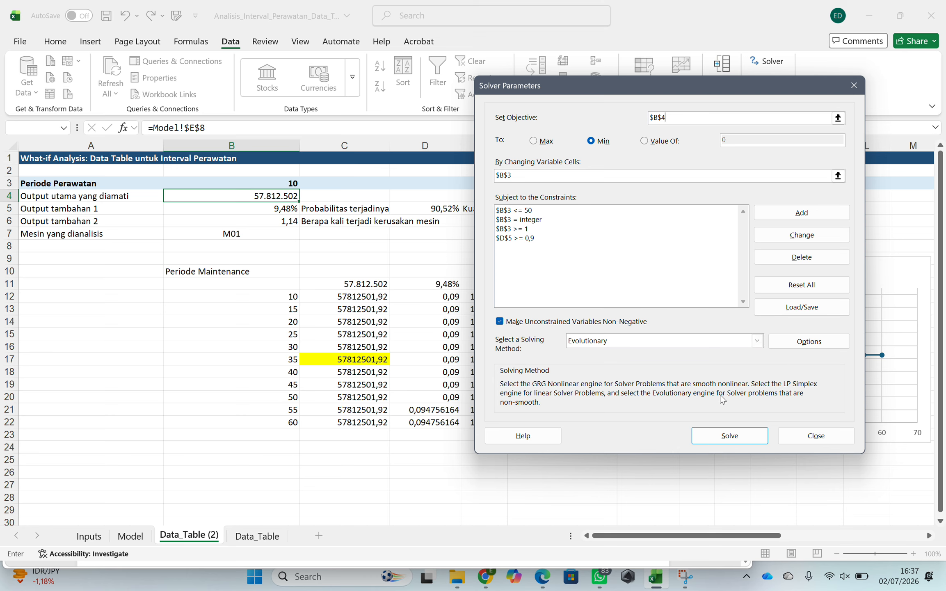
{"action": "left_click", "coordinate": [723, 431]}
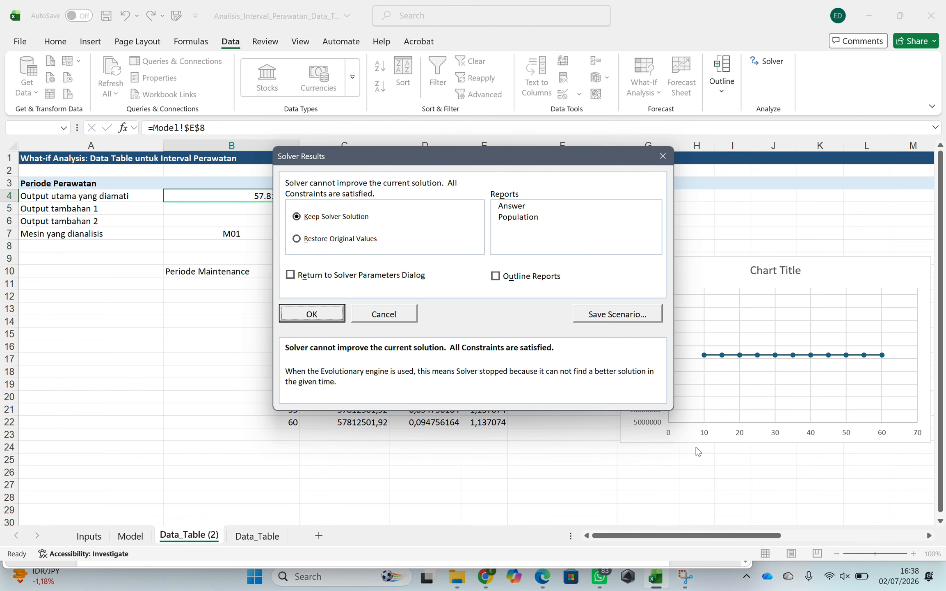
{"action": "left_click", "coordinate": [308, 312]}
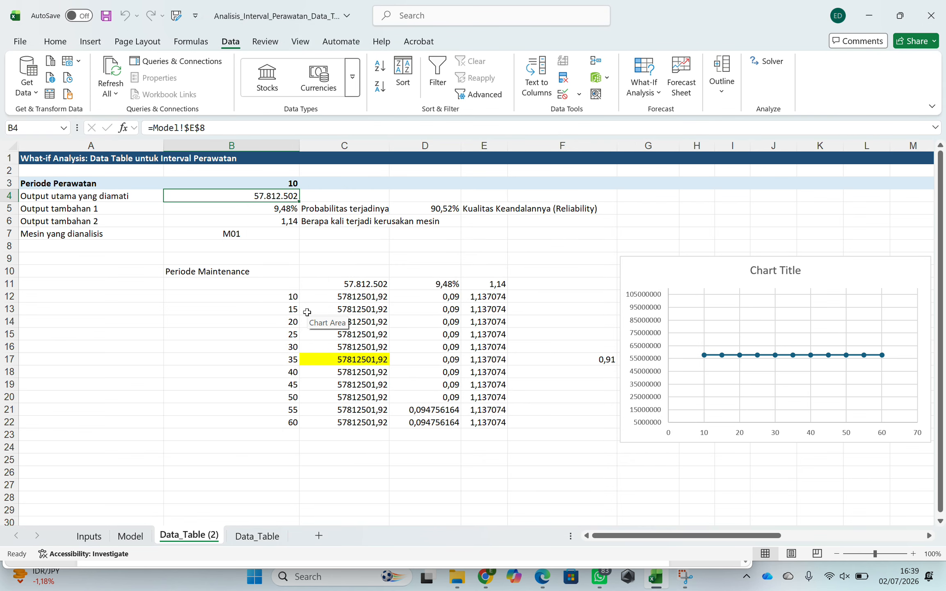
Select the maintenance period in B3 and rerun Solver with the same minimum-cost objective and constraints.
{"action": "left_click", "coordinate": [288, 257]}
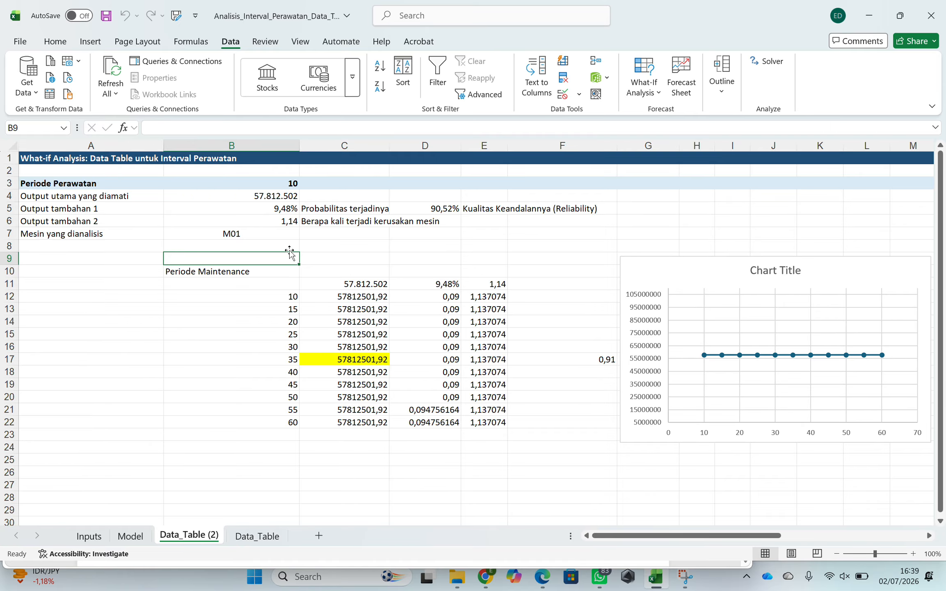
{"action": "left_click", "coordinate": [279, 188]}
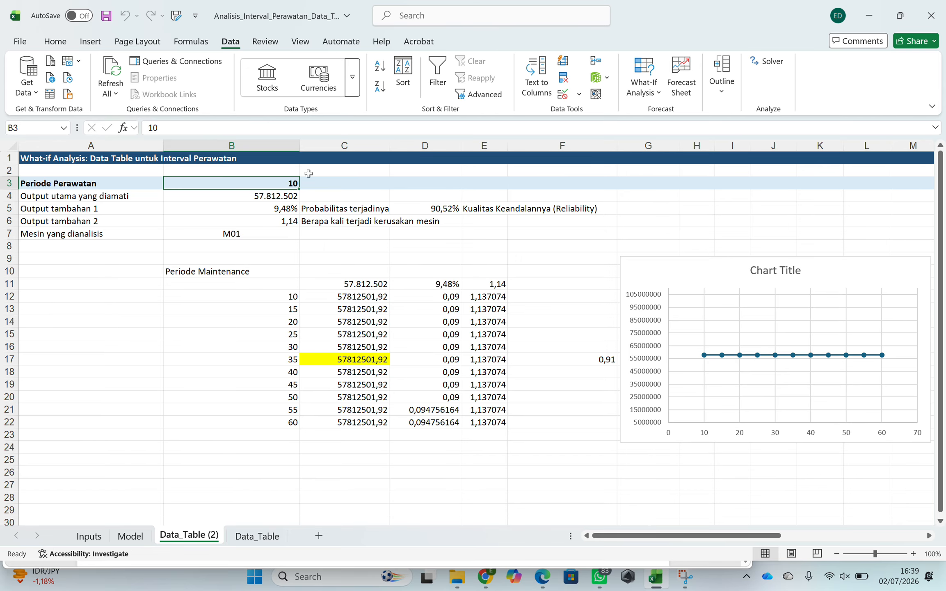
{"action": "left_click", "coordinate": [769, 61]}
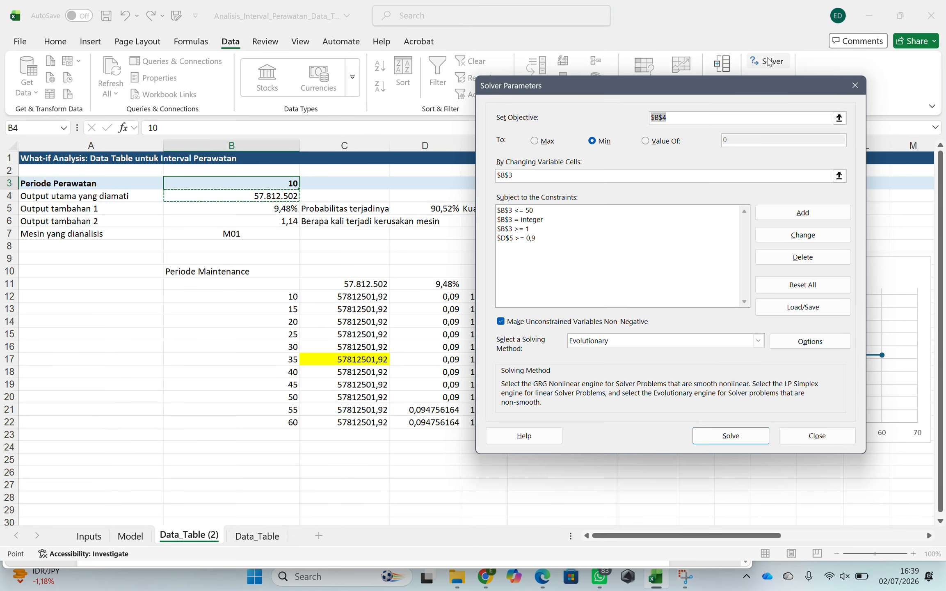
{"action": "left_click", "coordinate": [682, 115]}
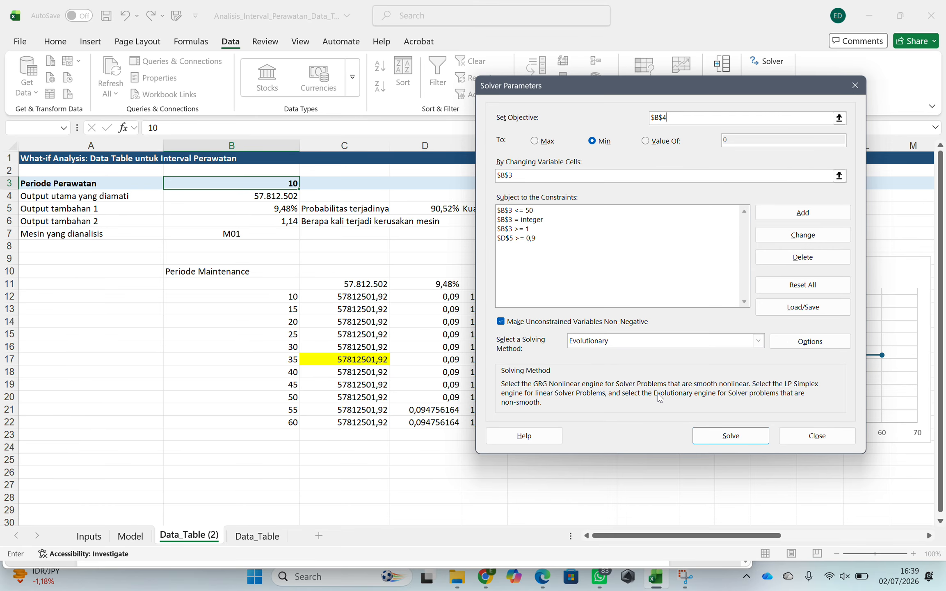
{"action": "left_click", "coordinate": [730, 436]}
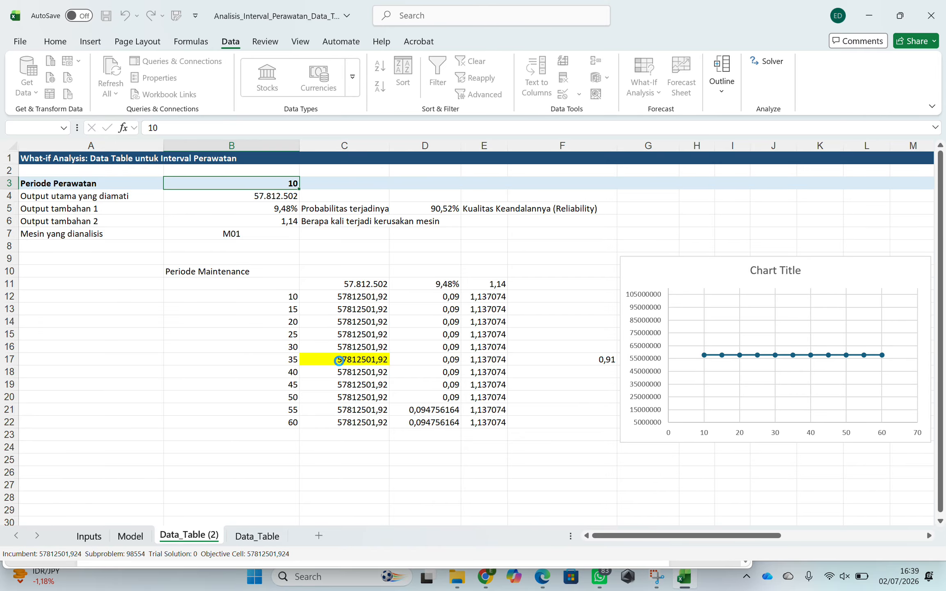
Switch to the case study PDF in Edge, read the tasks and discussion questions, and return to the Excel workbook.
{"action": "left_click", "coordinate": [543, 583]}
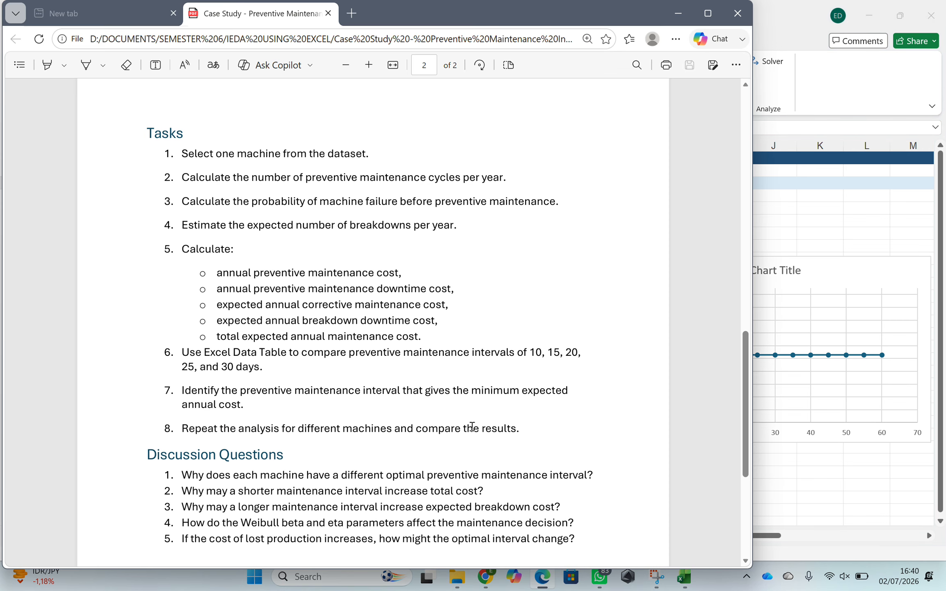
{"action": "scroll", "coordinate": [473, 426], "scroll_direction": "down", "scroll_amount": 5}
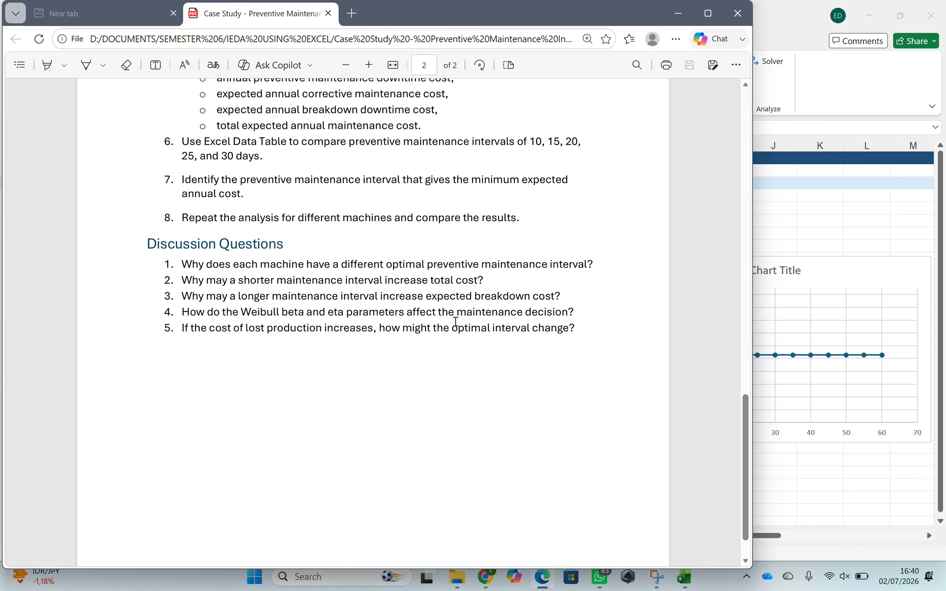
{"action": "left_click", "coordinate": [777, 190]}
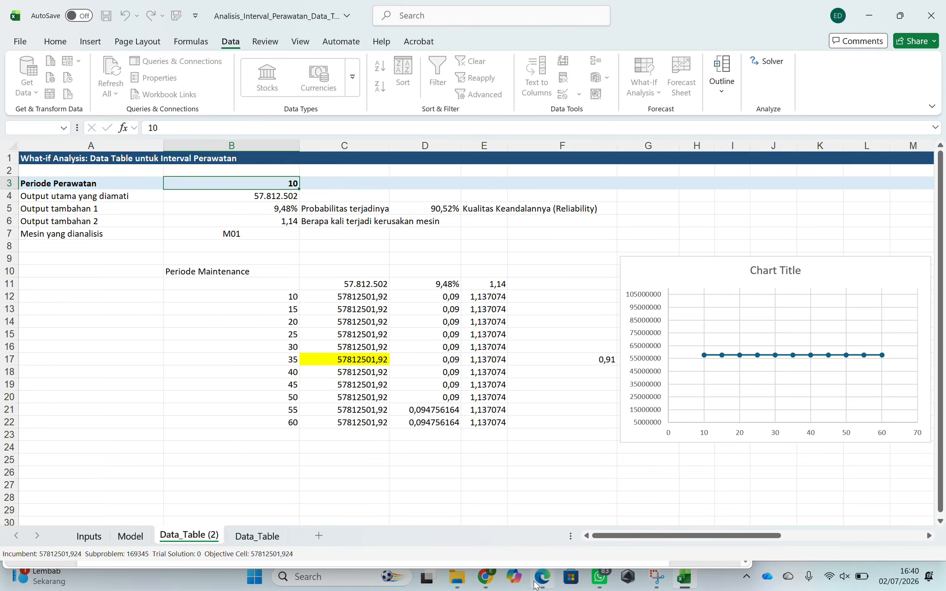
{"action": "mouse_move", "coordinate": [542, 576]}
{"action": "left_click", "coordinate": [509, 547]}
{"action": "scroll", "coordinate": [328, 352], "scroll_direction": "up", "scroll_amount": 3}
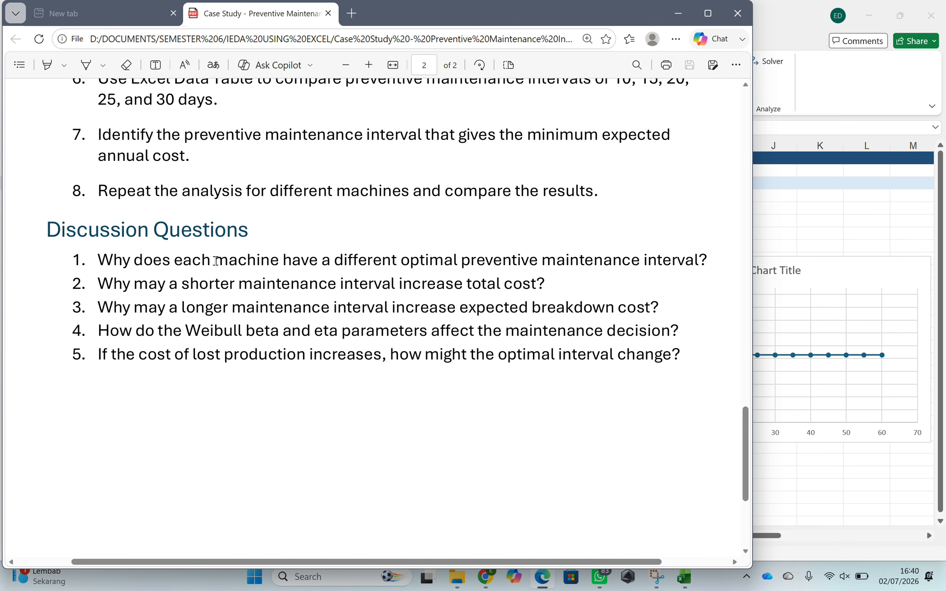
{"action": "left_click_drag", "start_coordinate": [214, 261], "coordinate": [119, 223]}
{"action": "left_click", "coordinate": [635, 366]}
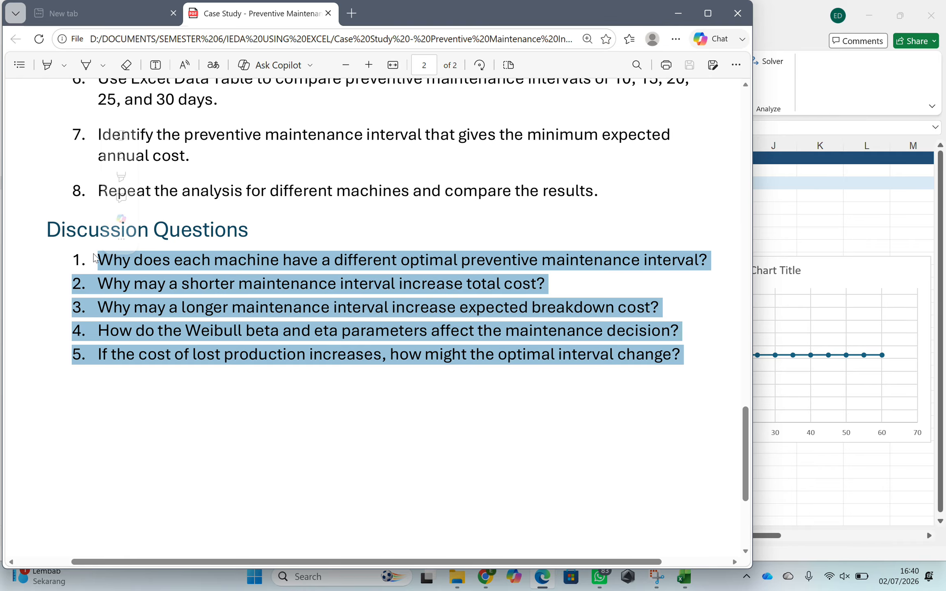
{"action": "left_click", "coordinate": [871, 238]}
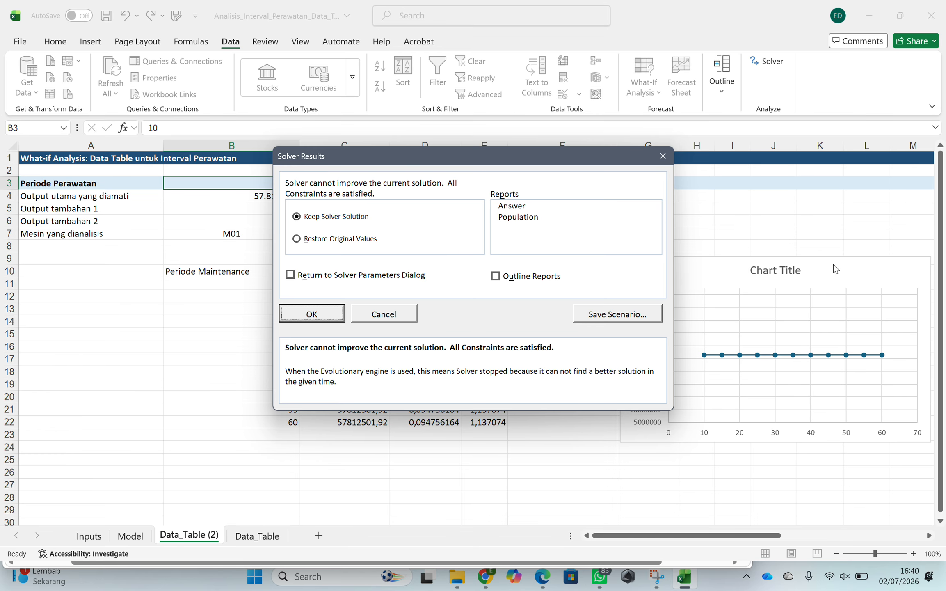
Keep the Solver solution and check the formula behind the main output in B4.
{"action": "left_click", "coordinate": [317, 315]}
{"action": "left_click", "coordinate": [251, 197]}
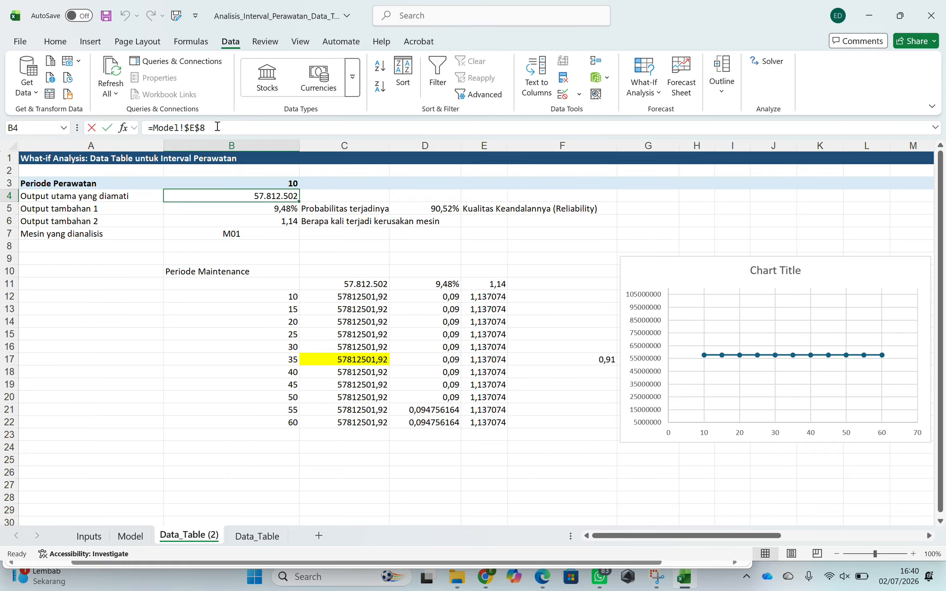
{"action": "double_click", "coordinate": [252, 197]}
{"action": "key", "text": "Return"}
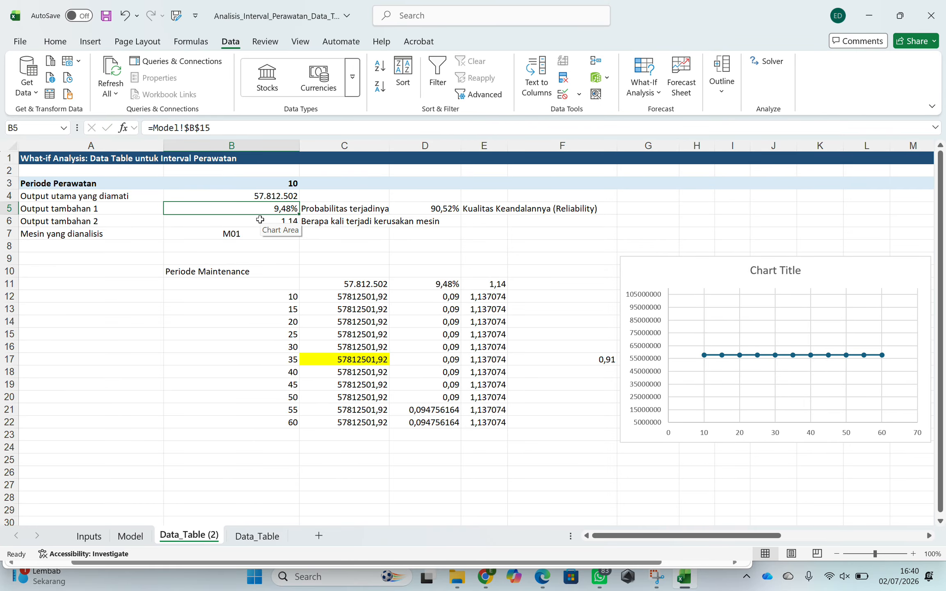
{"action": "left_click", "coordinate": [355, 298]}
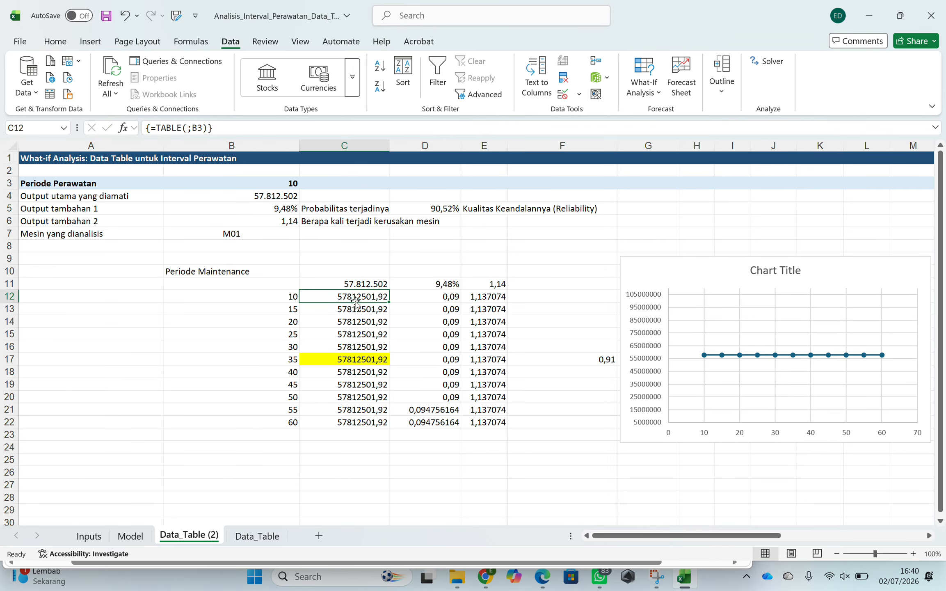
{"action": "left_click", "coordinate": [230, 127]}
{"action": "key", "text": "Return"}
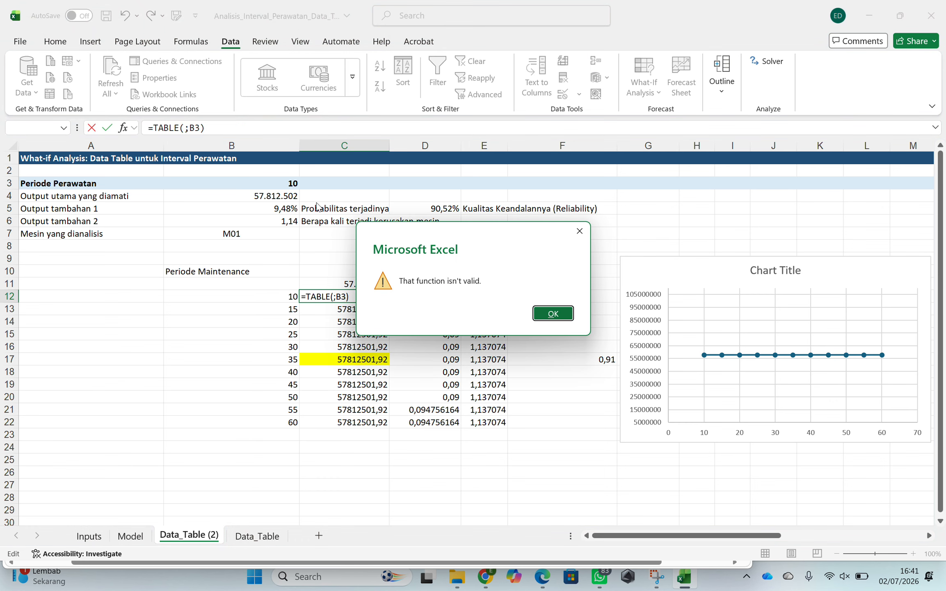
{"action": "left_click", "coordinate": [552, 315]}
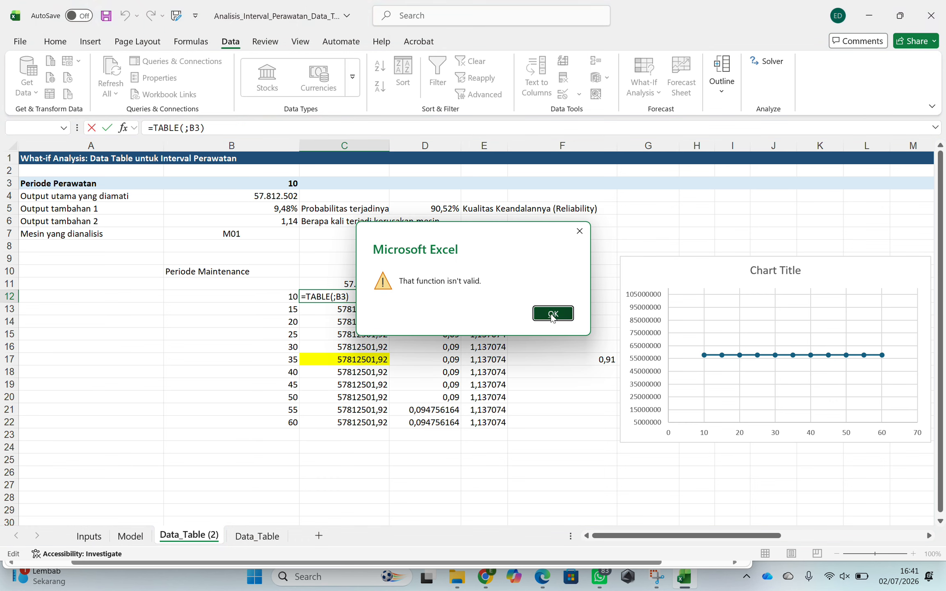
{"action": "left_click", "coordinate": [240, 221]}
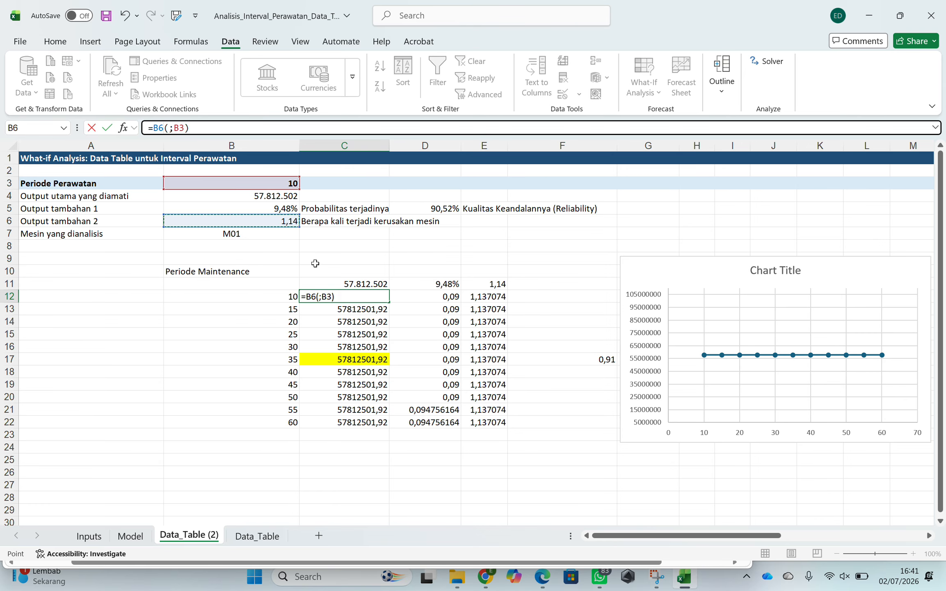
{"action": "key", "text": "Return"}
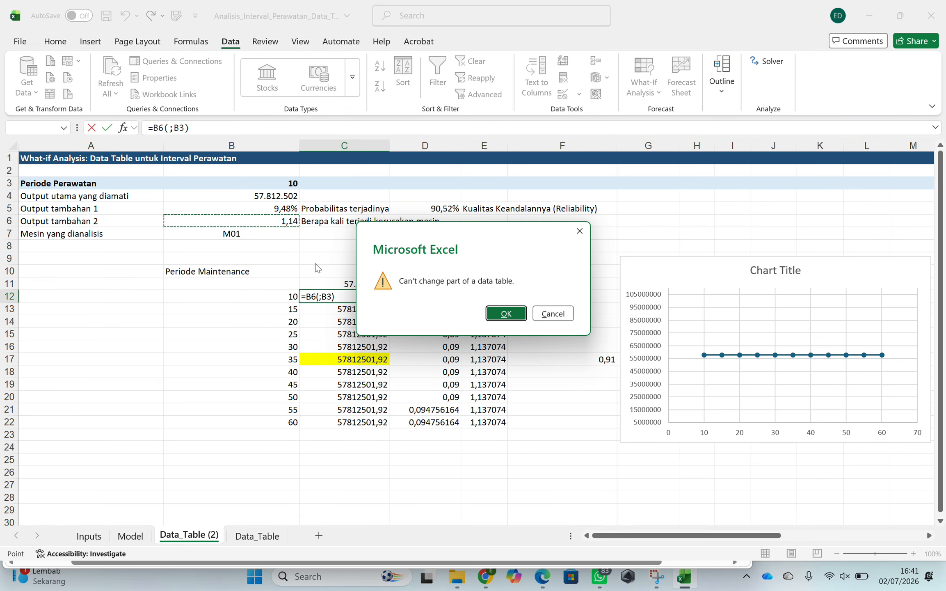
{"action": "left_click", "coordinate": [505, 313]}
{"action": "key", "text": "Return"}
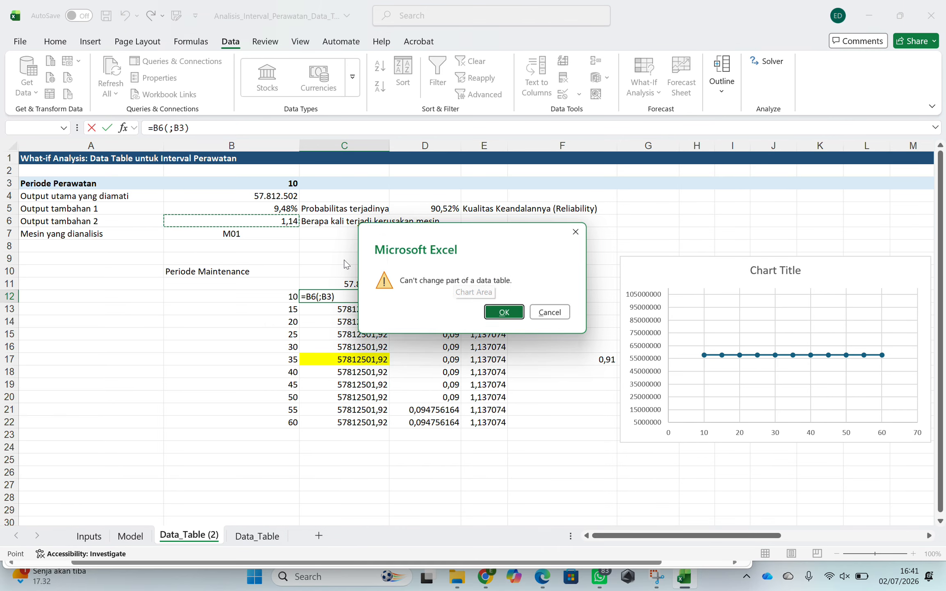
{"action": "left_click", "coordinate": [550, 312]}
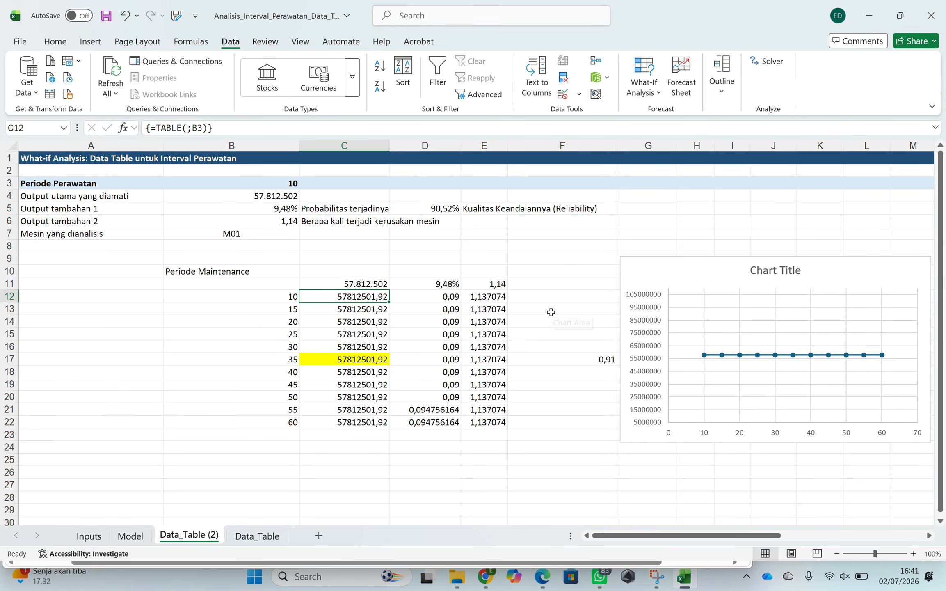
Set the Solver objective to bring the reliability in D5 to a value of 0,95 by changing B3.
{"action": "left_click", "coordinate": [492, 260]}
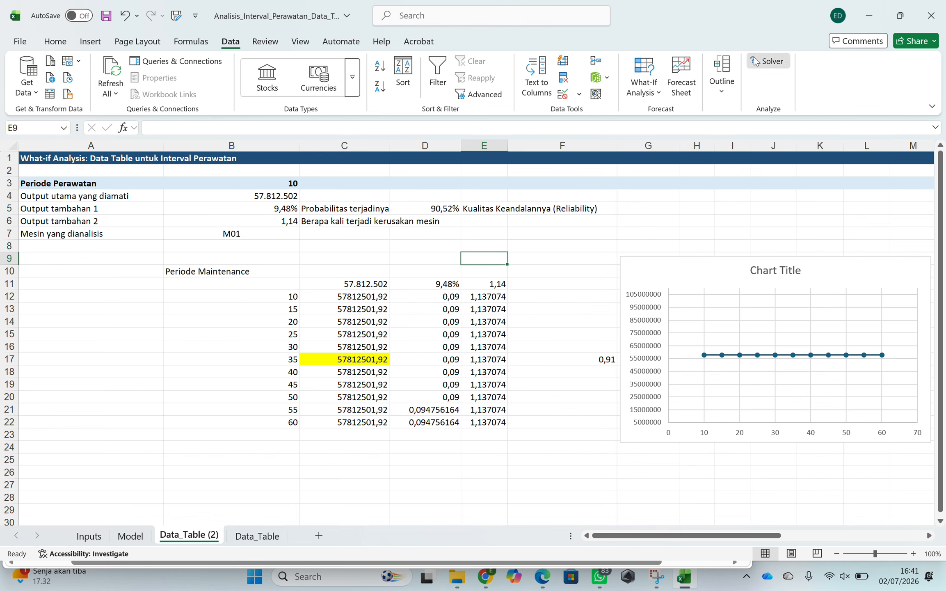
{"action": "left_click", "coordinate": [768, 61]}
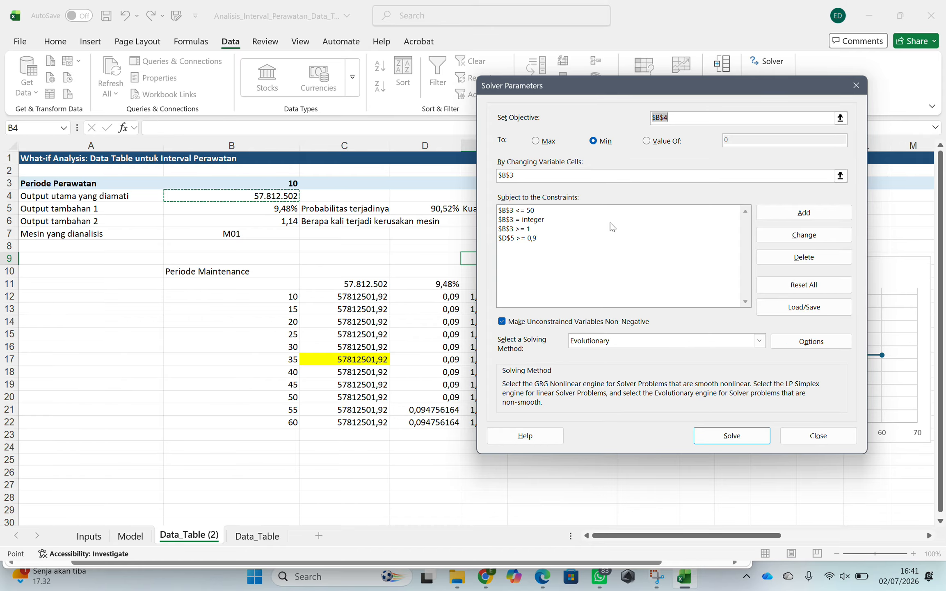
{"action": "left_click", "coordinate": [652, 144]}
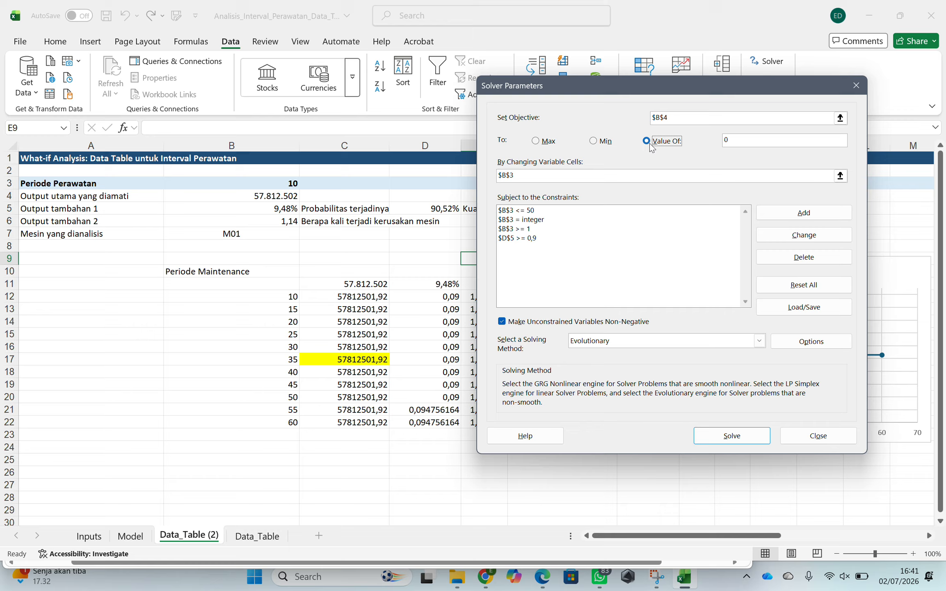
{"action": "left_click", "coordinate": [765, 142]}
{"action": "type", "text": ",95"}
{"action": "left_click", "coordinate": [686, 119]}
{"action": "key", "text": "BackSpace"}
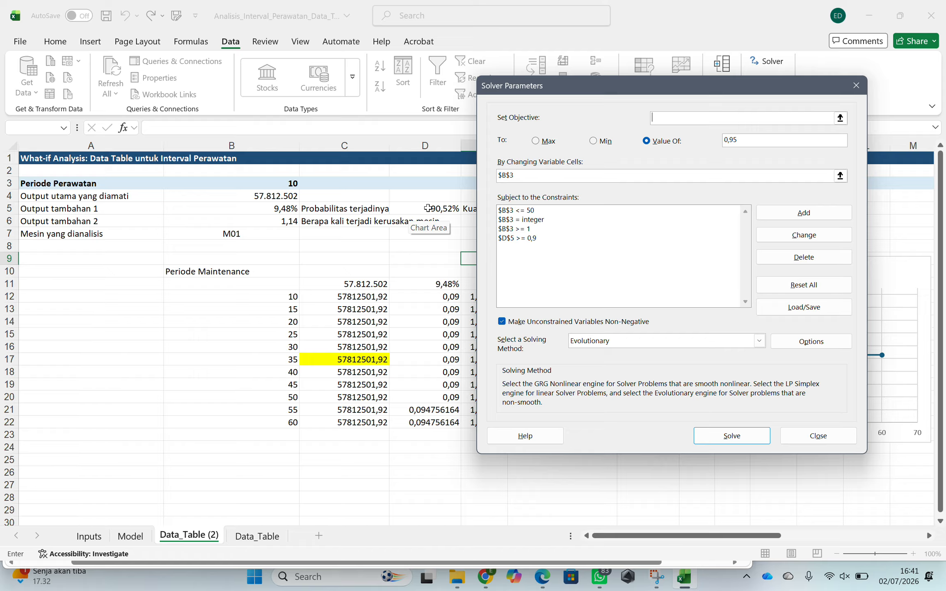
{"action": "left_click", "coordinate": [428, 208]}
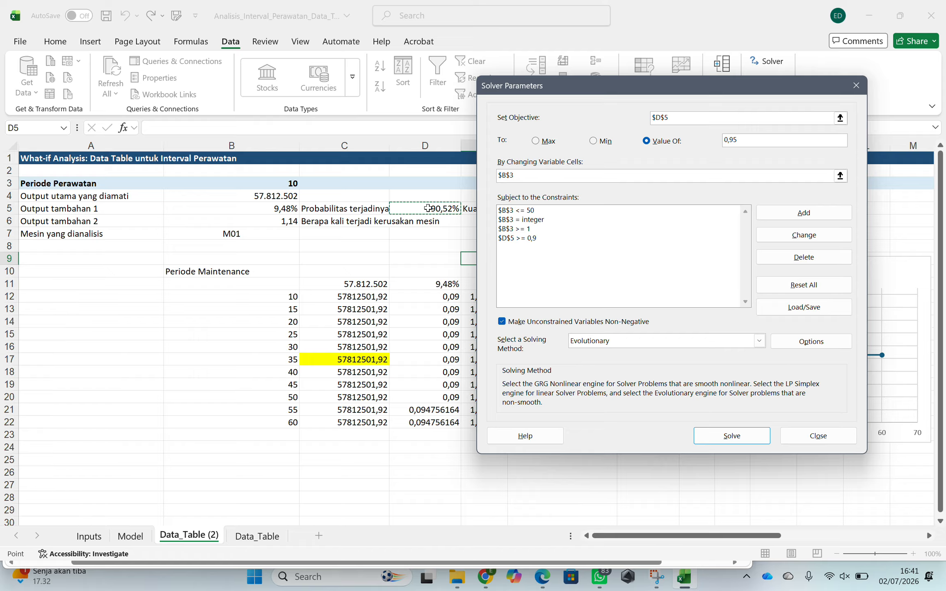
{"action": "left_click", "coordinate": [530, 176]}
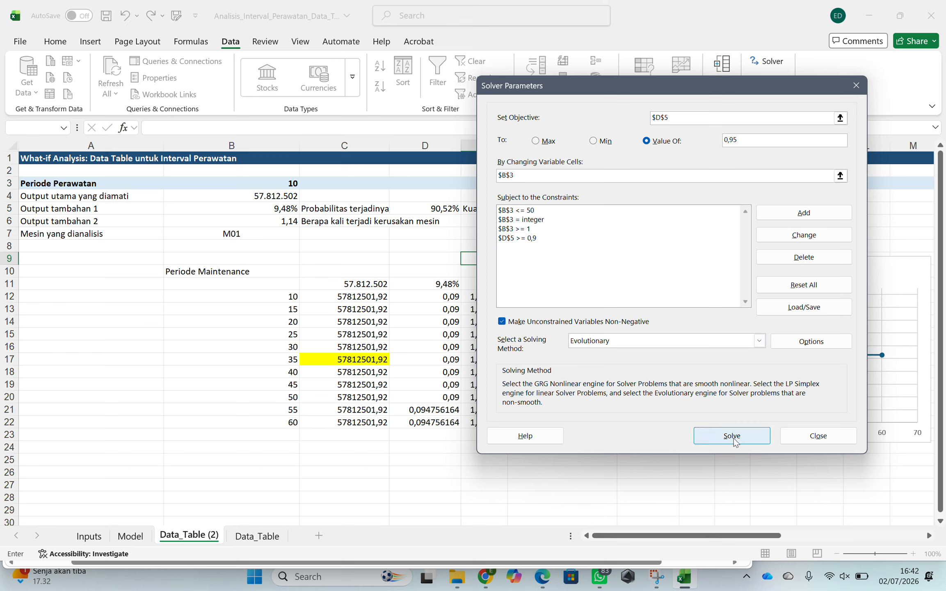
Delete the D5 >= 0,9 reliability constraint, run Solver and keep its solution.
{"action": "left_click", "coordinate": [567, 244]}
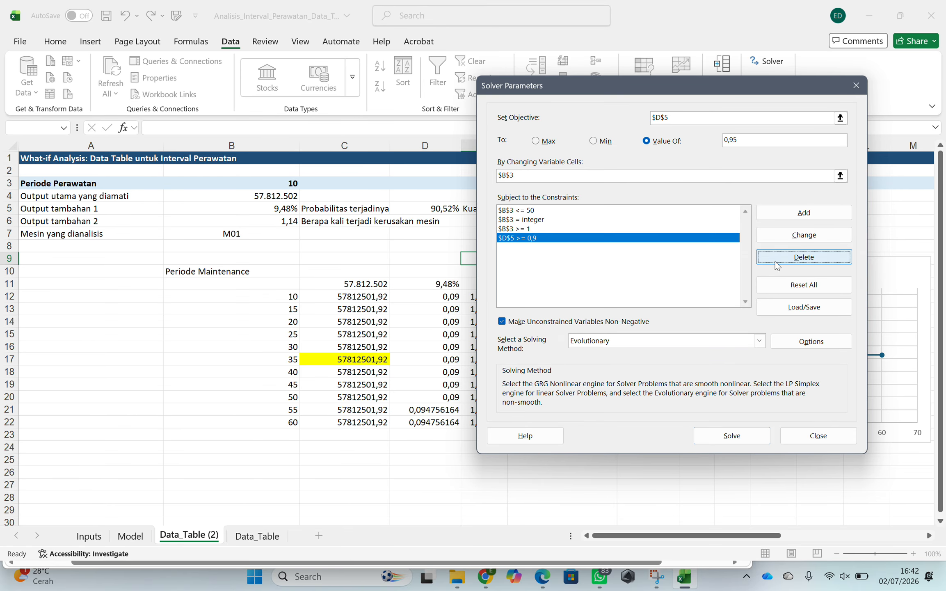
{"action": "left_click", "coordinate": [771, 258]}
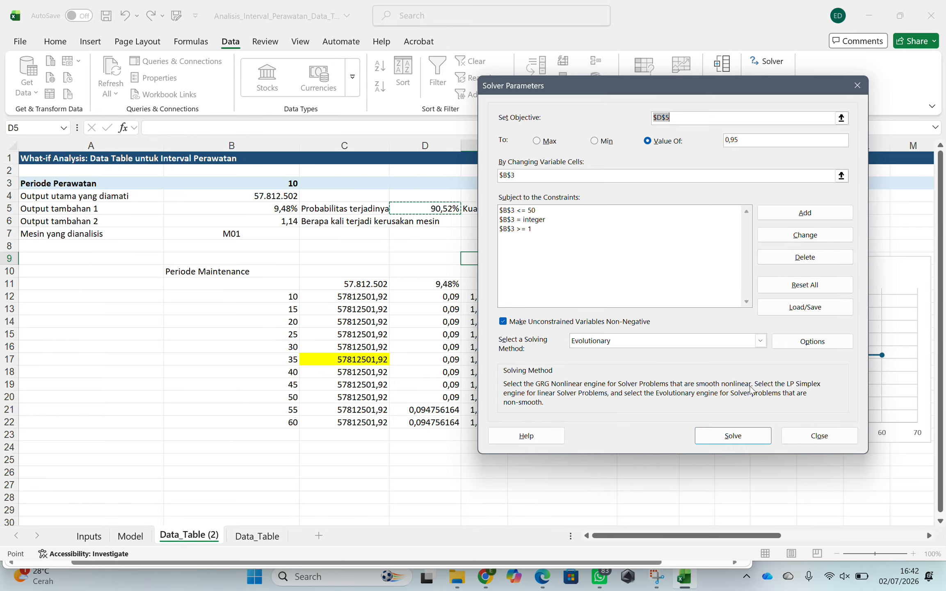
{"action": "left_click", "coordinate": [747, 438]}
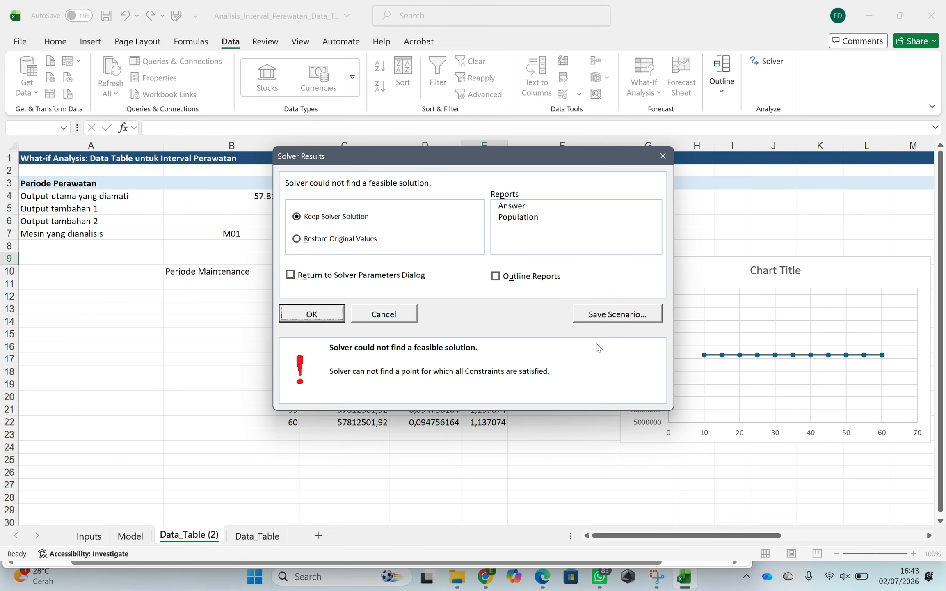
{"action": "left_click", "coordinate": [312, 314]}
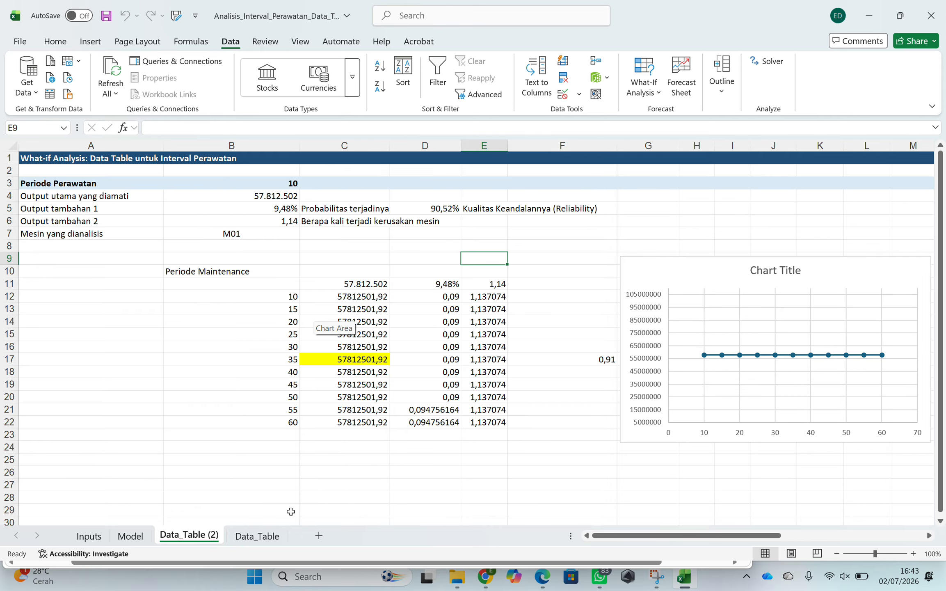
Copy the entire contents of the Data_Table sheet and paste them over the whole Data_Table (2) sheet.
{"action": "left_click", "coordinate": [257, 536]}
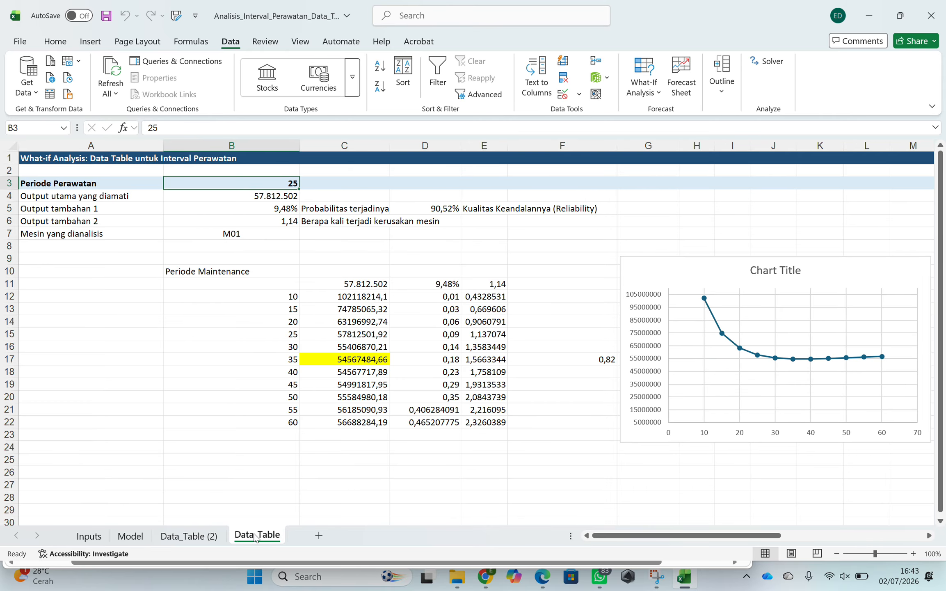
{"action": "left_click", "coordinate": [11, 149]}
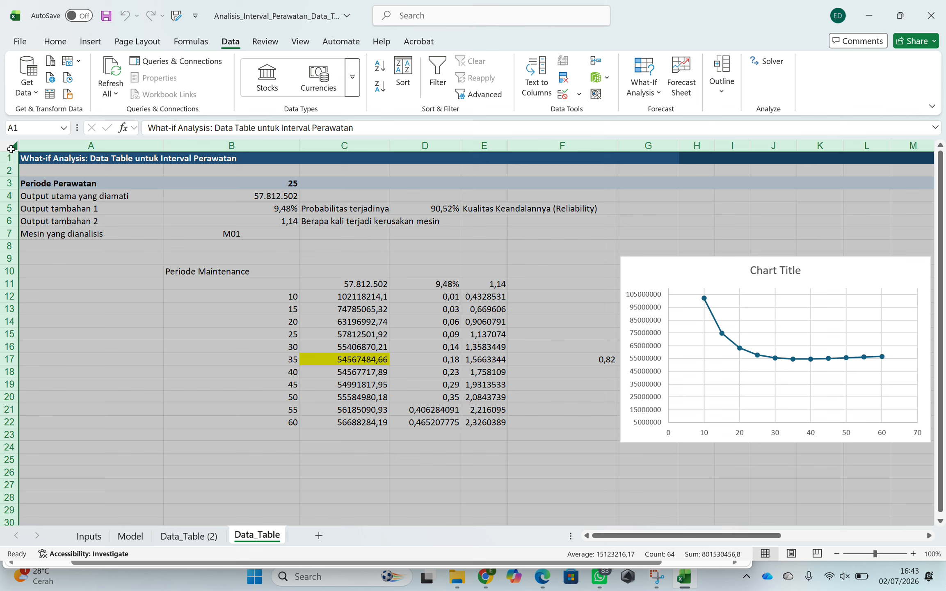
{"action": "key", "text": "ctrl+c"}
{"action": "left_click", "coordinate": [189, 535]}
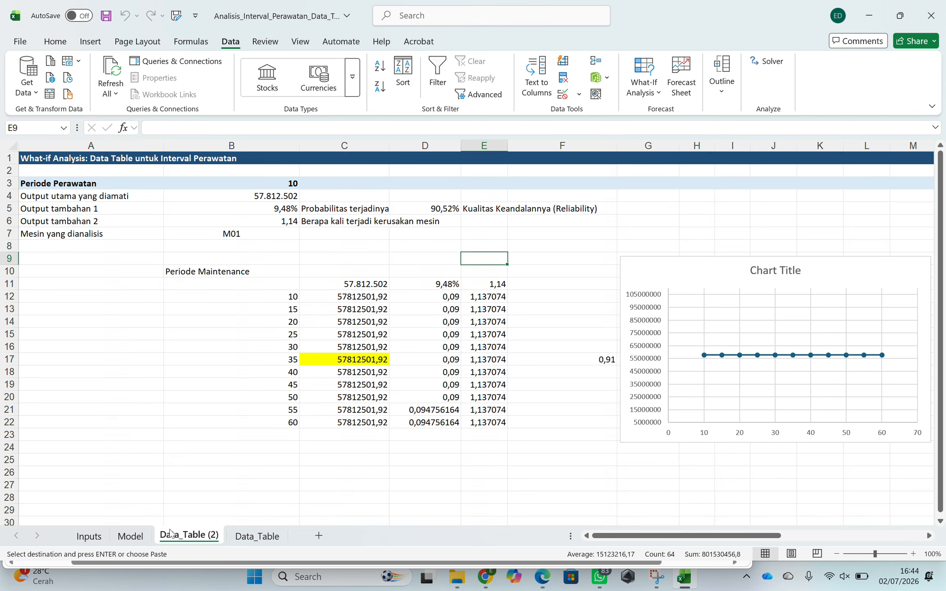
{"action": "left_click", "coordinate": [8, 144]}
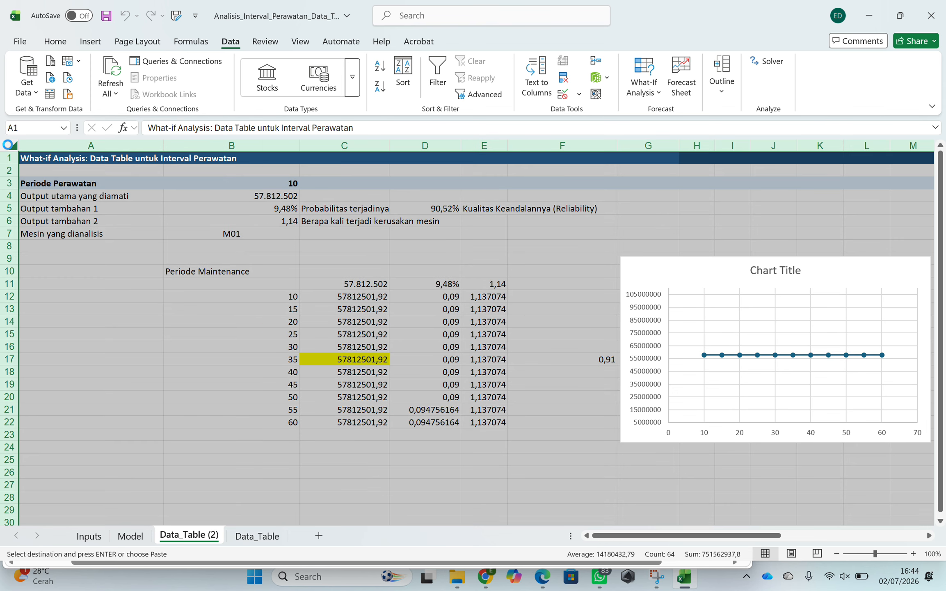
{"action": "key", "text": "ctrl+v"}
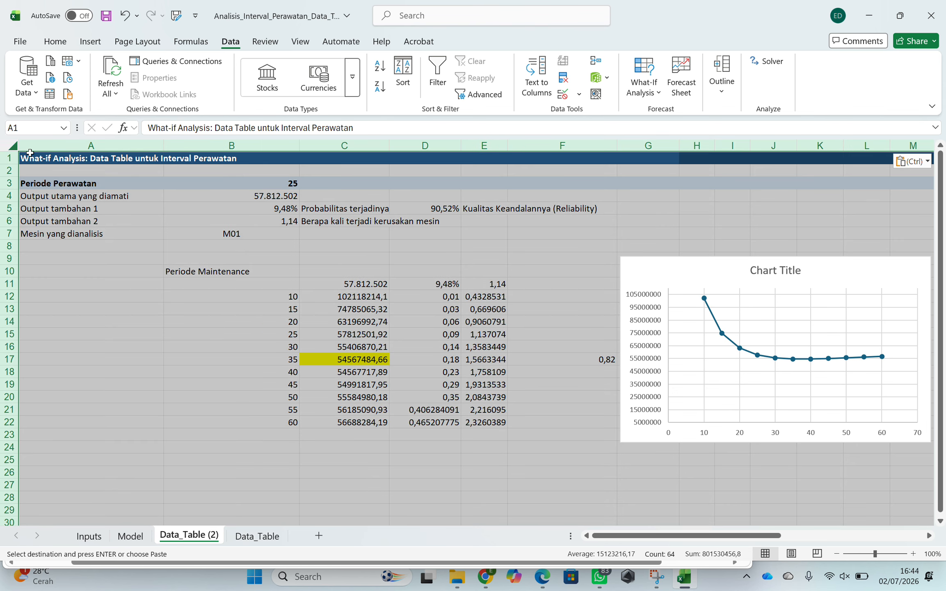
Run Evolutionary Solver on Data_Table (2) to bring D5 to 0,95 by changing B3, with B3 an integer from 1 to 50.
{"action": "left_click", "coordinate": [418, 304]}
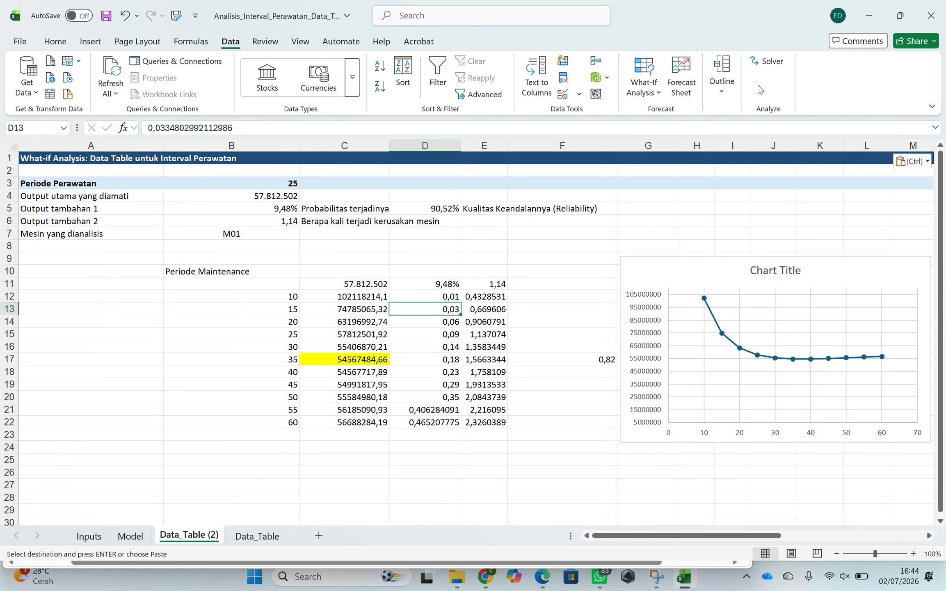
{"action": "left_click", "coordinate": [770, 63]}
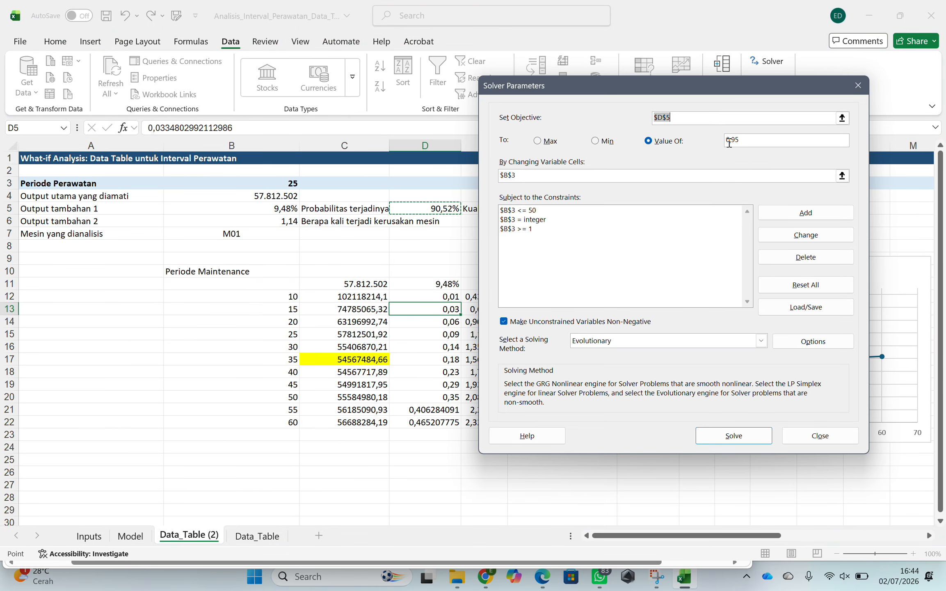
{"action": "left_click", "coordinate": [716, 435]}
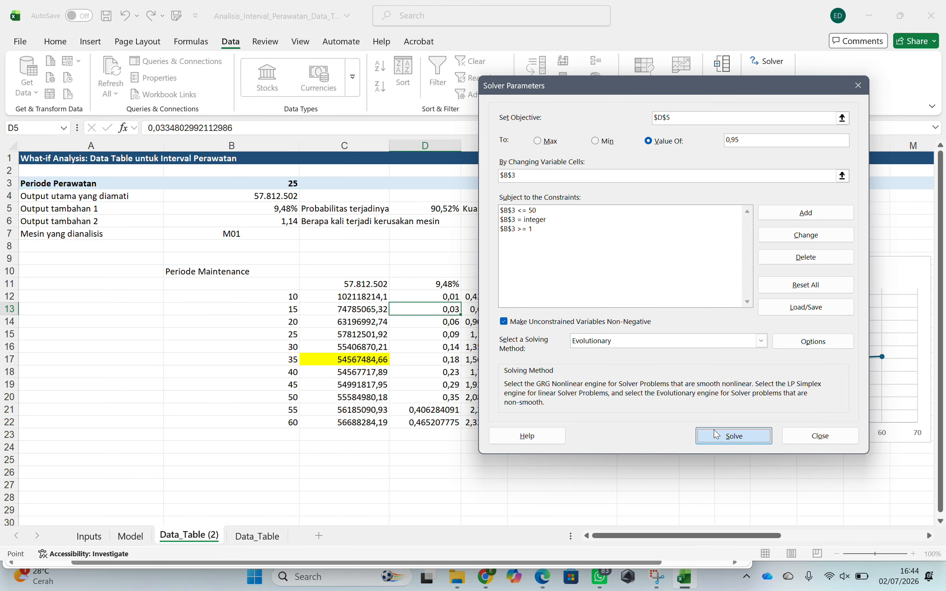